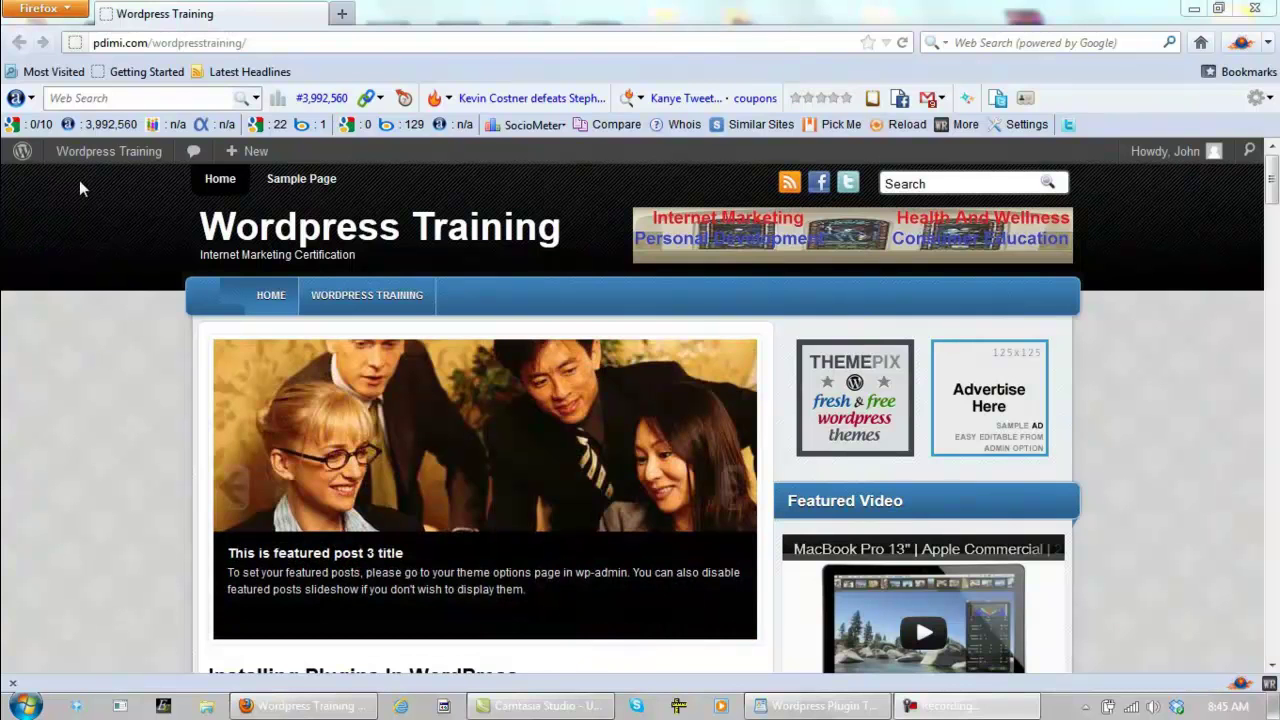
Open the All in One SEO Pack options from the WordPress dashboard and set Plugin Status to Enabled
{"action": "mouse_move", "coordinate": [90, 152]}
{"action": "left_click", "coordinate": [86, 187]}
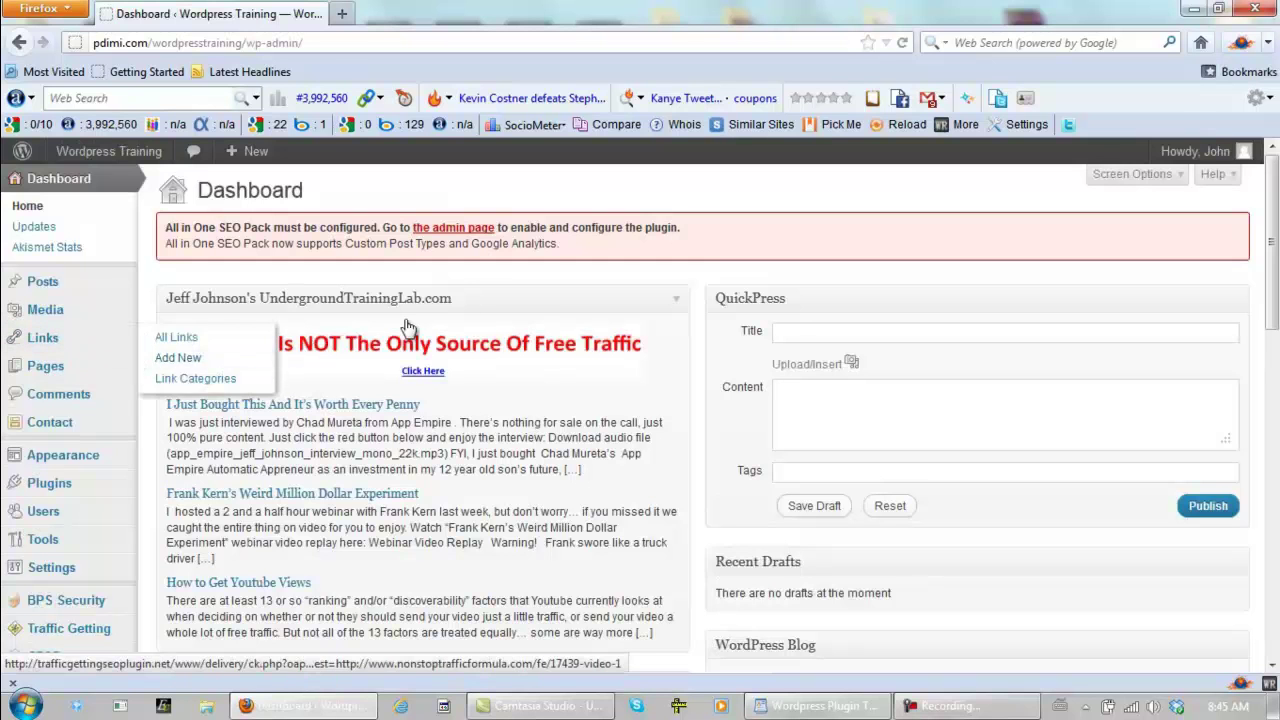
{"action": "left_click", "coordinate": [447, 232]}
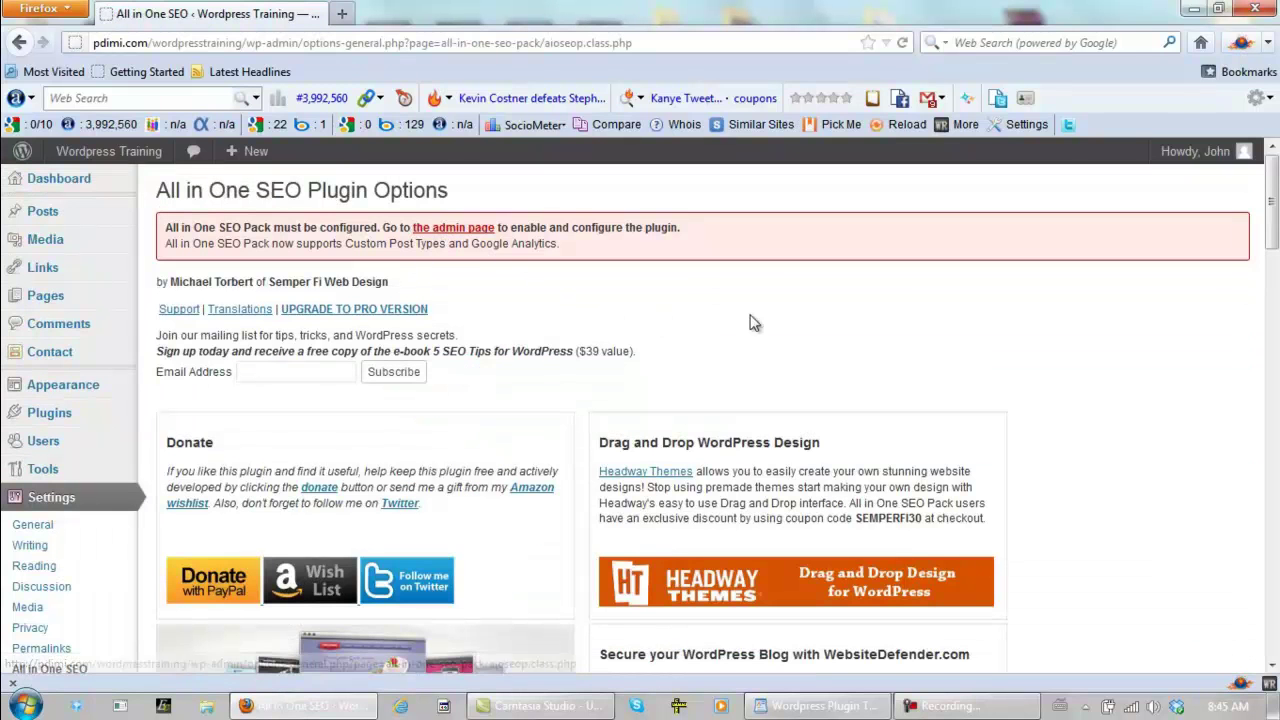
{"action": "left_click_drag", "start_coordinate": [1274, 212], "coordinate": [1274, 350]}
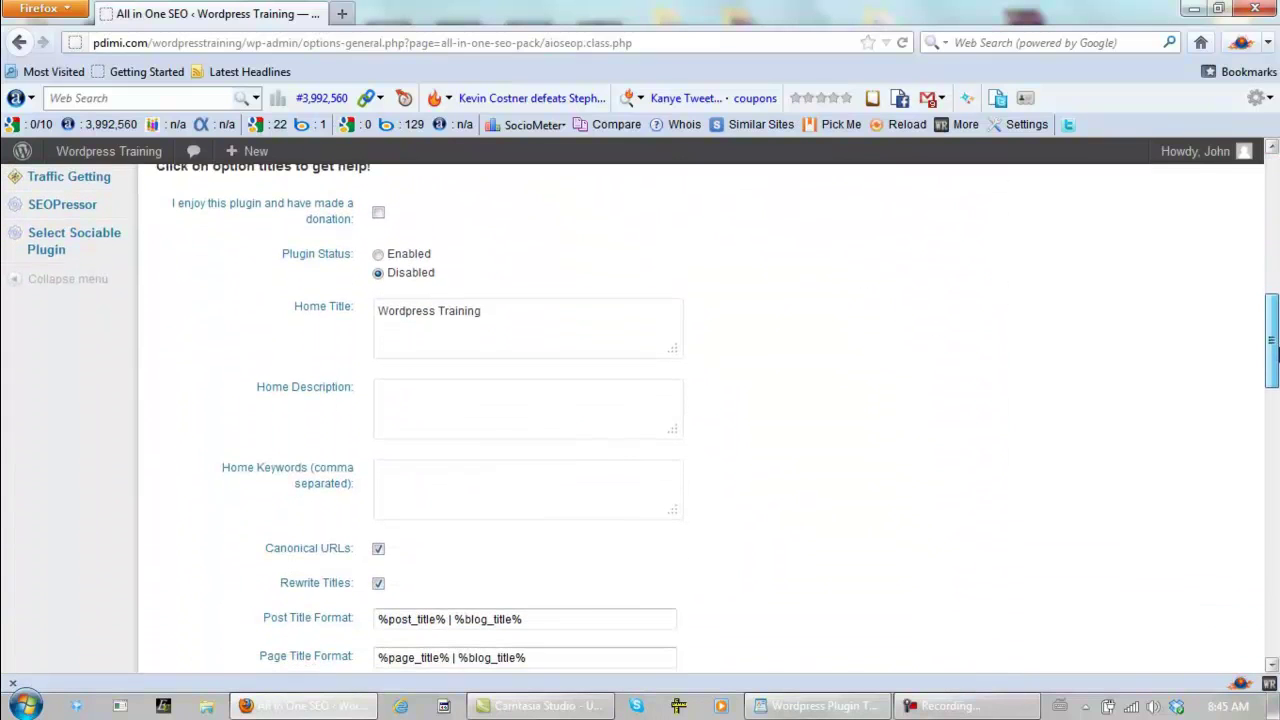
{"action": "left_click", "coordinate": [379, 256]}
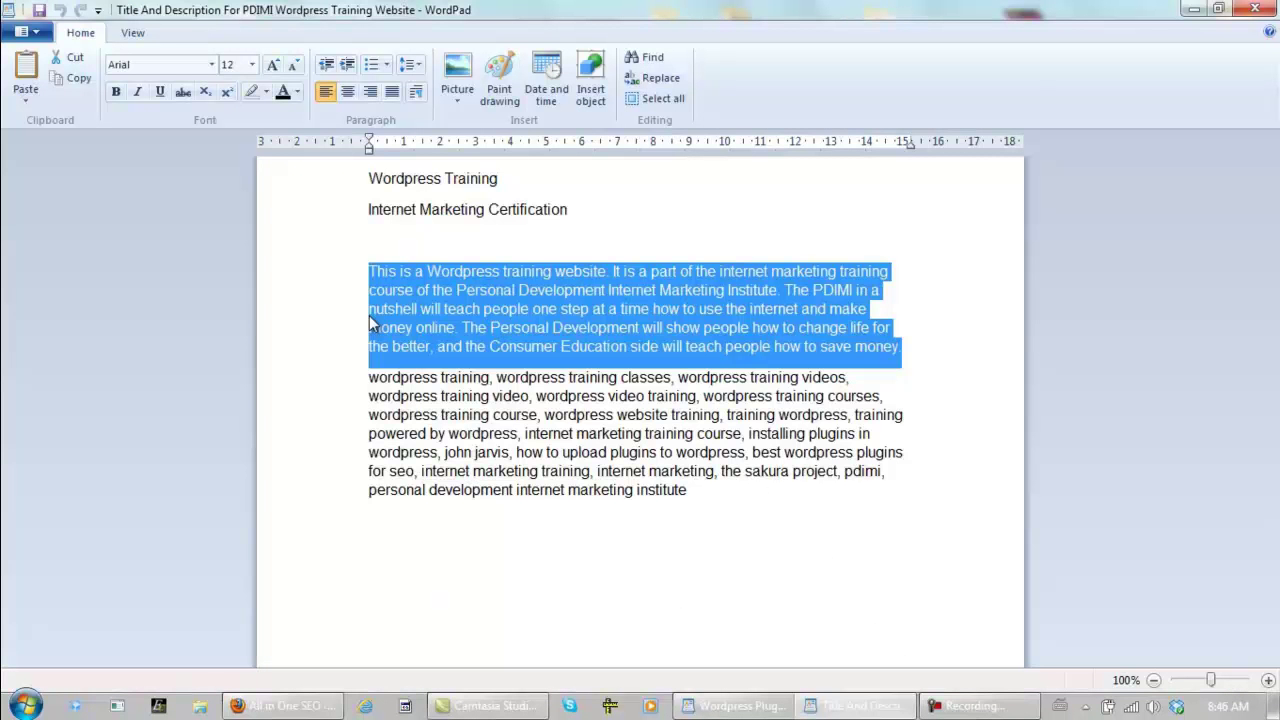
Copy the site description paragraph from the WordPad document into the plugin's Home Description in Firefox
{"action": "right_click", "coordinate": [435, 303]}
{"action": "left_click", "coordinate": [484, 337]}
{"action": "left_click", "coordinate": [283, 706]}
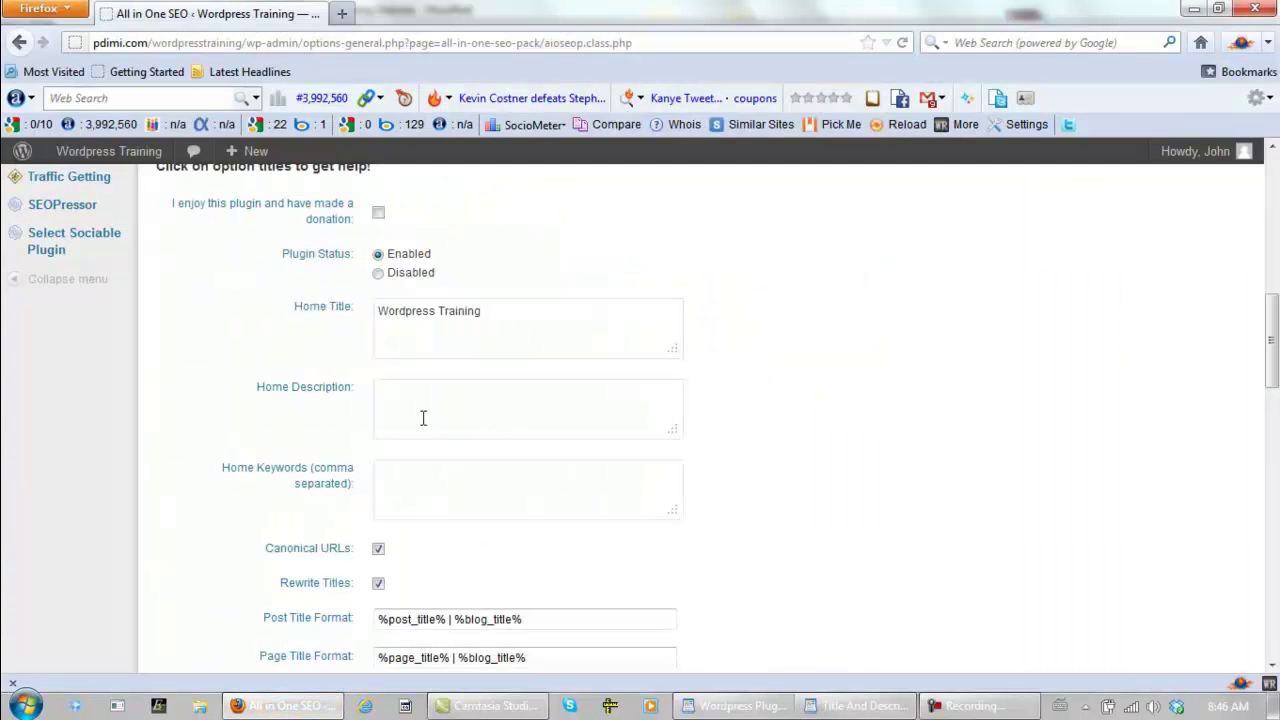
{"action": "left_click", "coordinate": [424, 415]}
{"action": "key", "text": "ctrl+v"}
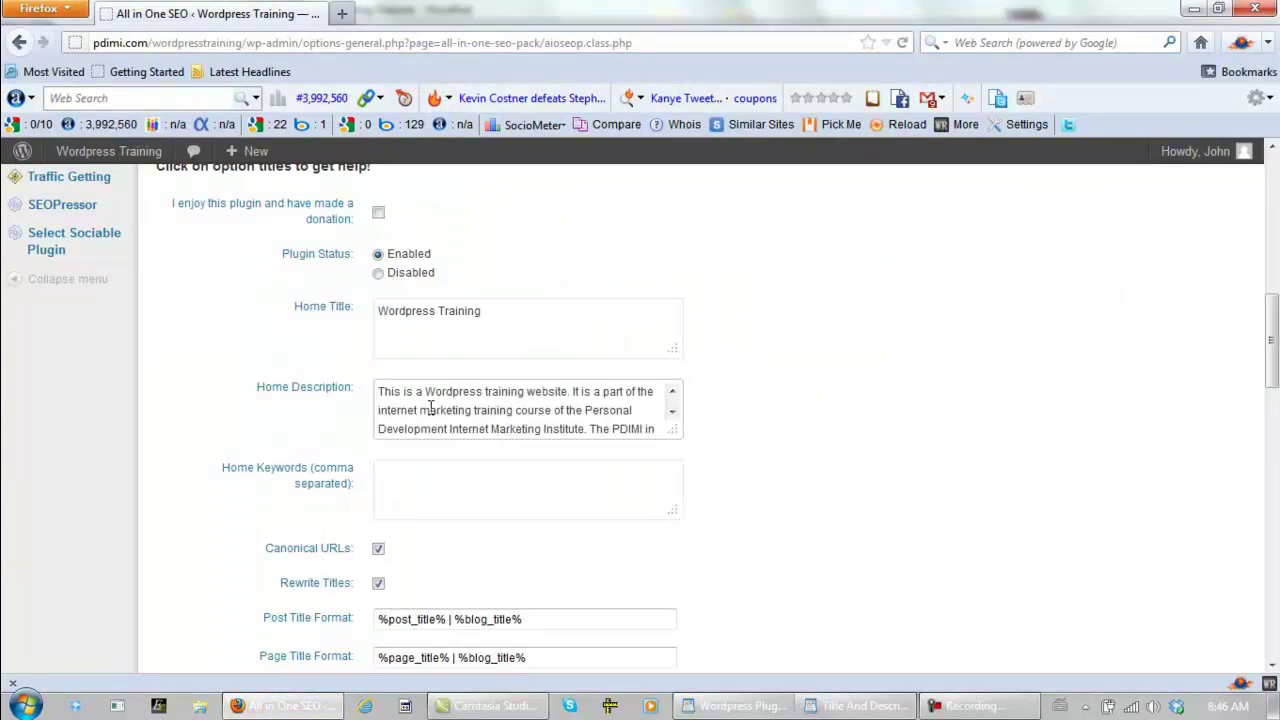
Switch to the WordPad document and insert the site owner's name as a keyword right after "wordpress training" in the keyword list
{"action": "left_click", "coordinate": [445, 477]}
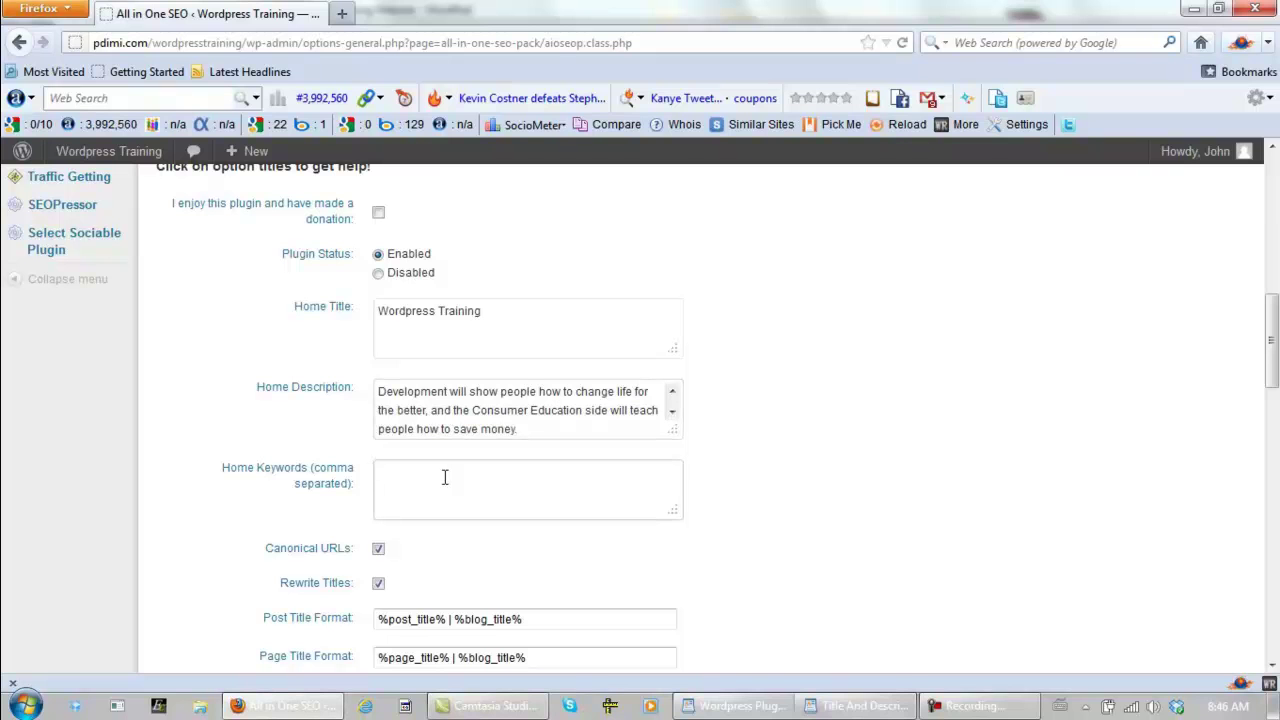
{"action": "left_click", "coordinate": [826, 706]}
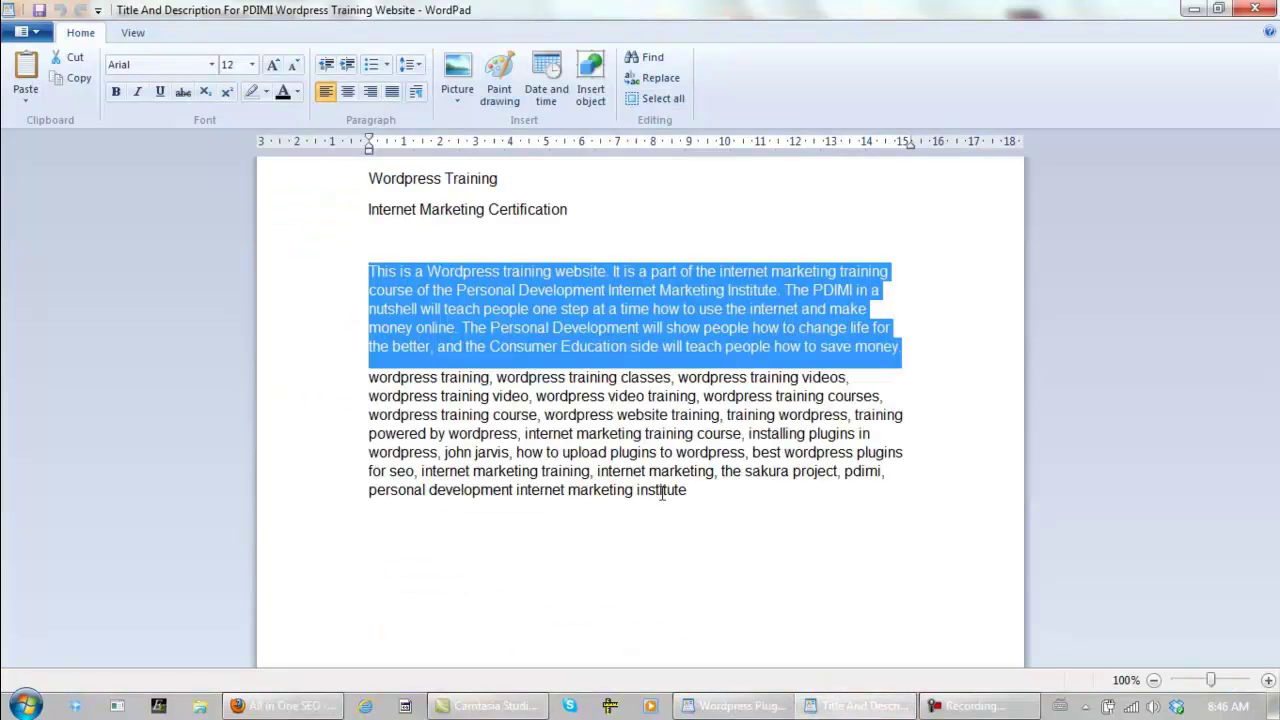
{"action": "left_click_drag", "start_coordinate": [688, 492], "coordinate": [357, 390]}
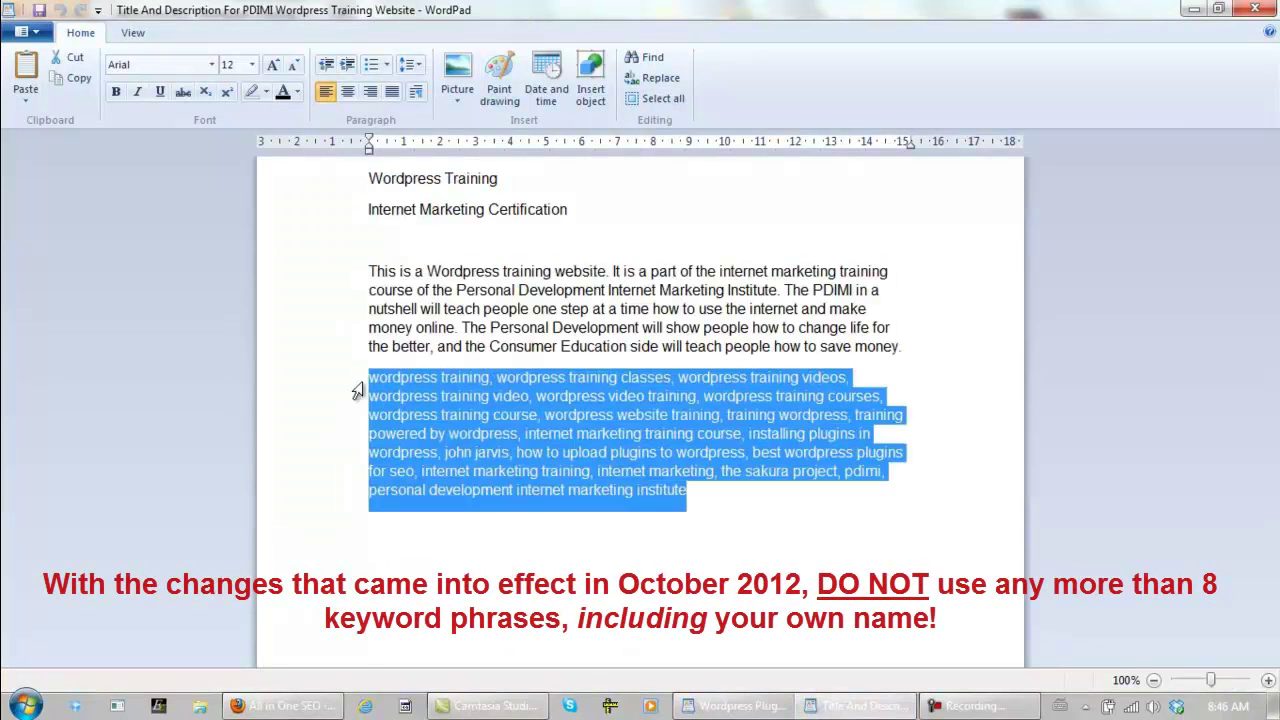
{"action": "left_click", "coordinate": [567, 421]}
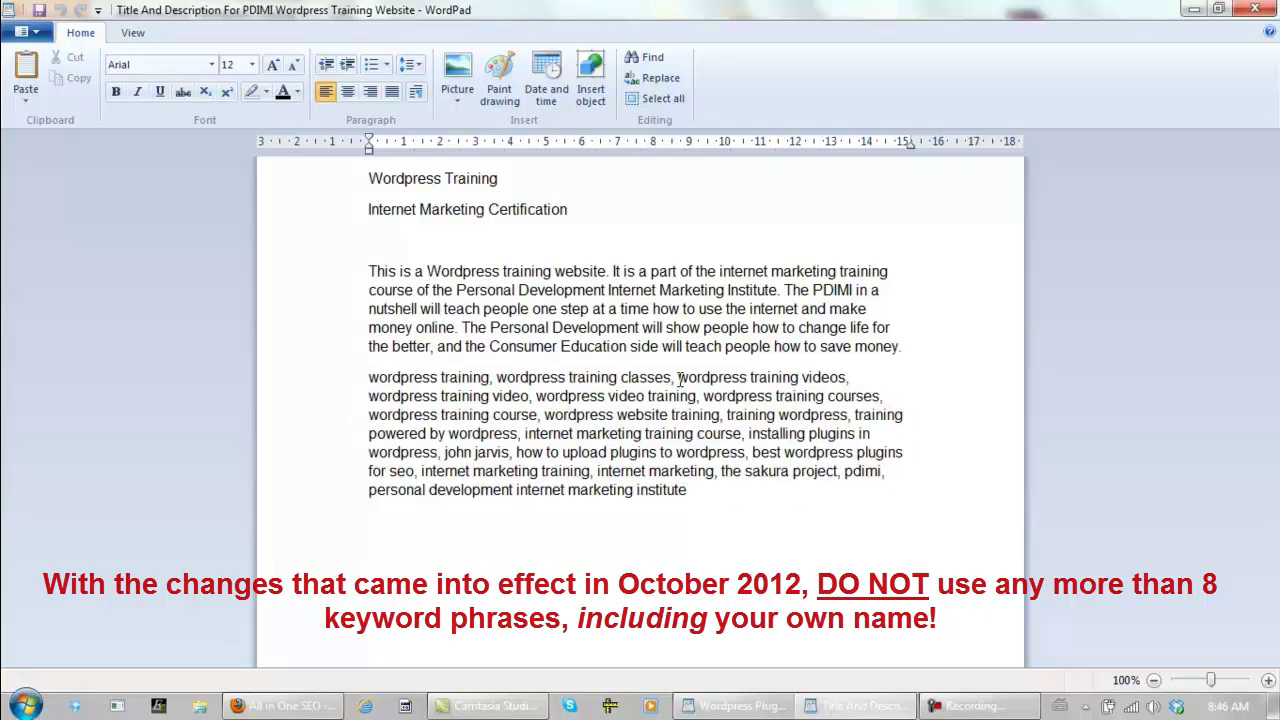
{"action": "left_click", "coordinate": [497, 377]}
{"action": "type", "text": "lohn jarvi"}
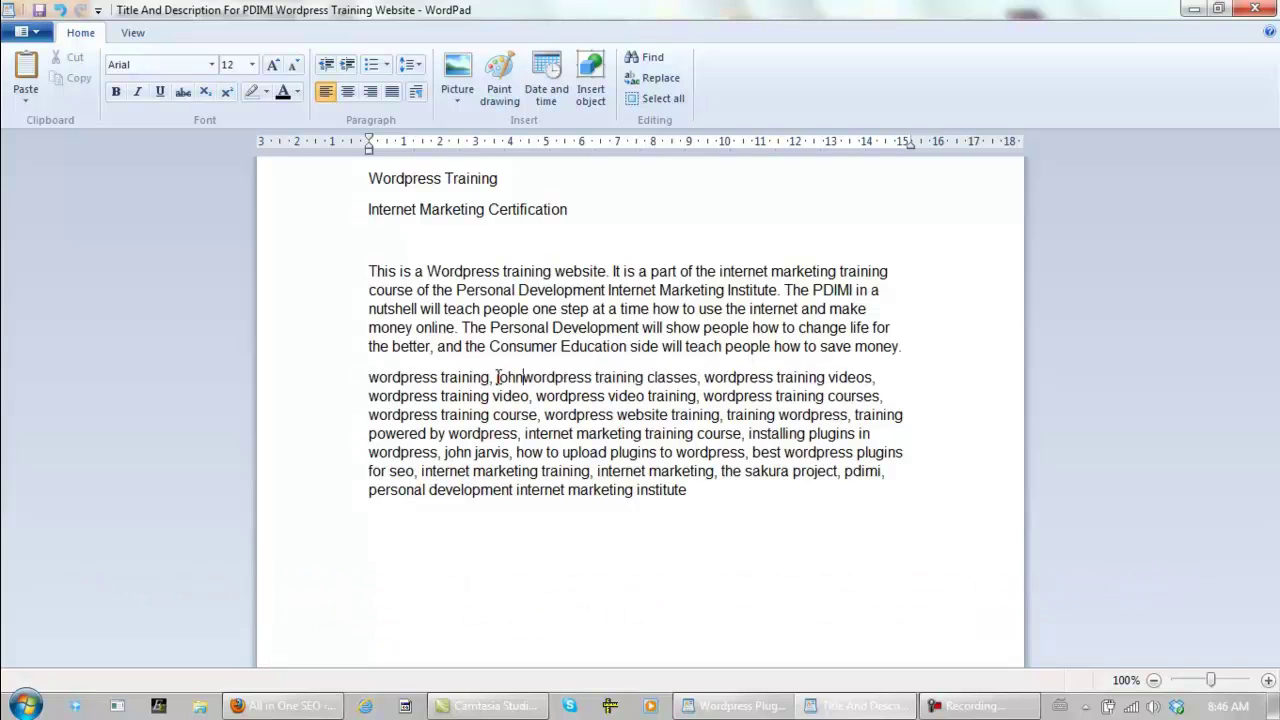
{"action": "type", "text": "s,"}
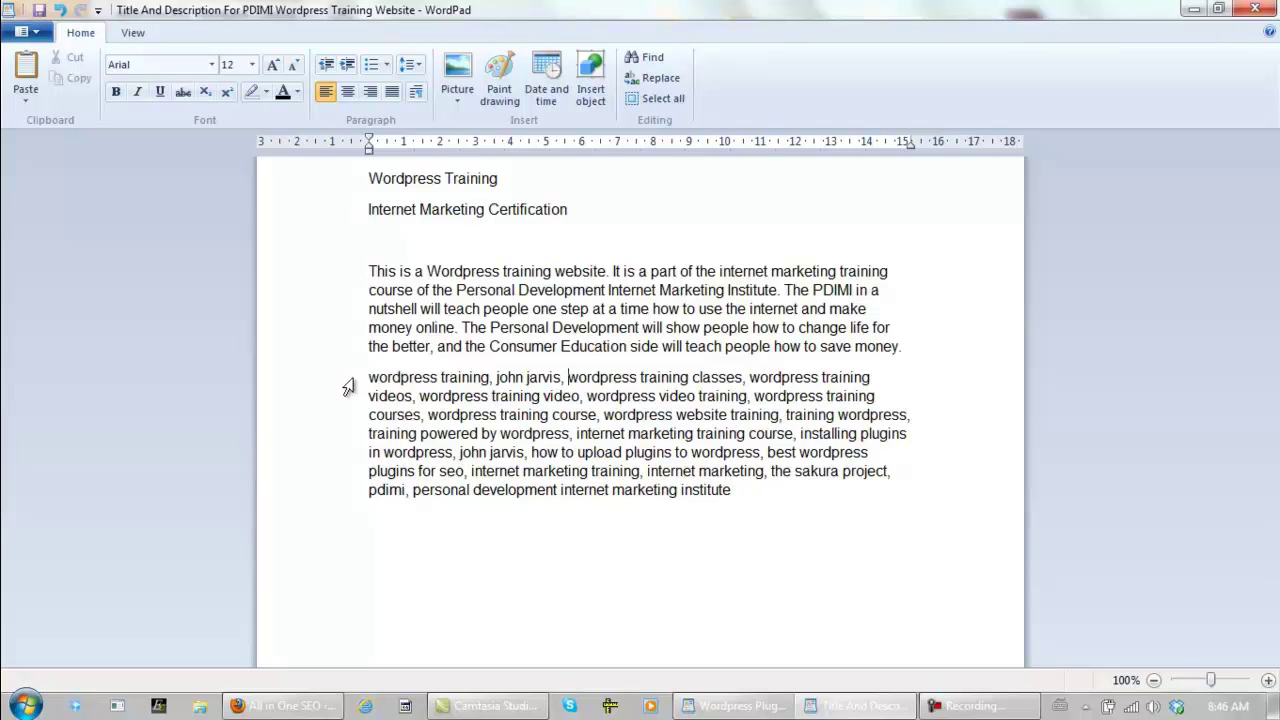
Copy the whole keyword list from the document into the plugin's Home Keywords in Firefox
{"action": "left_click_drag", "start_coordinate": [348, 384], "coordinate": [350, 503]}
{"action": "right_click", "coordinate": [436, 450]}
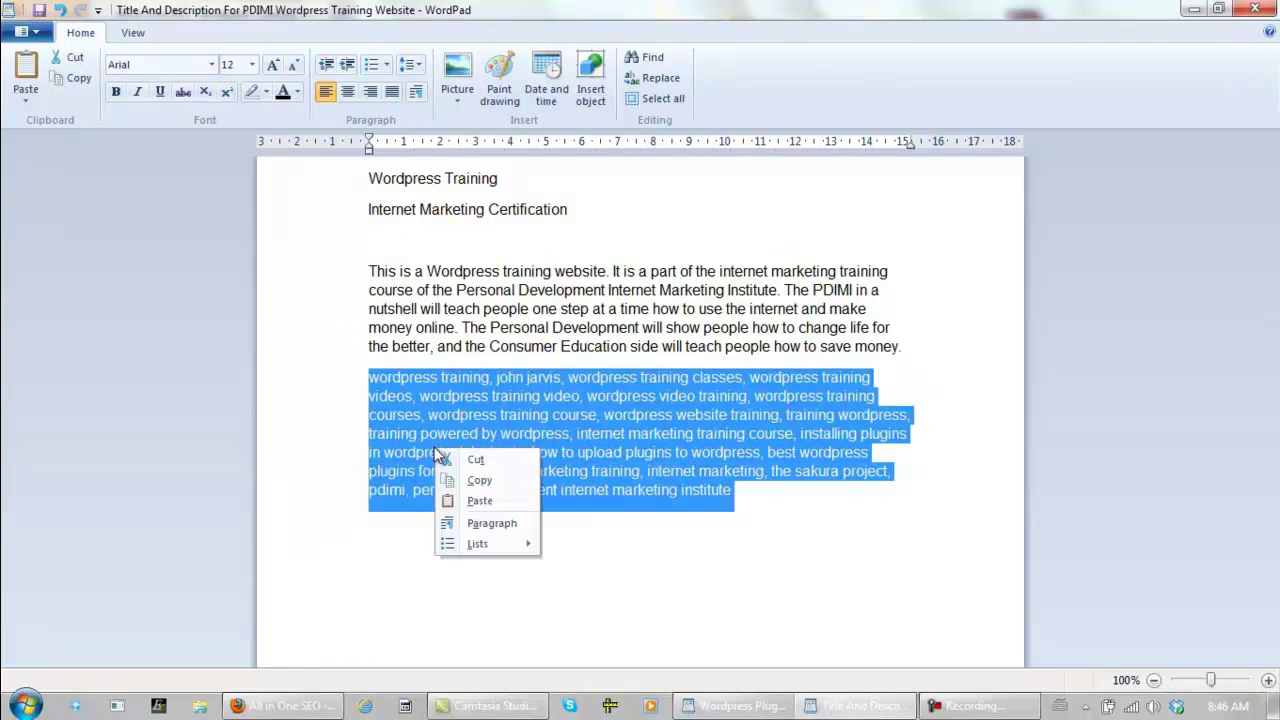
{"action": "left_click", "coordinate": [478, 480]}
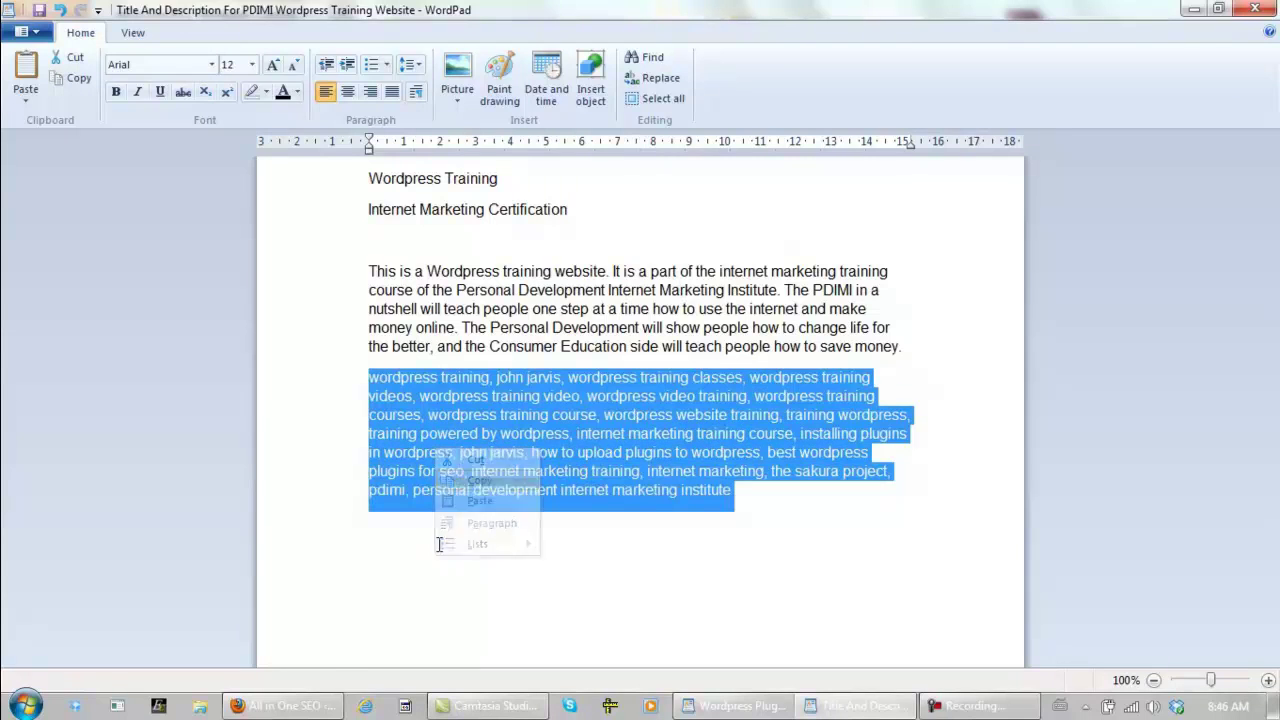
{"action": "left_click", "coordinate": [285, 706]}
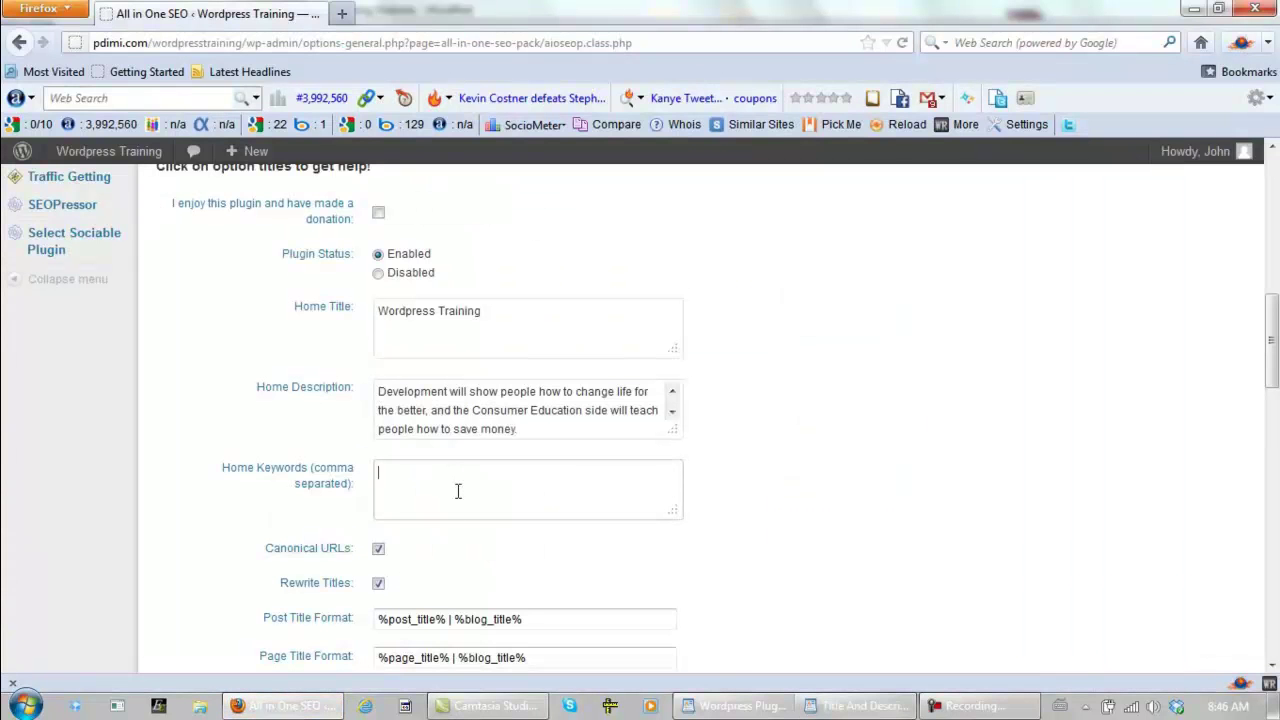
{"action": "key", "text": "ctrl+v"}
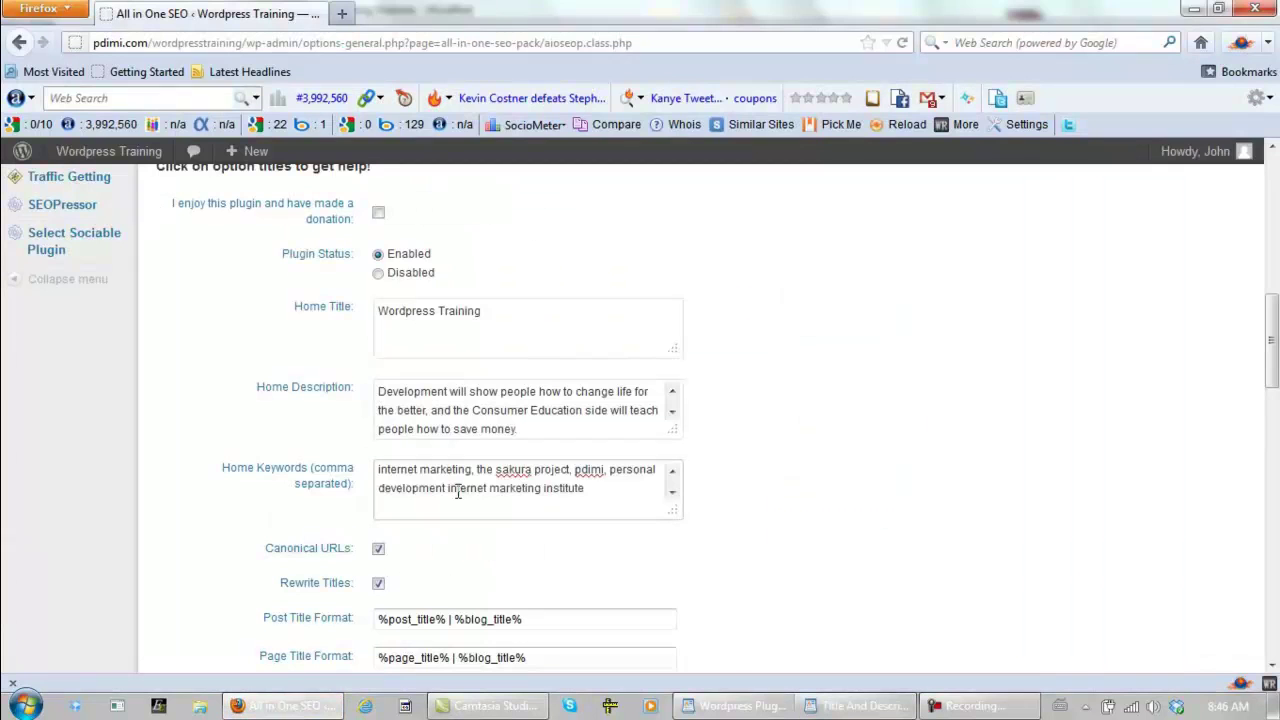
{"action": "scroll", "coordinate": [458, 492], "scroll_direction": "up", "scroll_amount": 1}
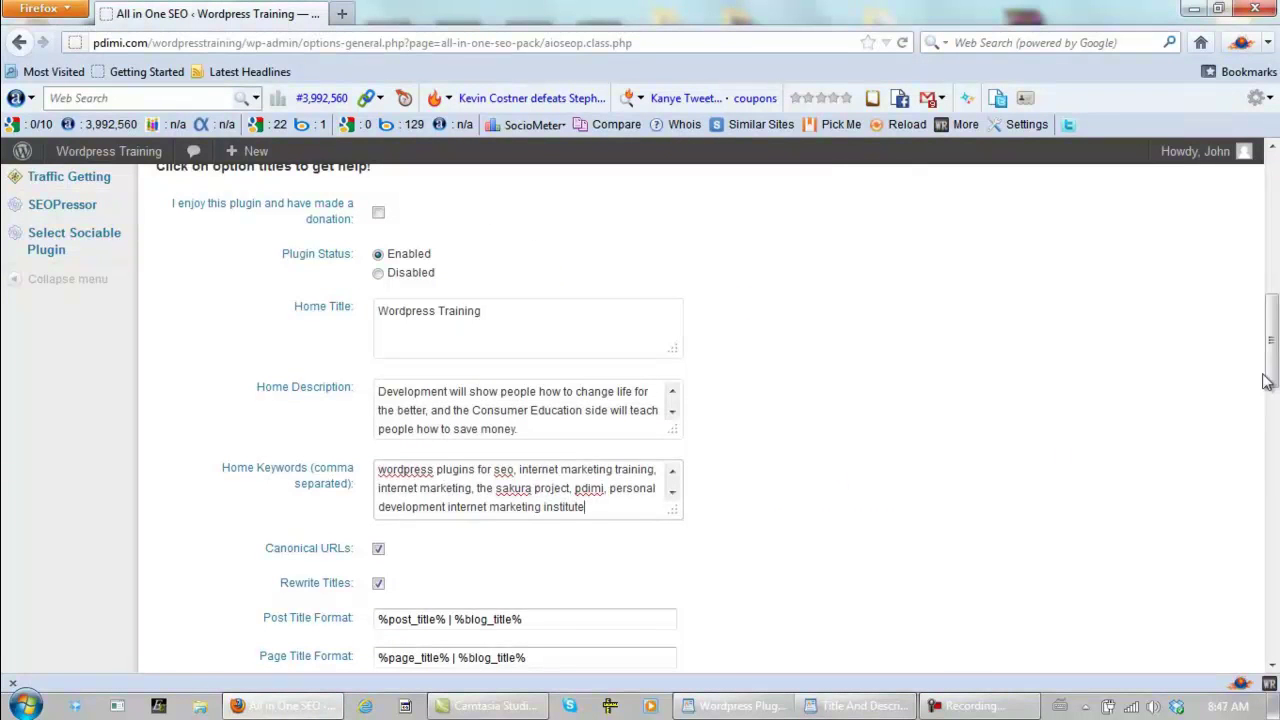
Enable noindex for Tag Archives and for Archives, and update the All in One SEO options
{"action": "left_click_drag", "start_coordinate": [1273, 338], "coordinate": [1273, 517]}
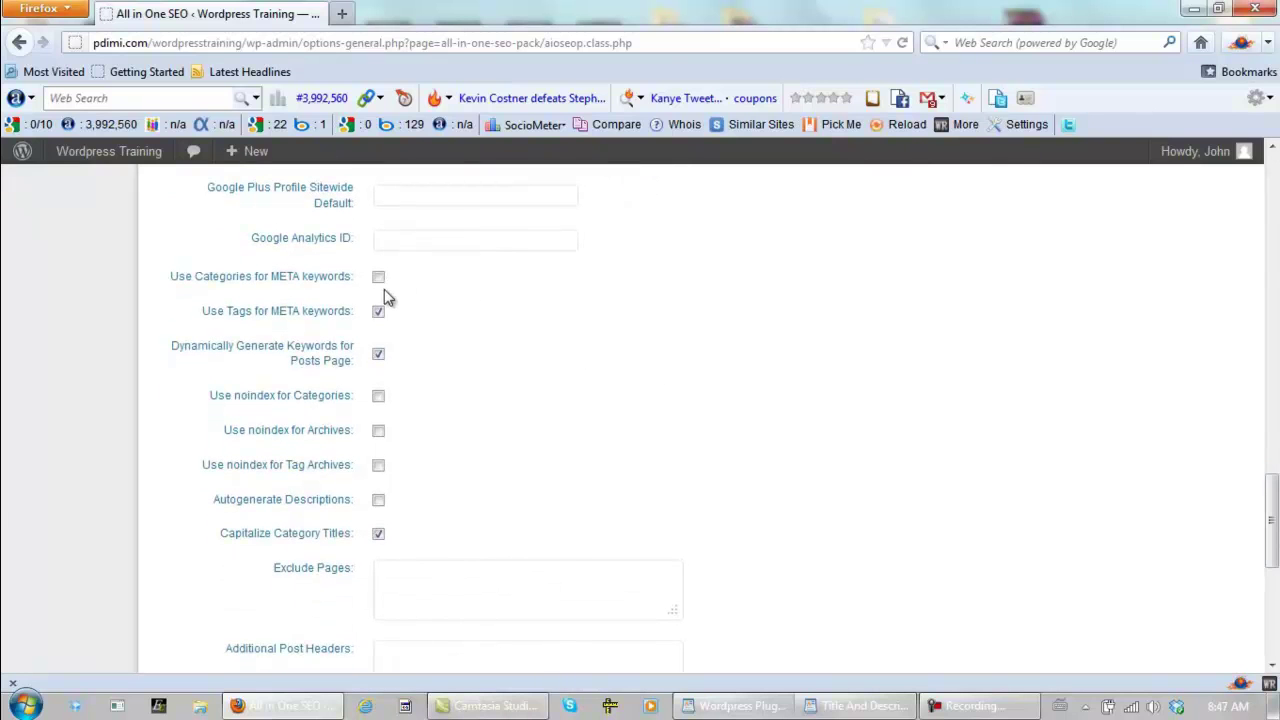
{"action": "left_click", "coordinate": [379, 466]}
{"action": "left_click", "coordinate": [379, 431]}
{"action": "scroll", "coordinate": [566, 385], "scroll_direction": "down", "scroll_amount": 1}
{"action": "scroll", "coordinate": [566, 385], "scroll_direction": "down", "scroll_amount": 5}
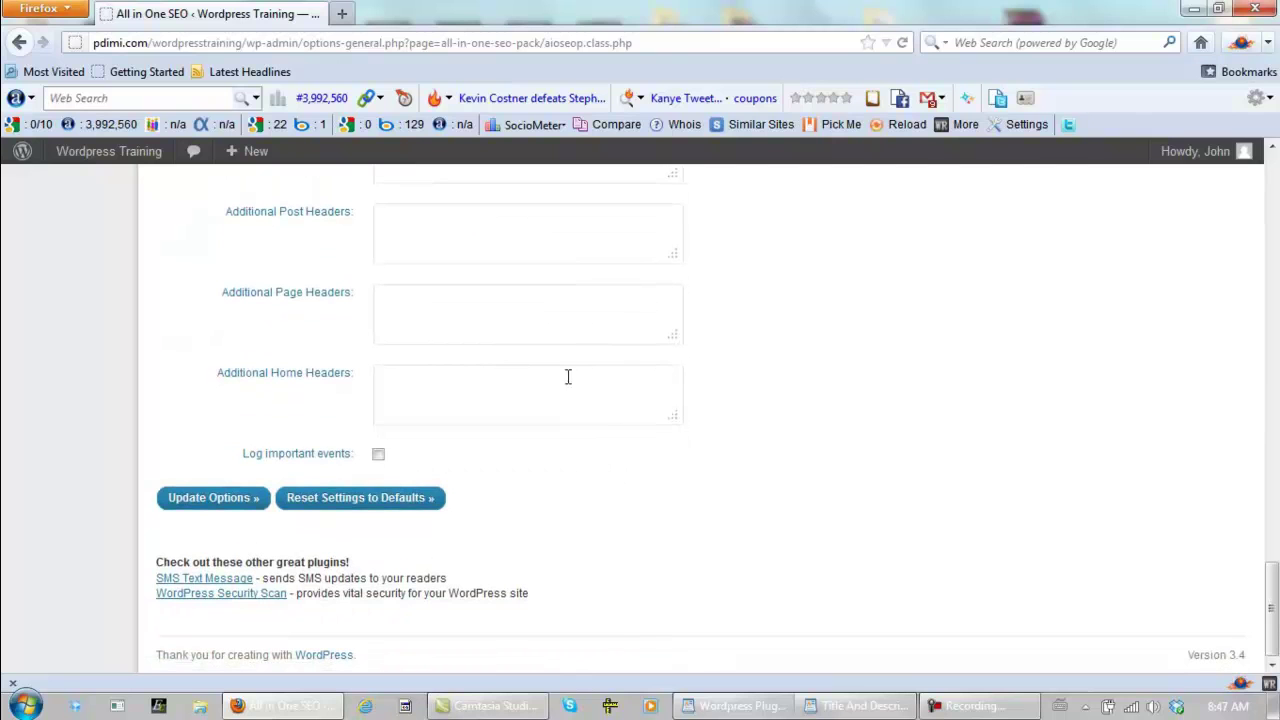
{"action": "left_click", "coordinate": [200, 505]}
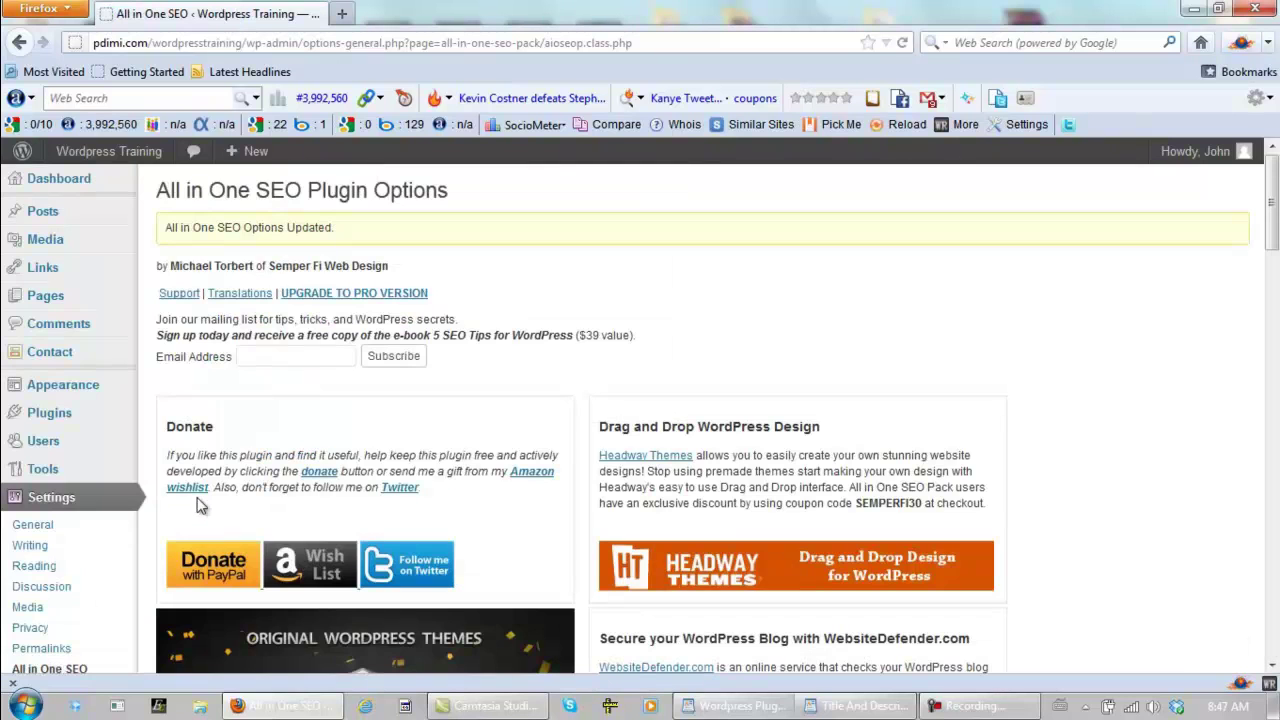
Return to the dashboard, open the live site in a new tab to view it, and go back to the dashboard tab
{"action": "left_click", "coordinate": [62, 188]}
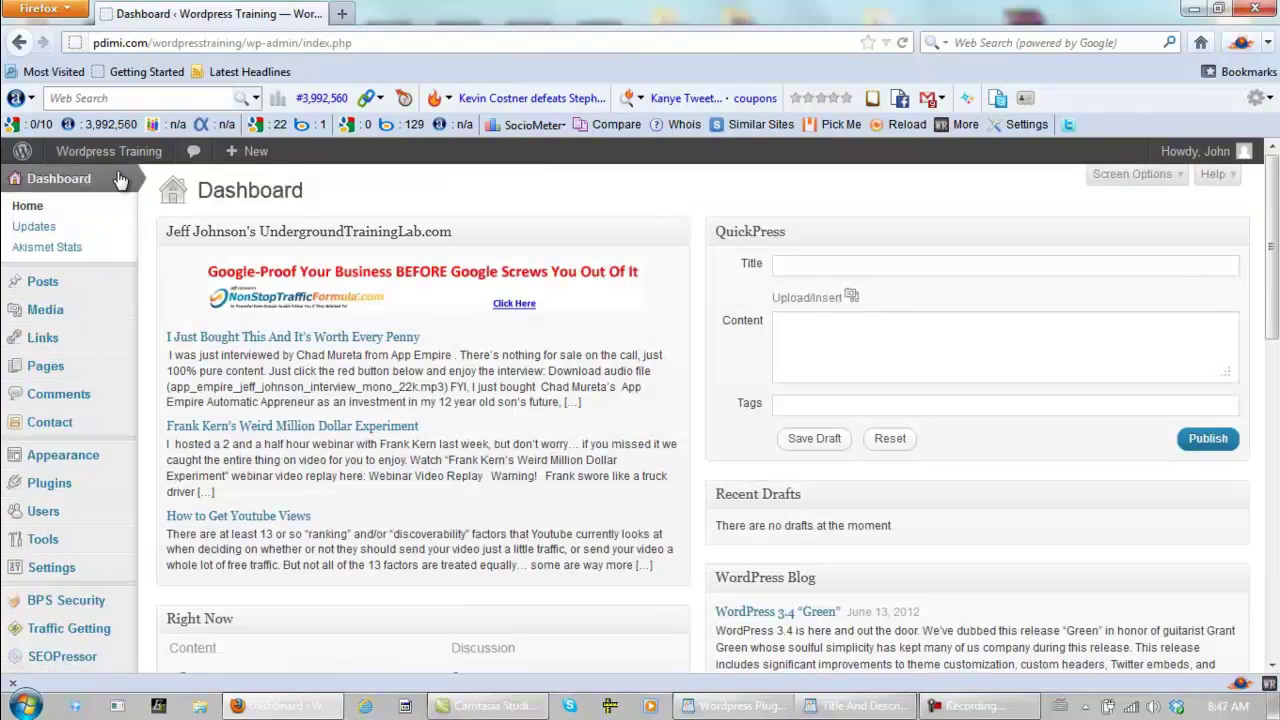
{"action": "mouse_move", "coordinate": [113, 160]}
{"action": "right_click", "coordinate": [108, 186]}
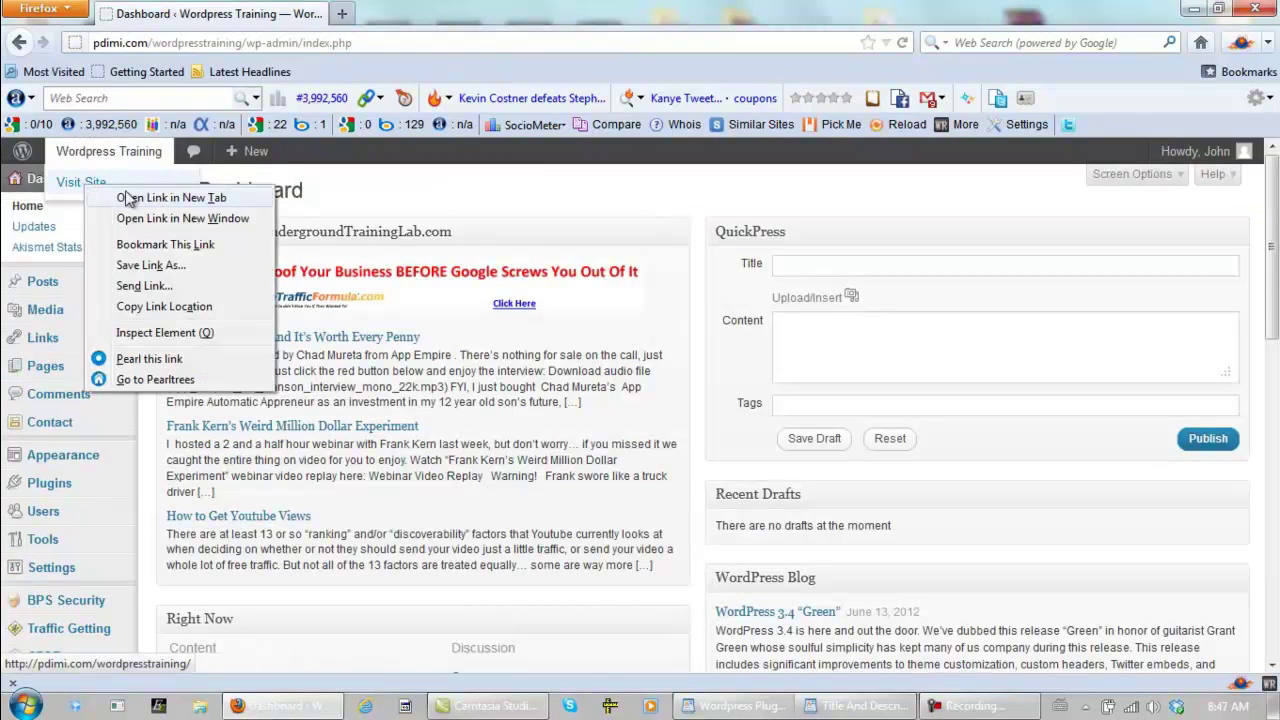
{"action": "left_click", "coordinate": [133, 198]}
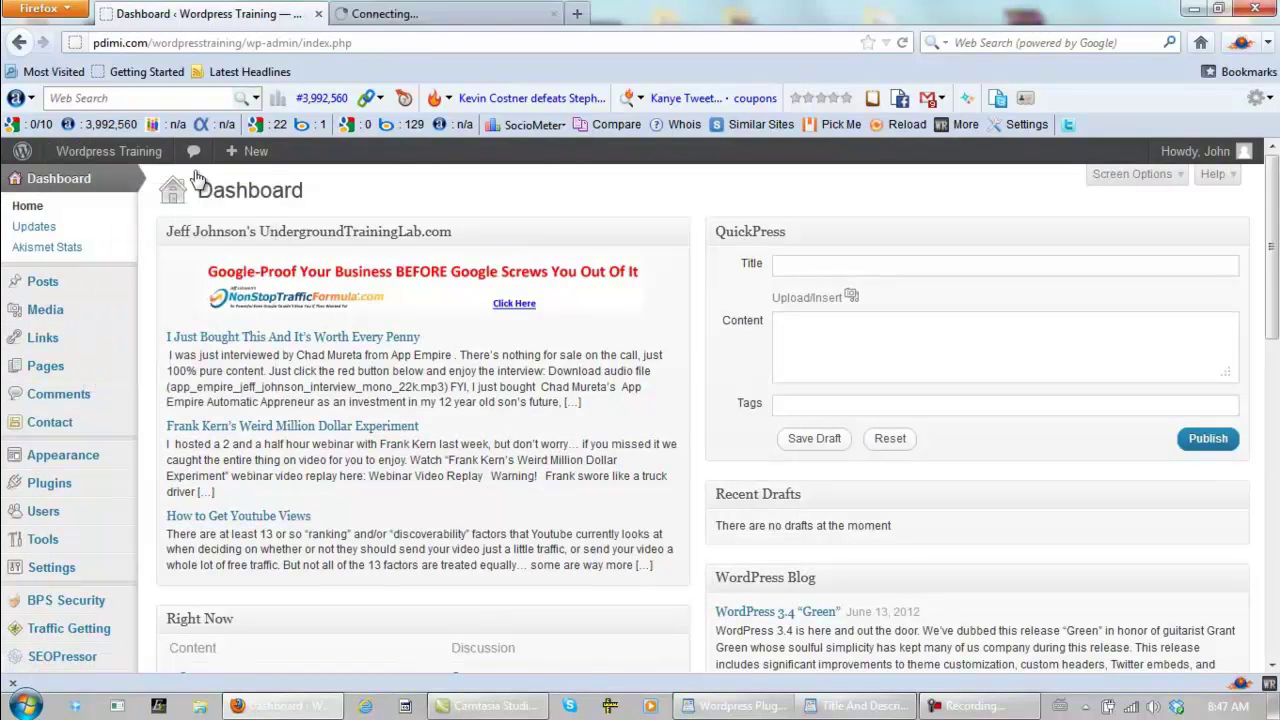
{"action": "left_click", "coordinate": [405, 16]}
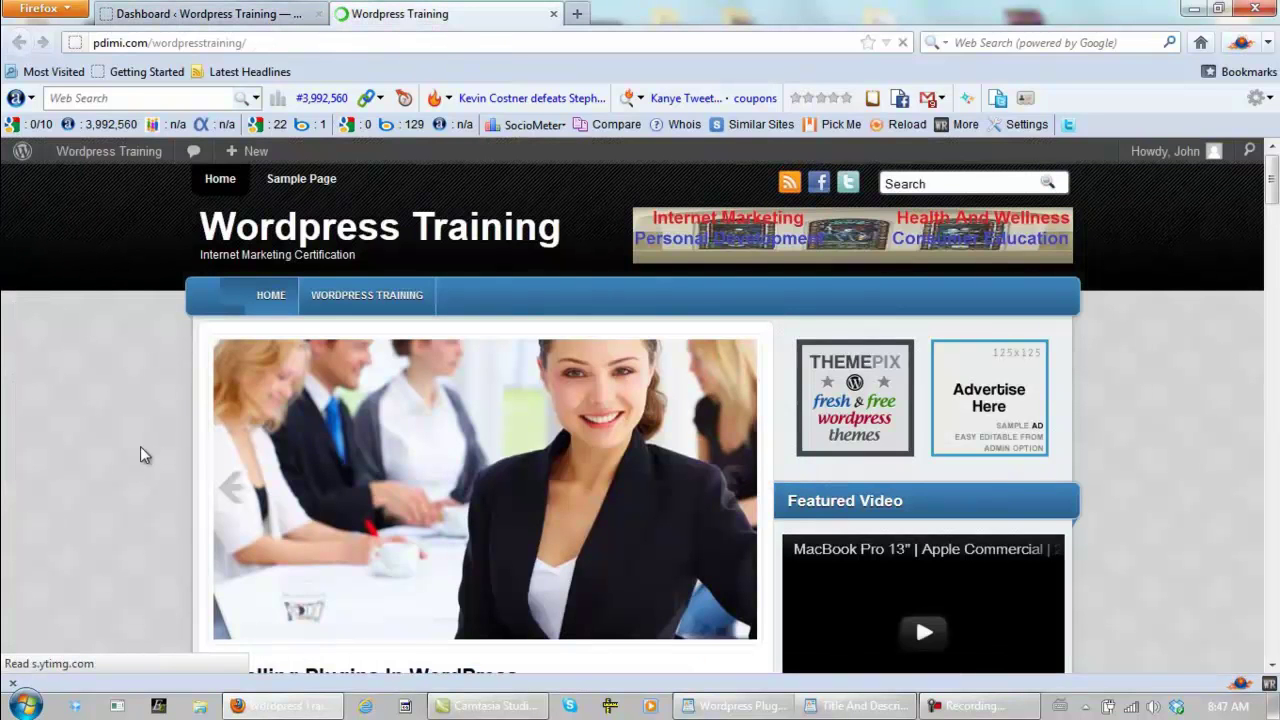
{"action": "left_click", "coordinate": [229, 20]}
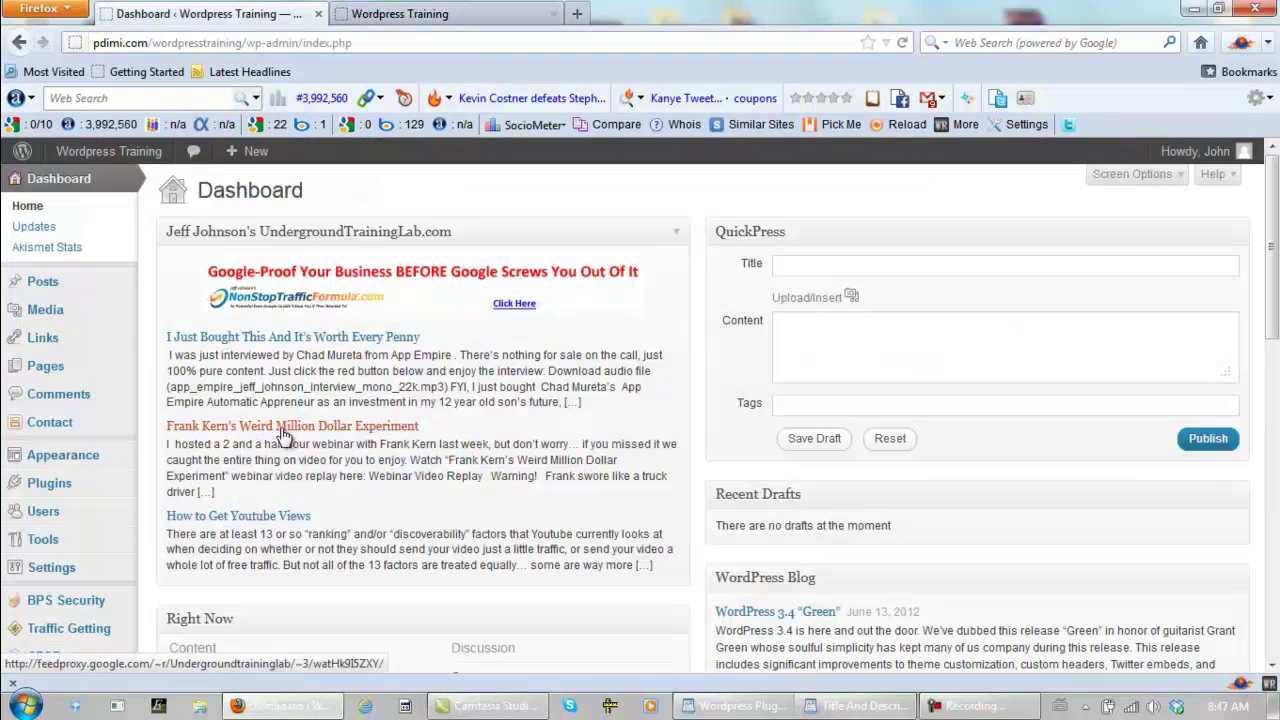
Open the Traffic Getting plugin's Plugins page and review its list of recommended plugins
{"action": "scroll", "coordinate": [285, 438], "scroll_direction": "down", "scroll_amount": 1}
{"action": "scroll", "coordinate": [285, 438], "scroll_direction": "down", "scroll_amount": 3}
{"action": "mouse_move", "coordinate": [55, 415]}
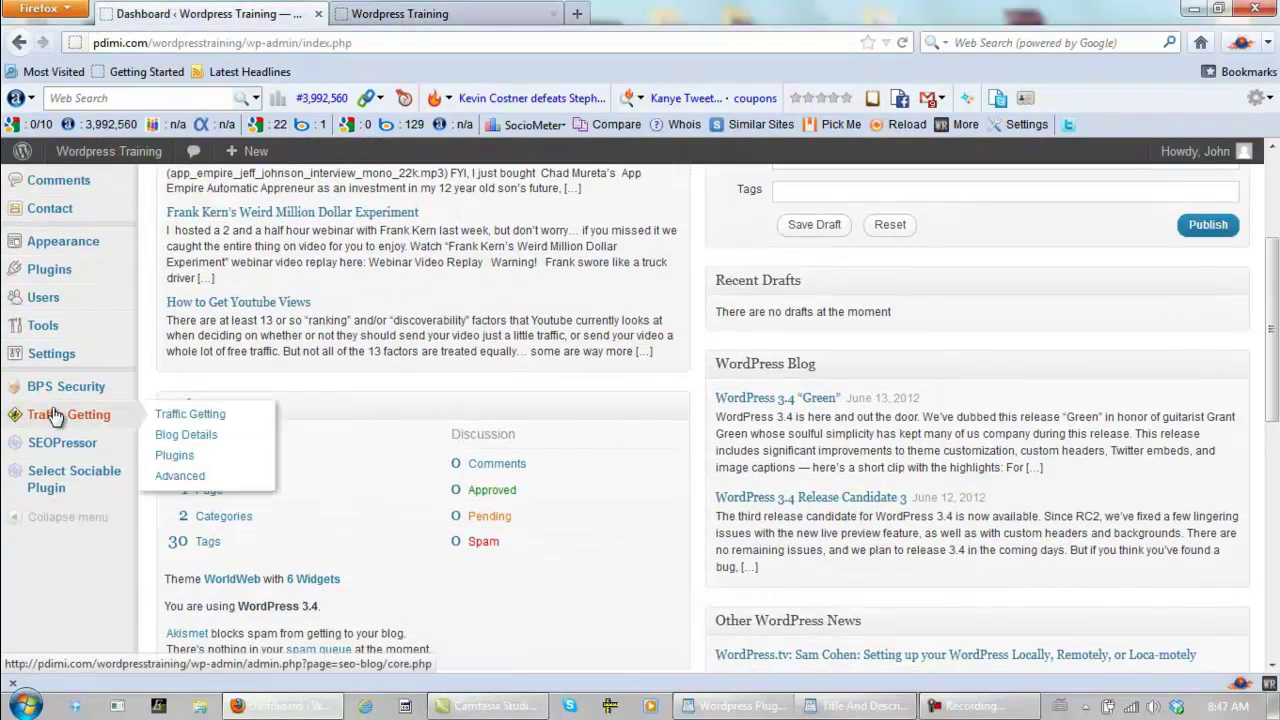
{"action": "left_click", "coordinate": [190, 458]}
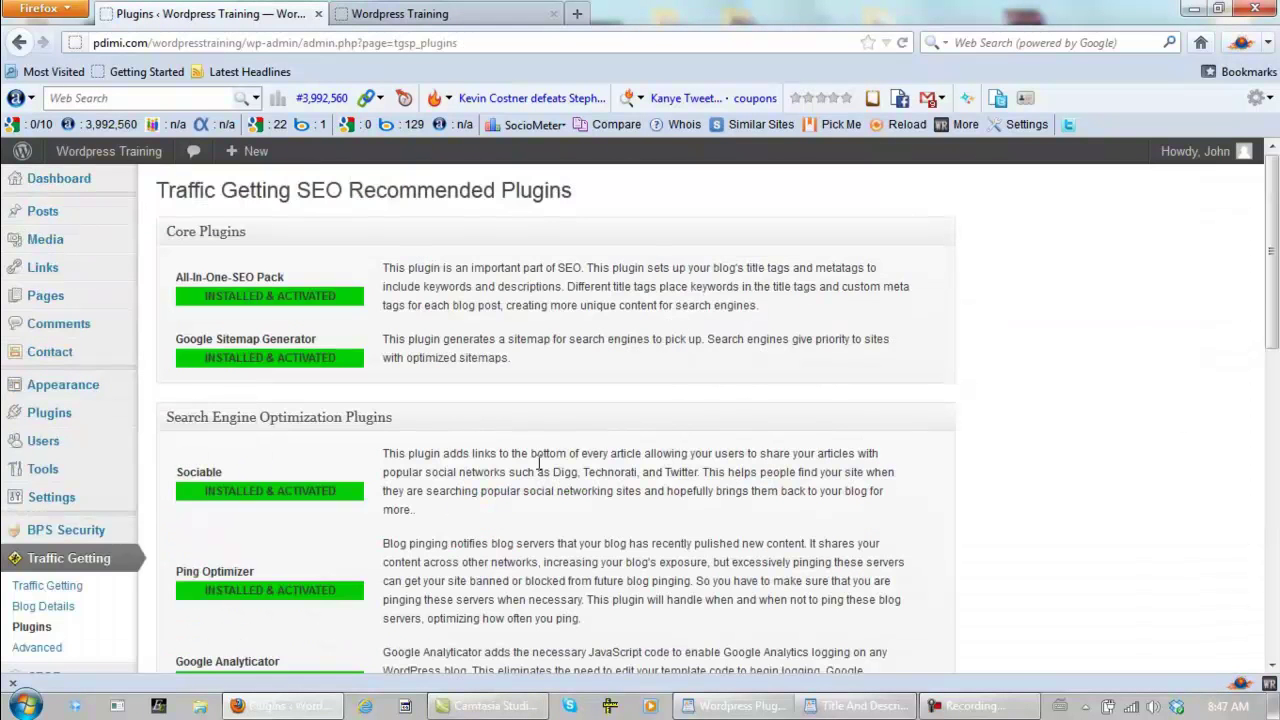
{"action": "left_click_drag", "start_coordinate": [1265, 350], "coordinate": [1275, 228]}
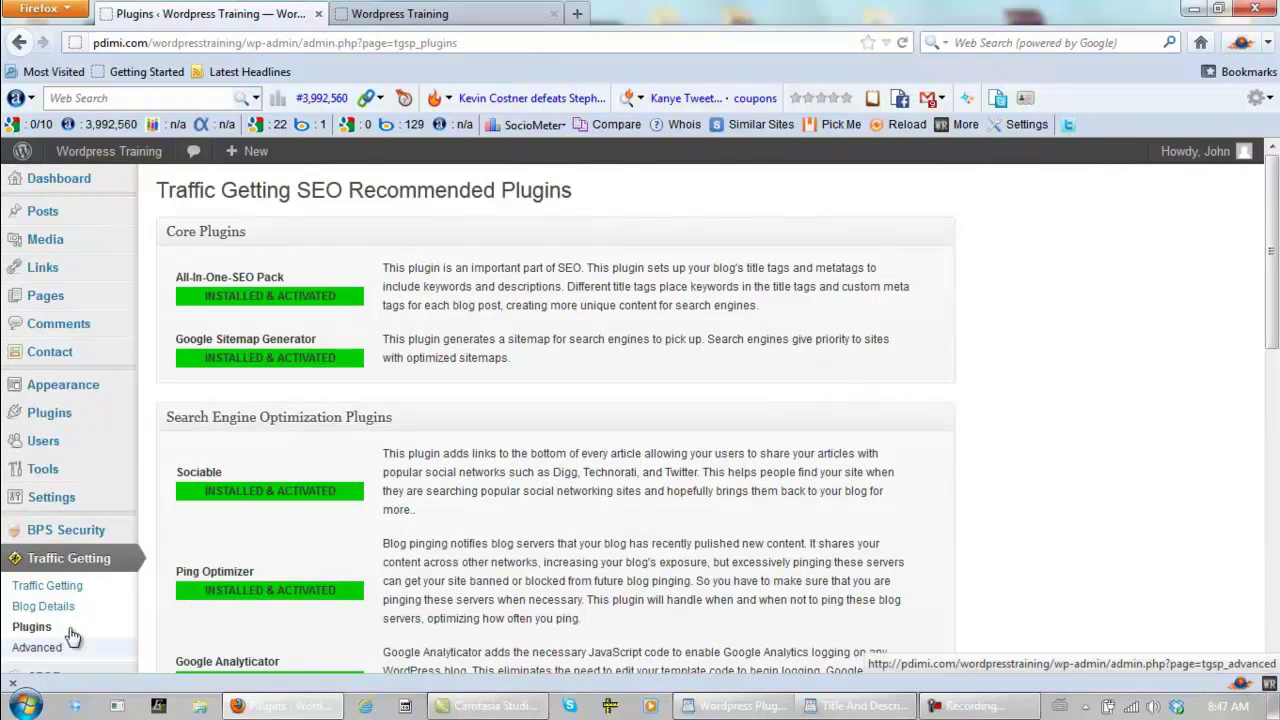
Set Toggle Dashboard Widget to Off on the Traffic Getting plugin's Advanced page and submit the change
{"action": "left_click", "coordinate": [55, 180]}
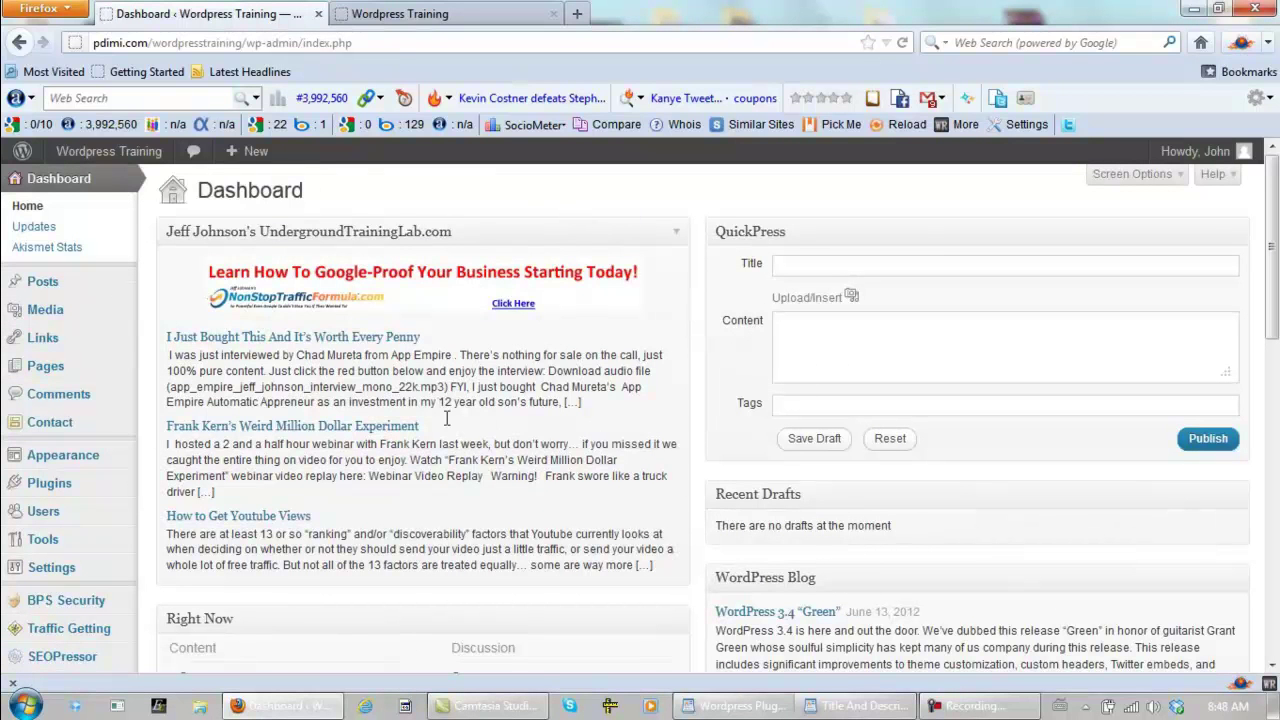
{"action": "scroll", "coordinate": [120, 428], "scroll_direction": "down", "scroll_amount": 5}
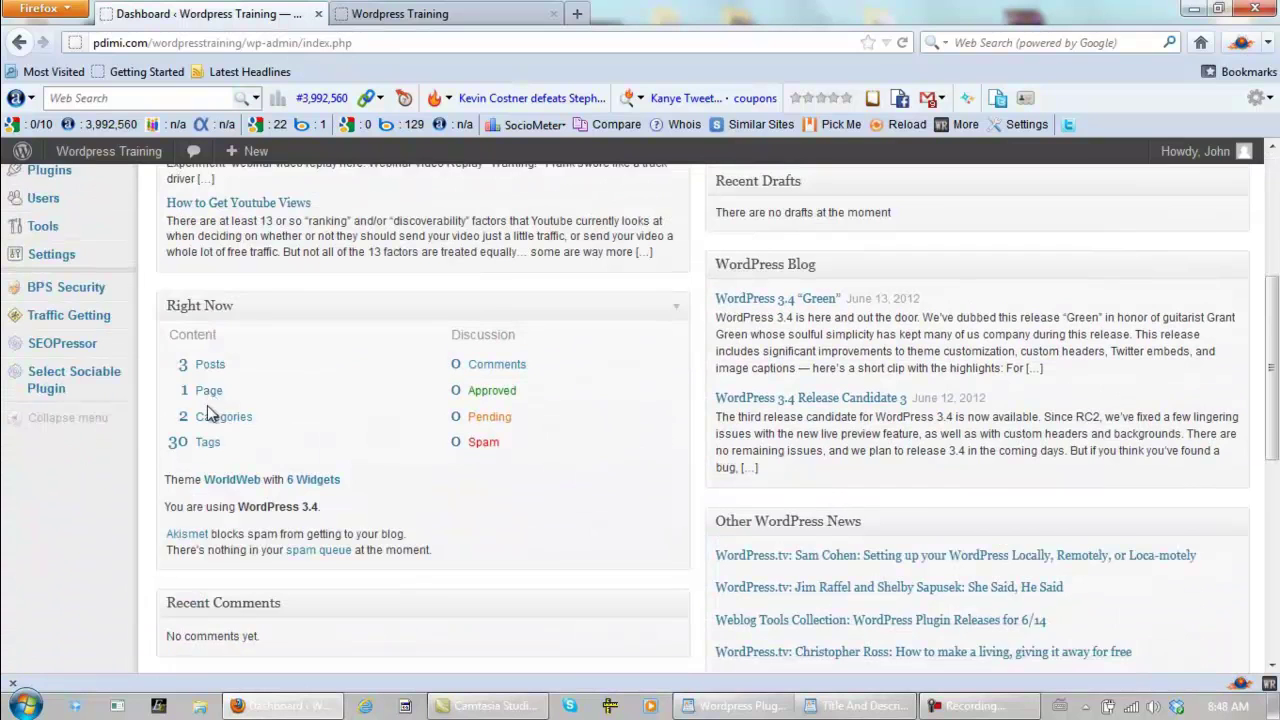
{"action": "mouse_move", "coordinate": [33, 313]}
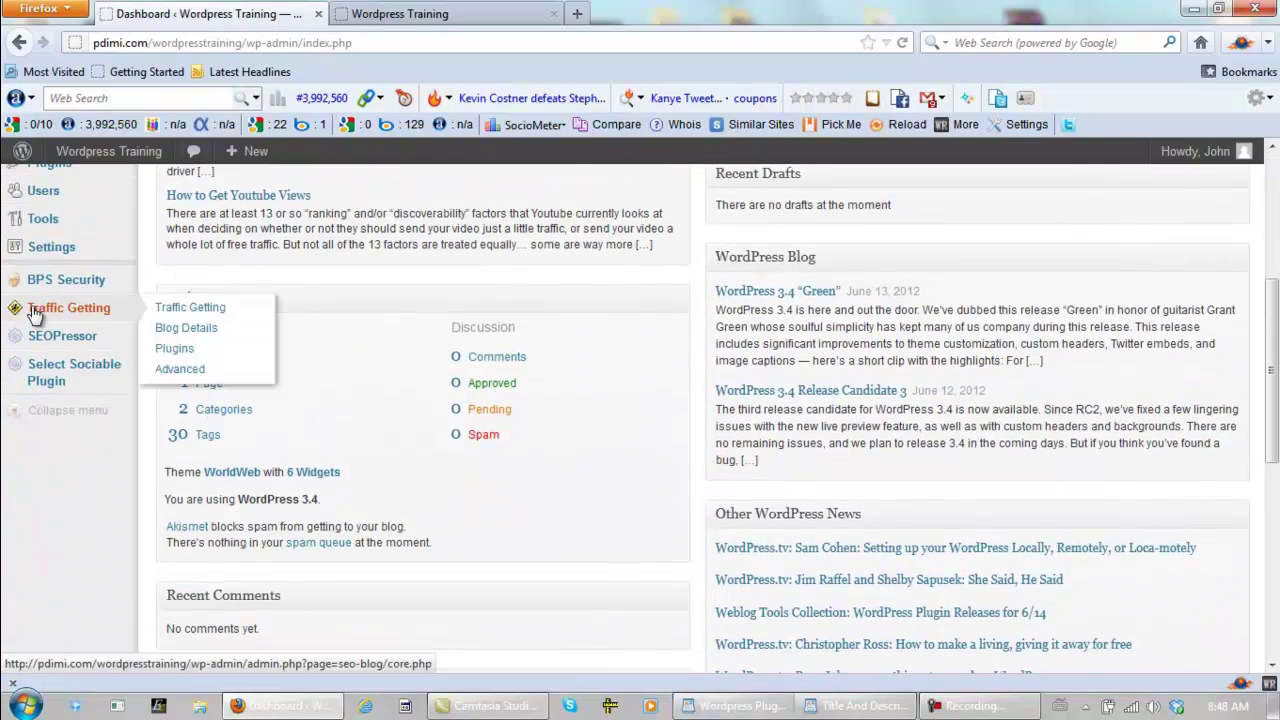
{"action": "left_click", "coordinate": [195, 372]}
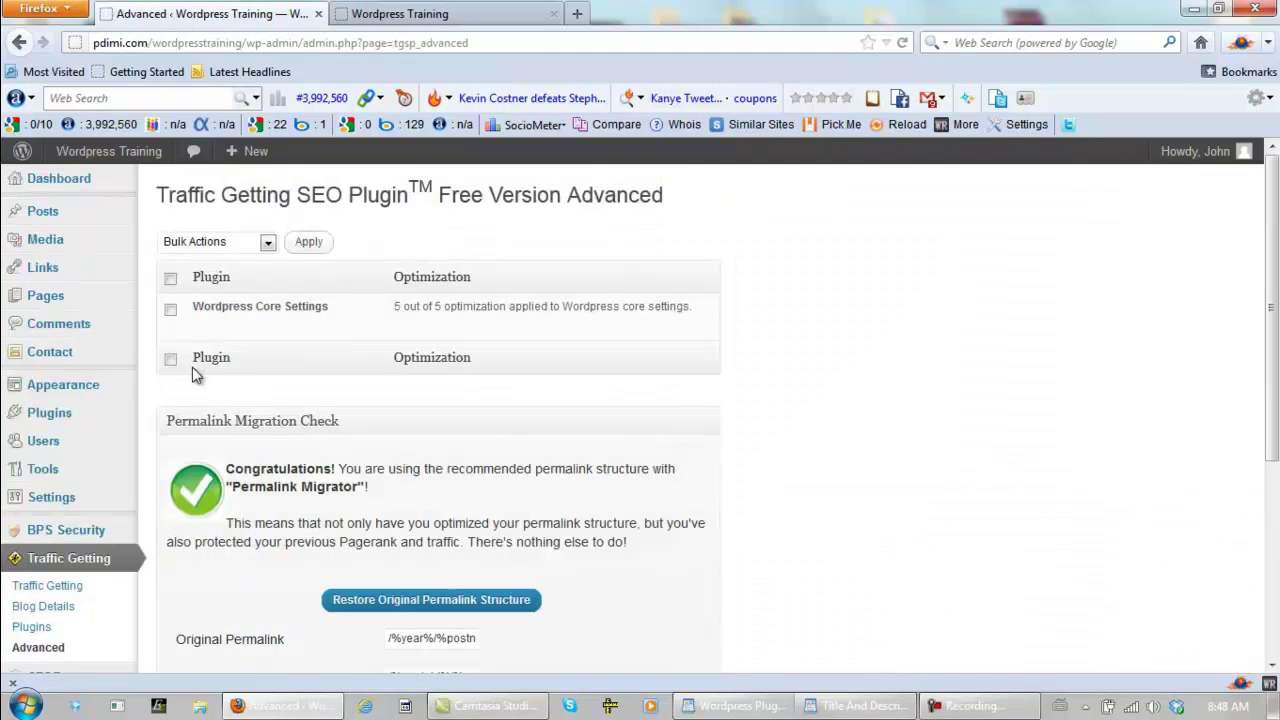
{"action": "scroll", "coordinate": [840, 457], "scroll_direction": "down", "scroll_amount": 3}
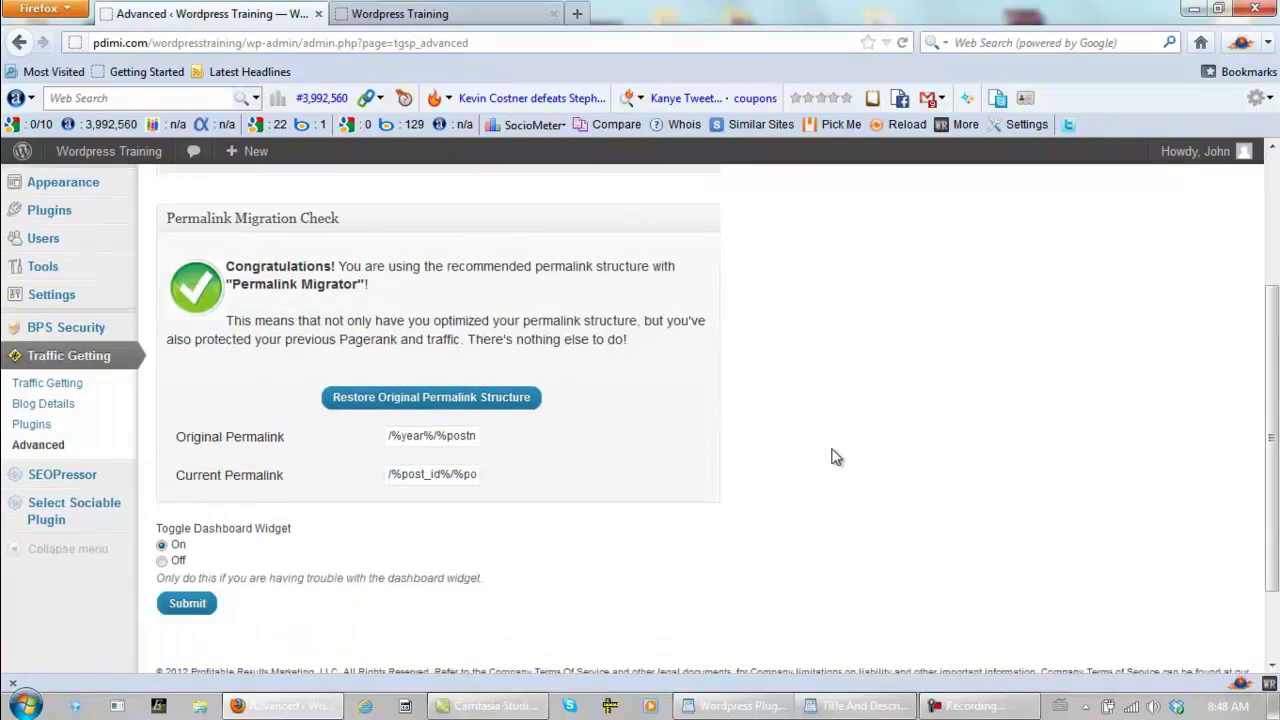
{"action": "scroll", "coordinate": [836, 457], "scroll_direction": "down", "scroll_amount": 2}
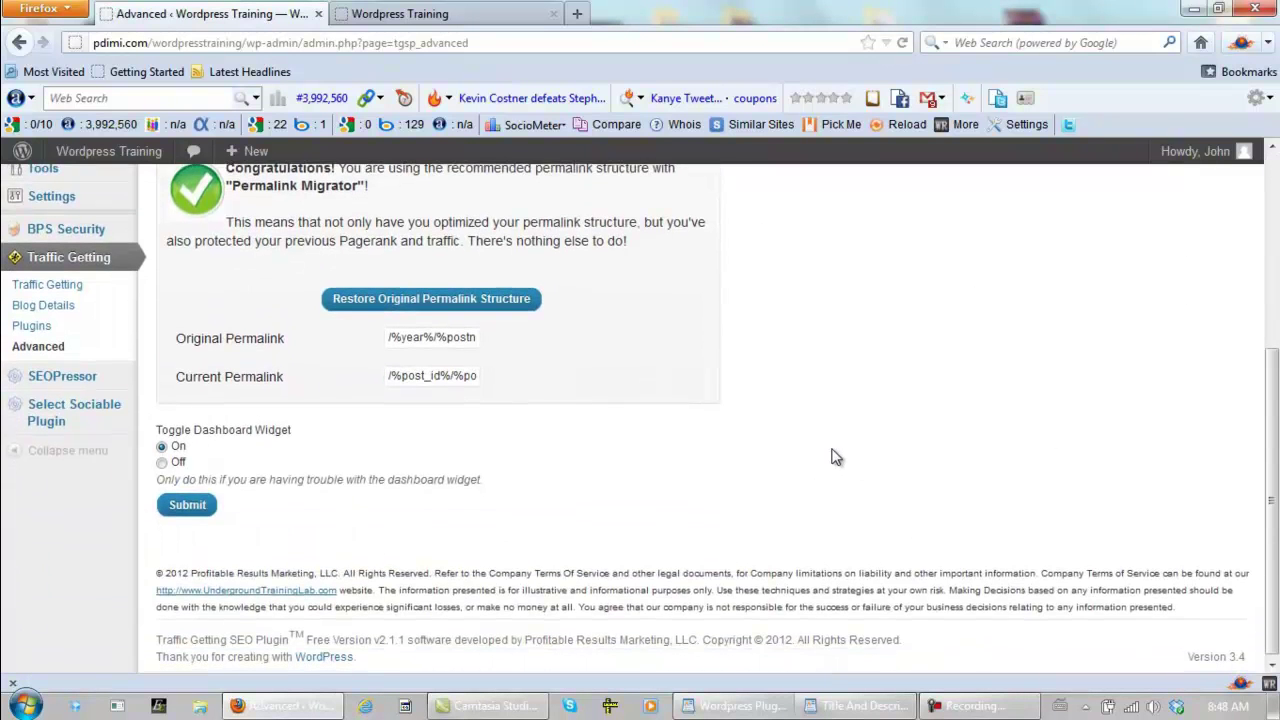
{"action": "left_click", "coordinate": [162, 461]}
{"action": "left_click", "coordinate": [184, 505]}
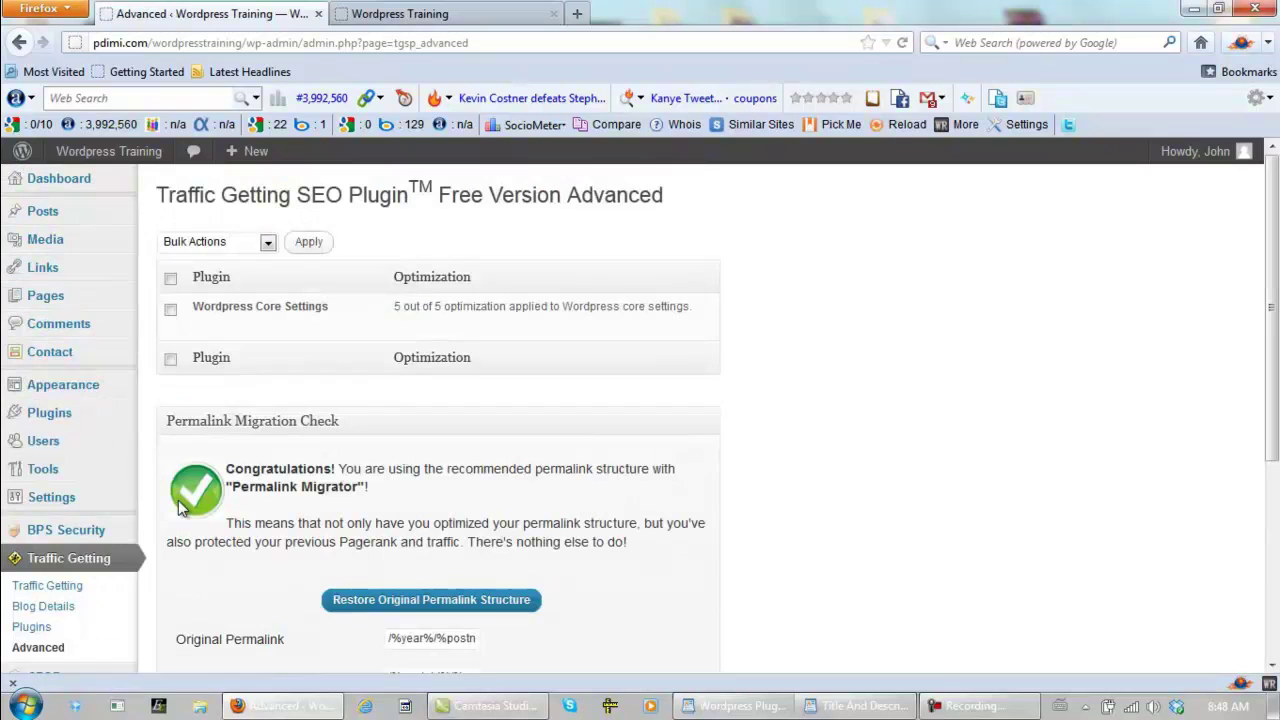
Look over the plugin's Advanced page, return to the dashboard, and open the site's General Settings
{"action": "scroll", "coordinate": [888, 452], "scroll_direction": "down", "scroll_amount": 2}
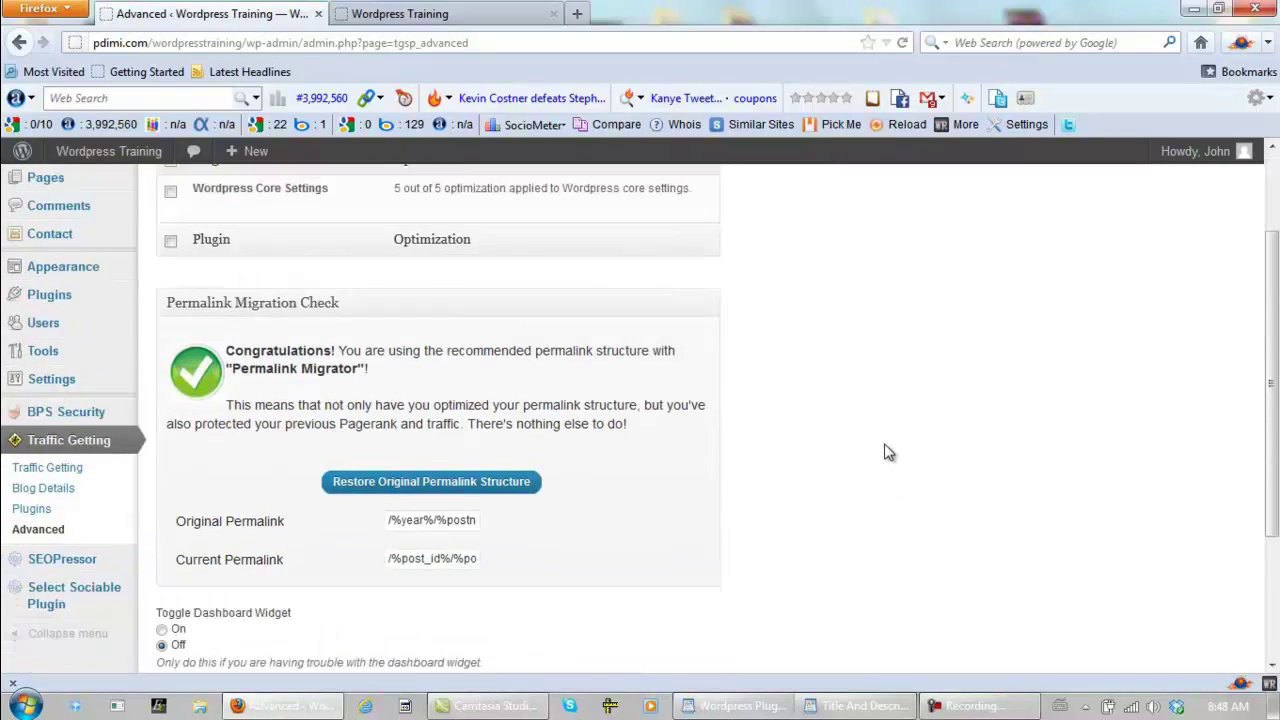
{"action": "scroll", "coordinate": [888, 452], "scroll_direction": "down", "scroll_amount": 4}
{"action": "scroll", "coordinate": [872, 446], "scroll_direction": "up", "scroll_amount": 6}
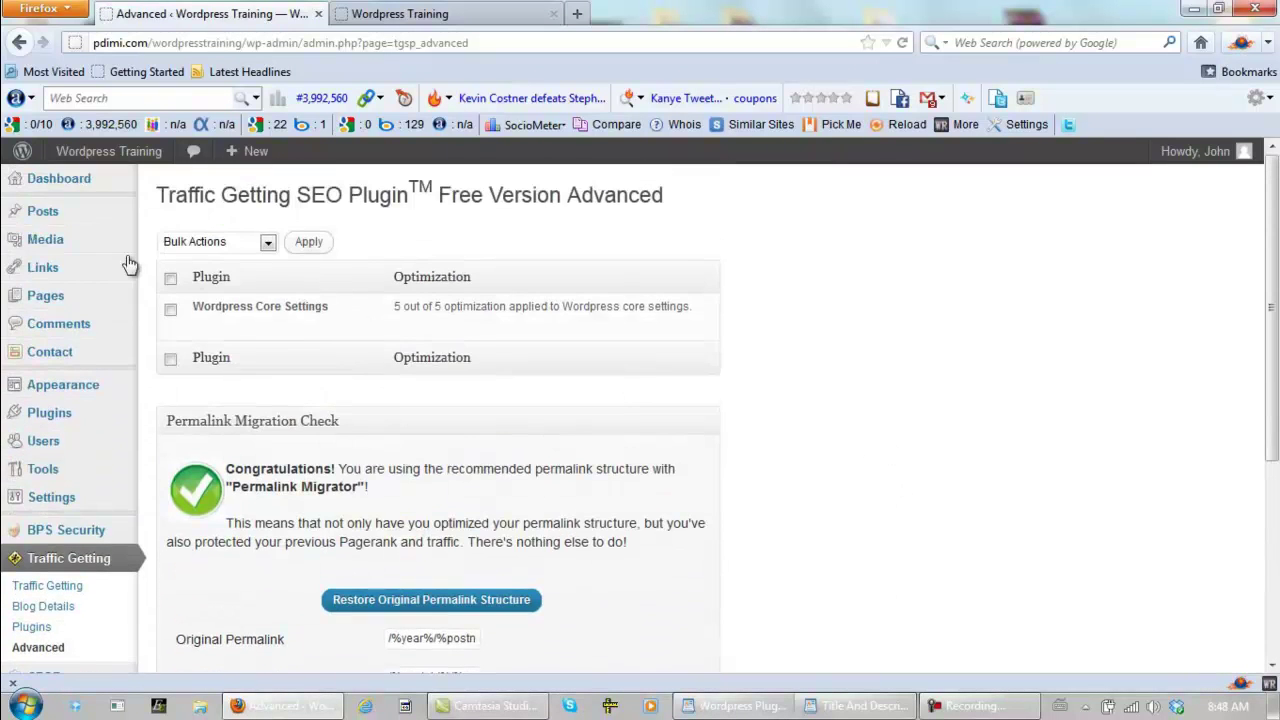
{"action": "left_click", "coordinate": [28, 178]}
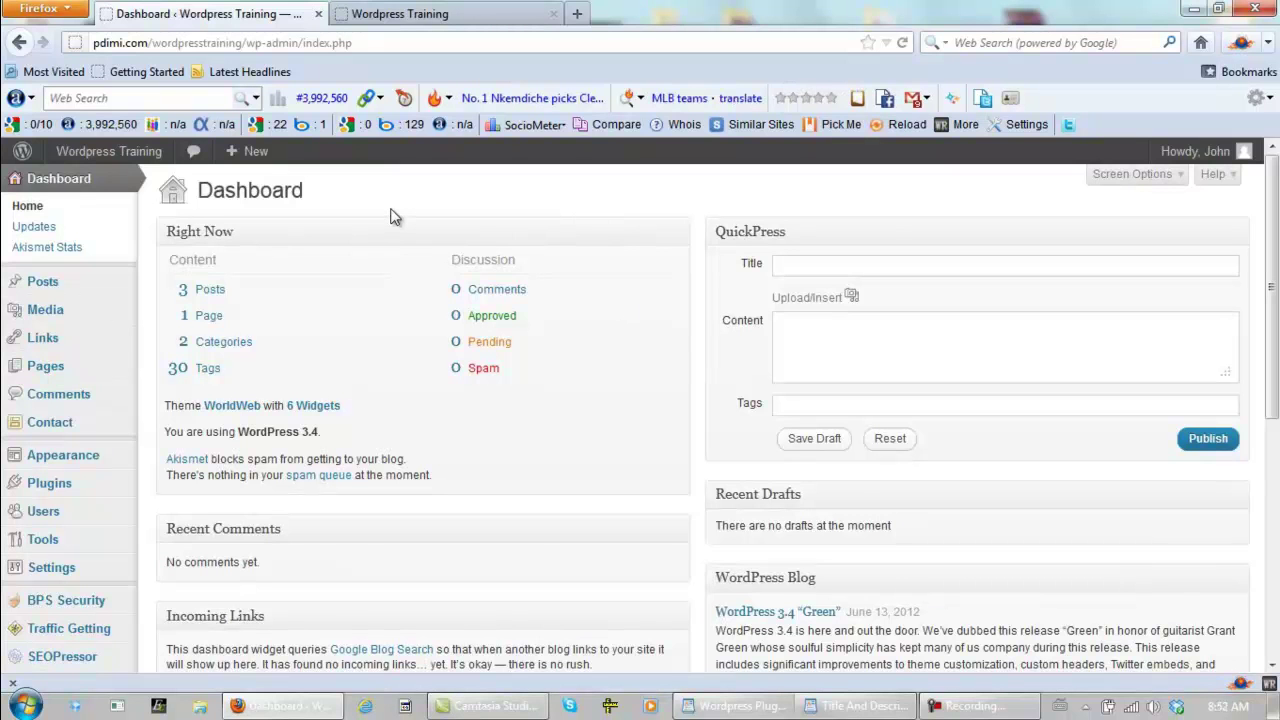
{"action": "scroll", "coordinate": [395, 217], "scroll_direction": "down", "scroll_amount": 2}
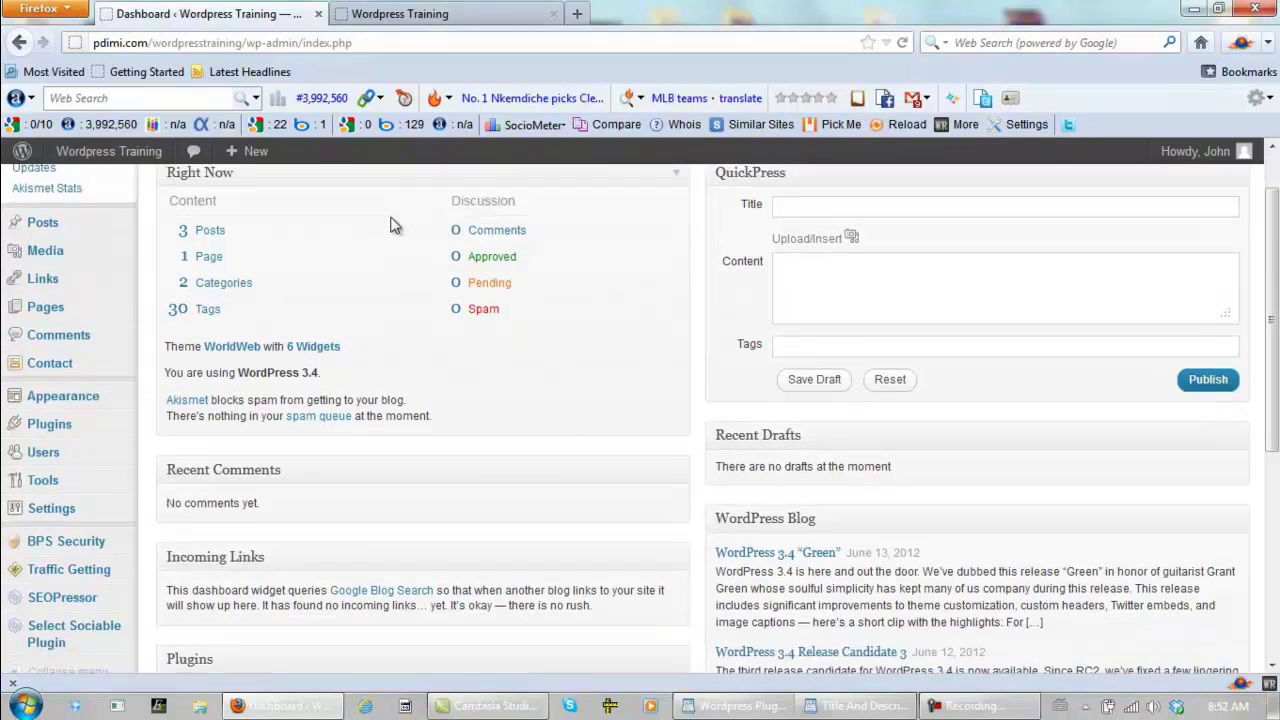
{"action": "mouse_move", "coordinate": [51, 470]}
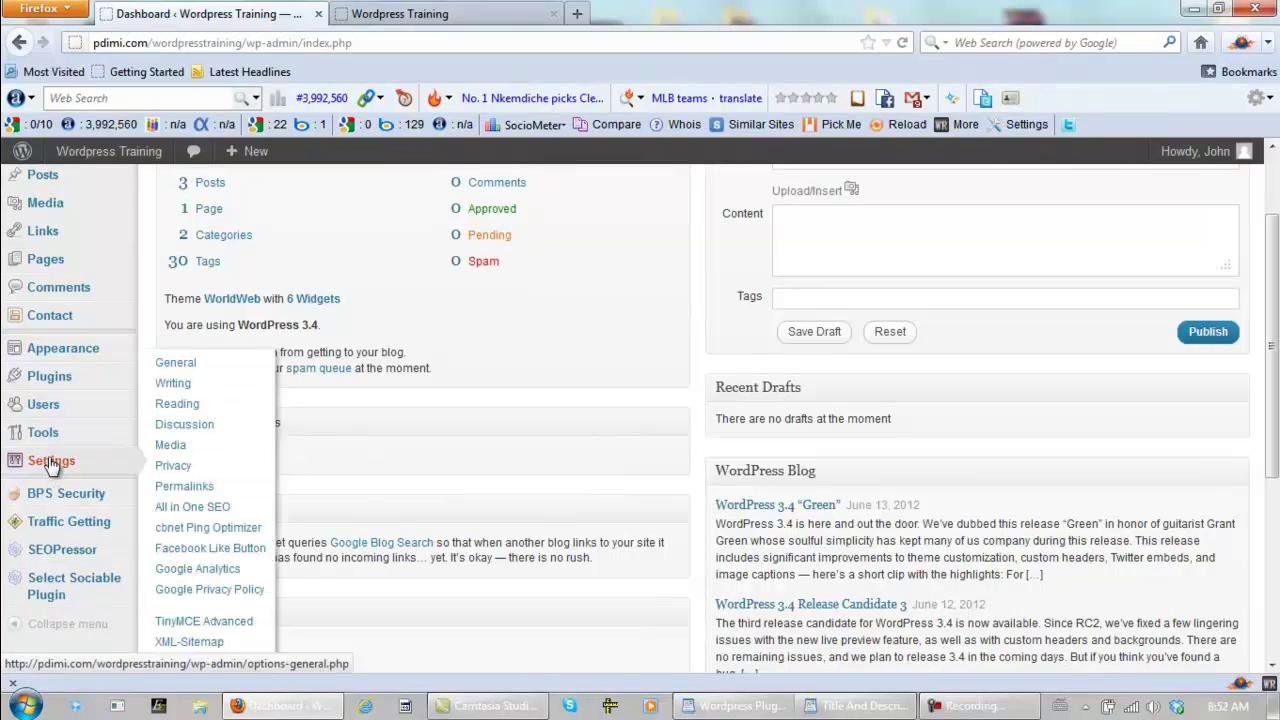
{"action": "left_click", "coordinate": [184, 370]}
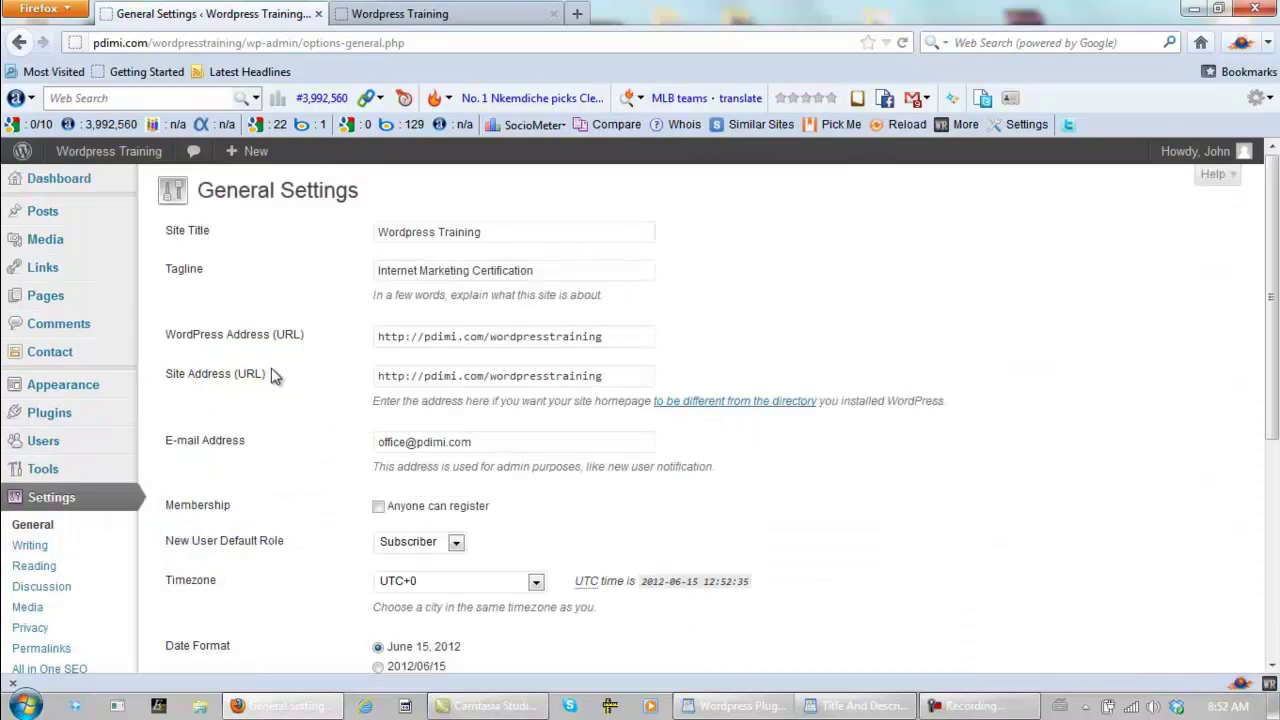
{"action": "left_click", "coordinate": [378, 507]}
{"action": "left_click", "coordinate": [378, 507]}
{"action": "left_click", "coordinate": [378, 507]}
Set the site's timezone to Toronto in General Settings
{"action": "scroll", "coordinate": [303, 470], "scroll_direction": "down", "scroll_amount": 4}
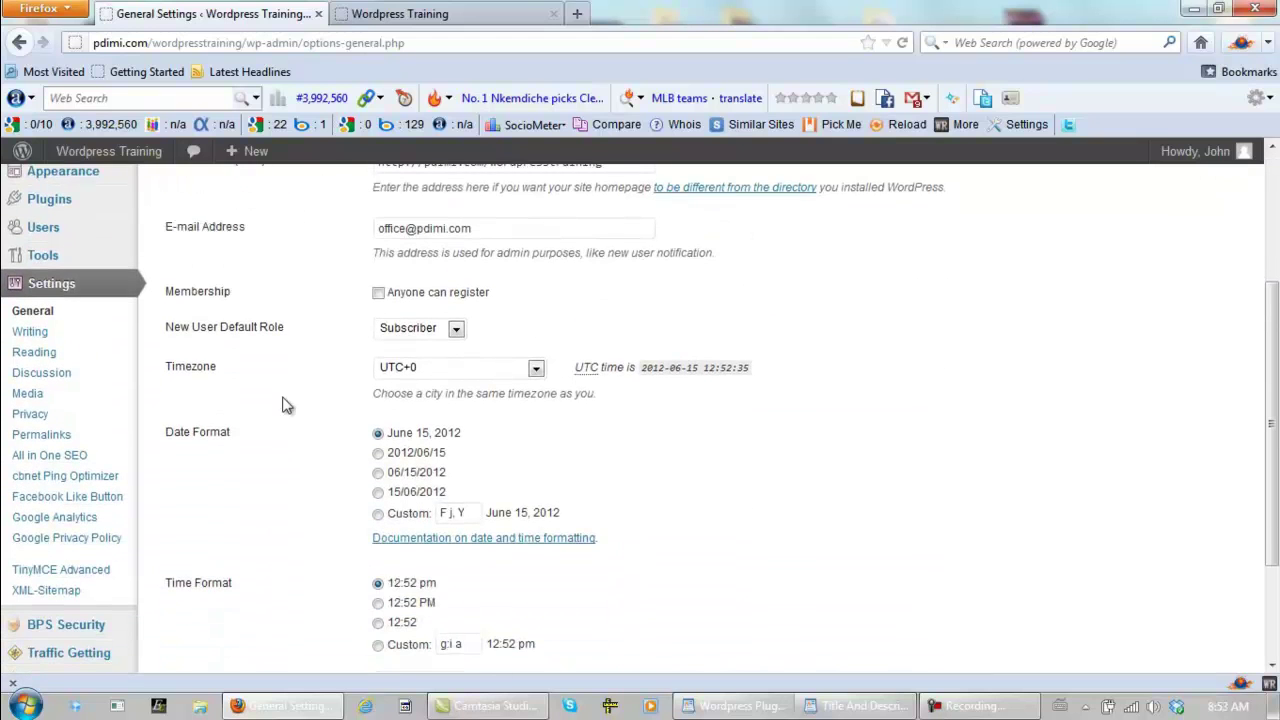
{"action": "left_click", "coordinate": [536, 369]}
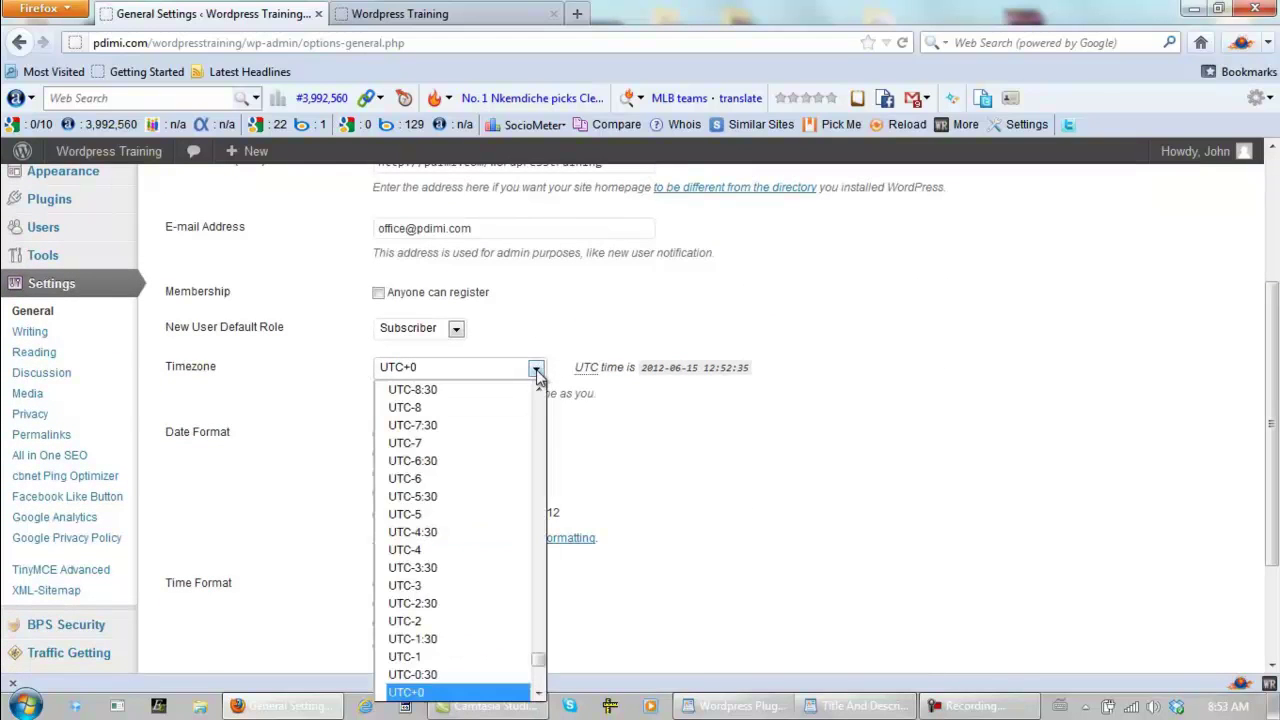
{"action": "left_click_drag", "start_coordinate": [538, 662], "coordinate": [478, 541]}
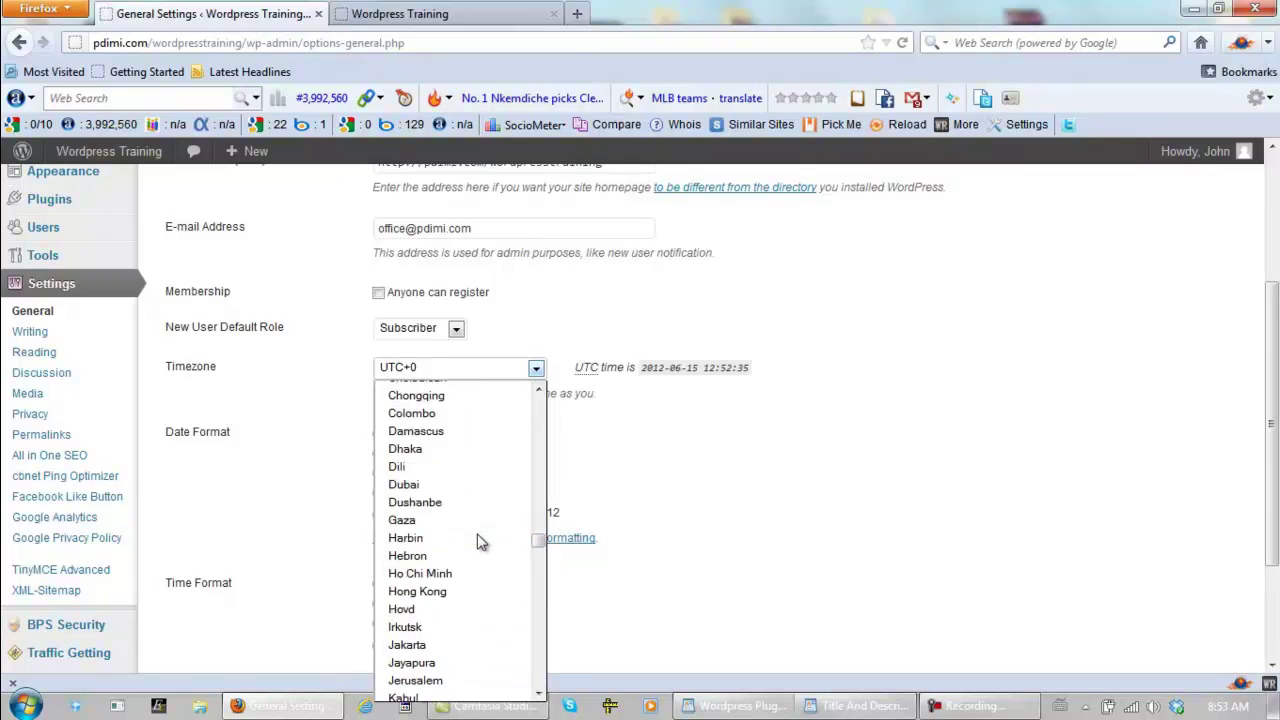
{"action": "scroll", "coordinate": [478, 541], "scroll_direction": "up", "scroll_amount": 4}
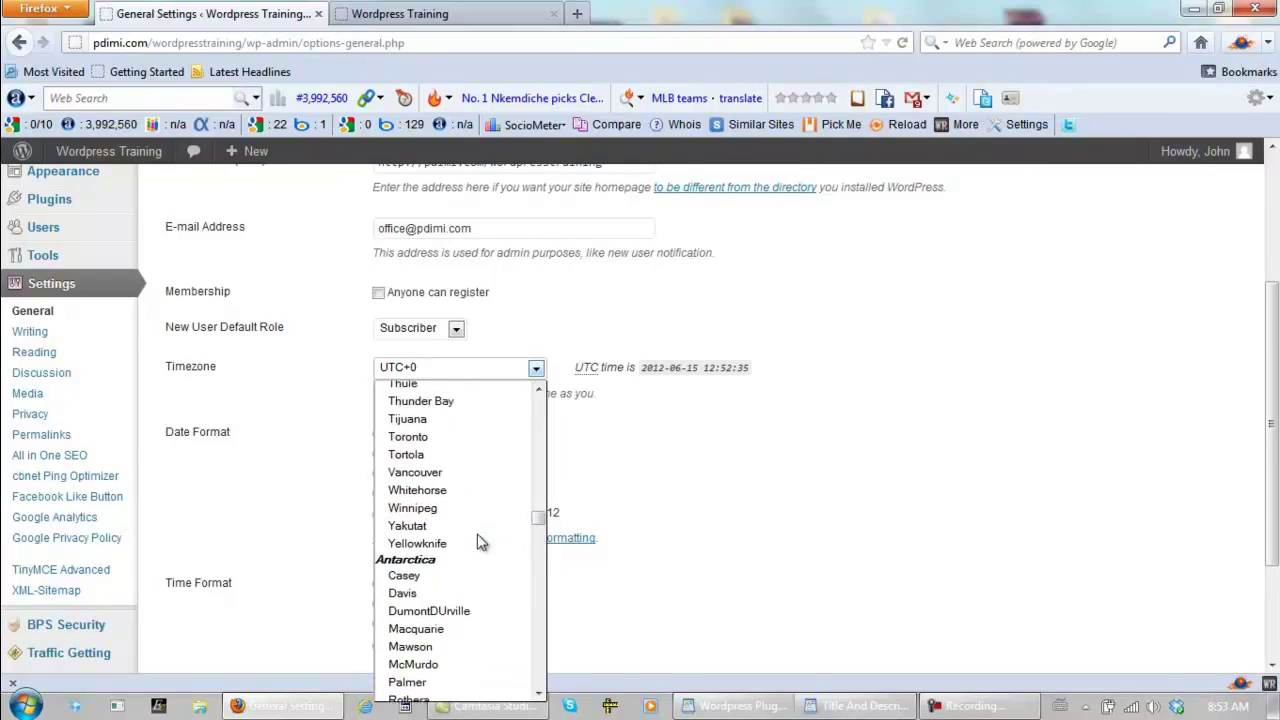
{"action": "scroll", "coordinate": [478, 541], "scroll_direction": "up", "scroll_amount": 1}
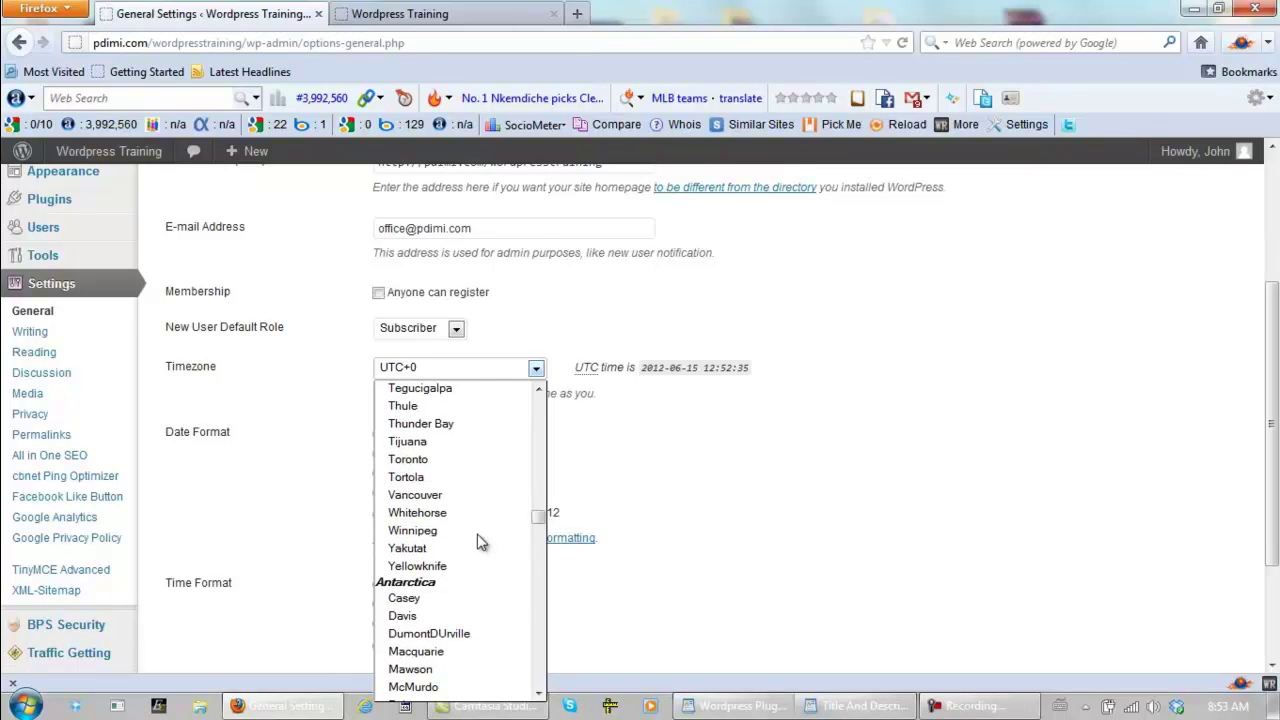
{"action": "left_click", "coordinate": [420, 462]}
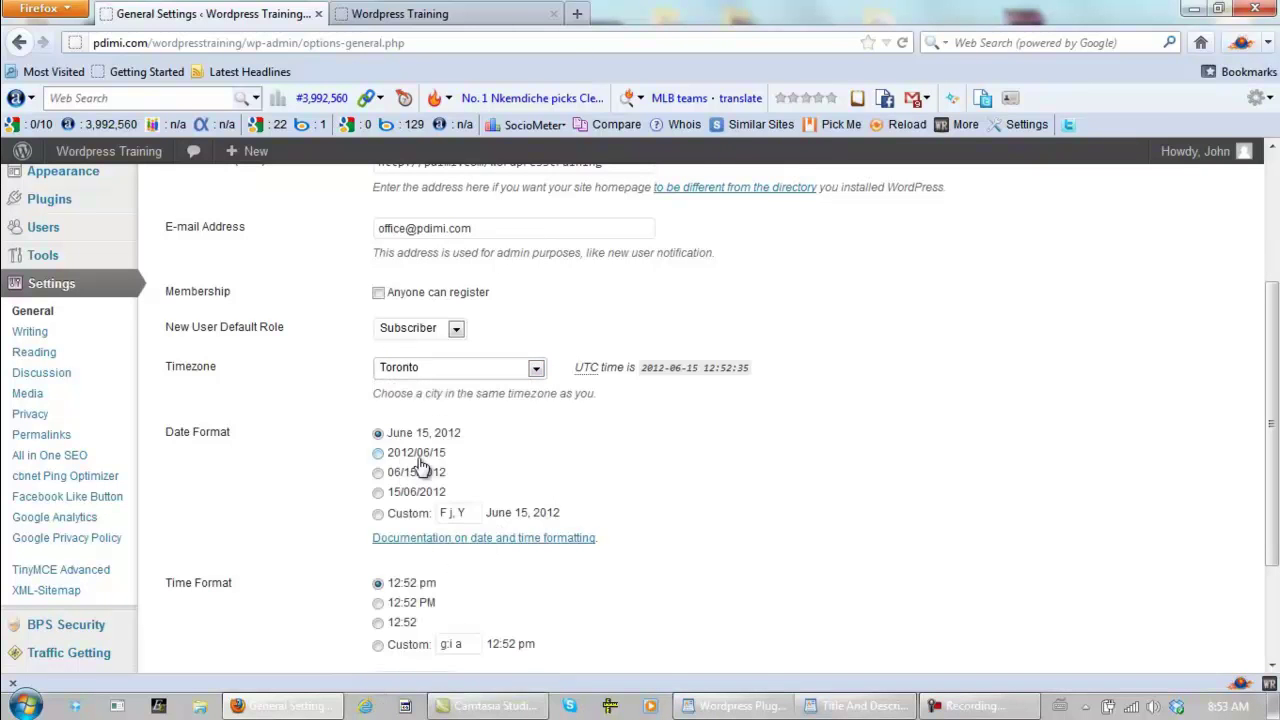
Set the date format to 2012/06/15 and the time format to 12:52 PM, and save the General Settings
{"action": "left_click", "coordinate": [378, 453]}
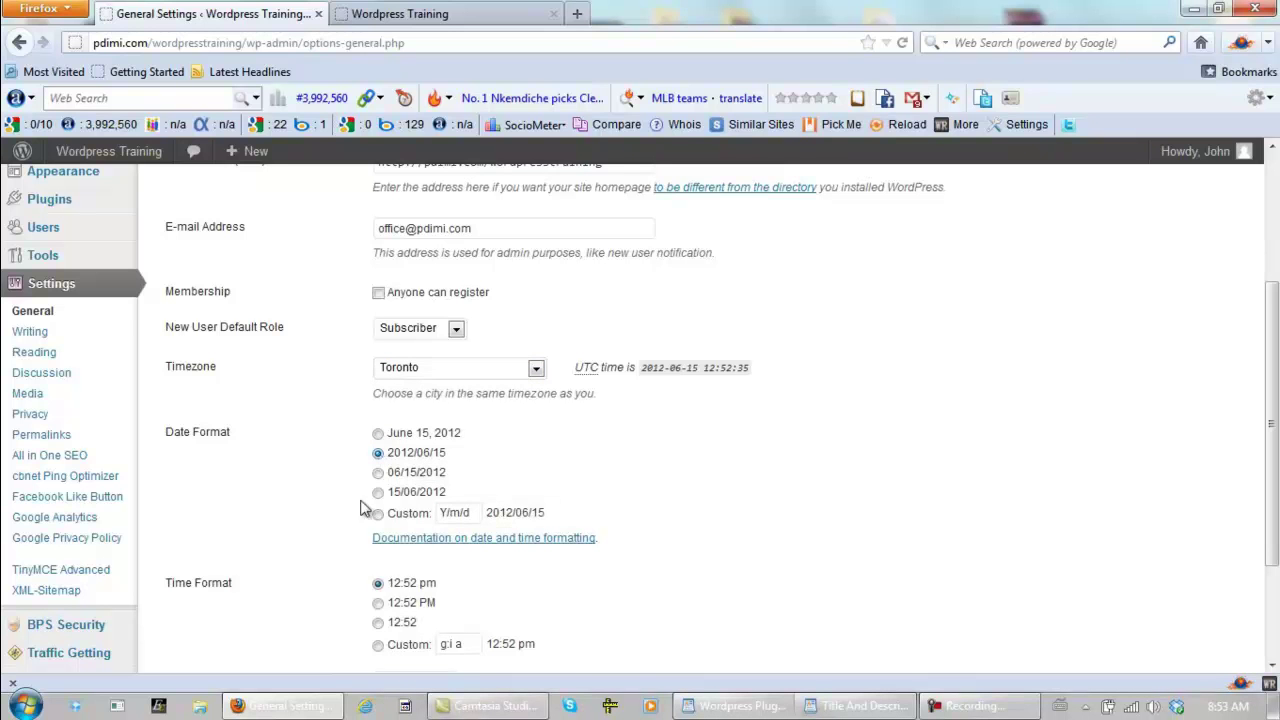
{"action": "left_click", "coordinate": [378, 603]}
{"action": "scroll", "coordinate": [724, 528], "scroll_direction": "down", "scroll_amount": 1}
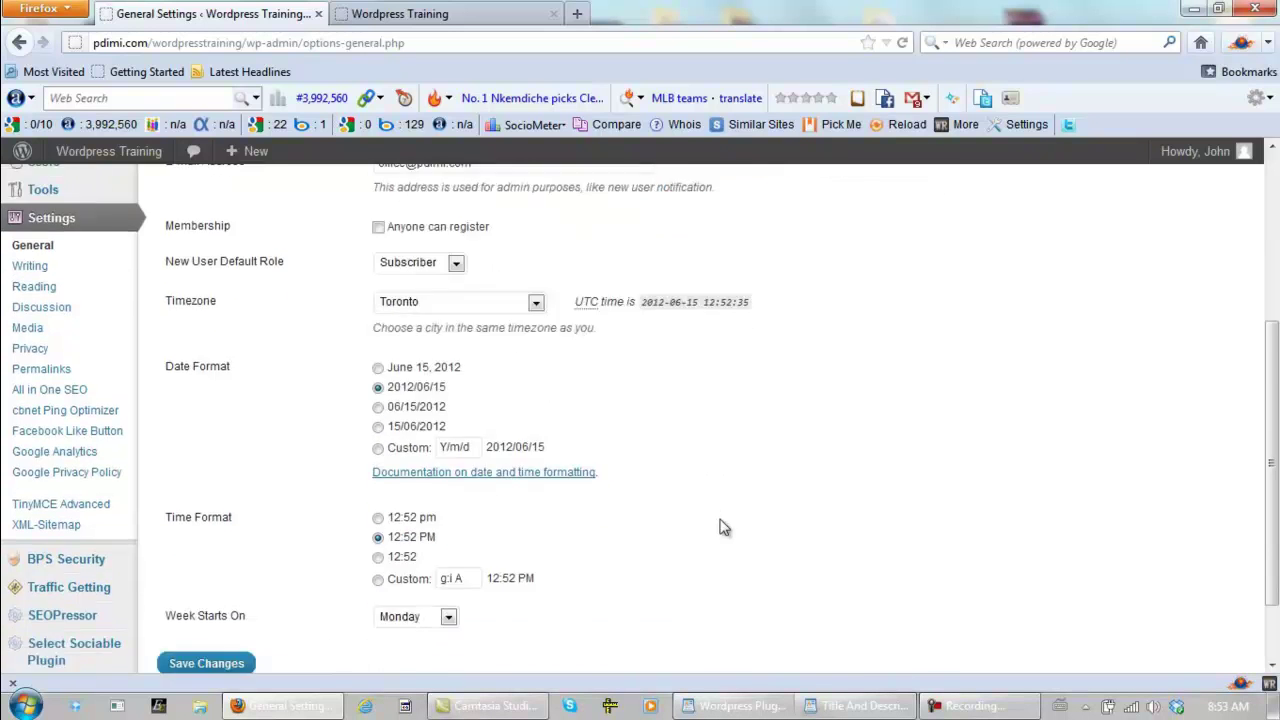
{"action": "scroll", "coordinate": [712, 524], "scroll_direction": "down", "scroll_amount": 2}
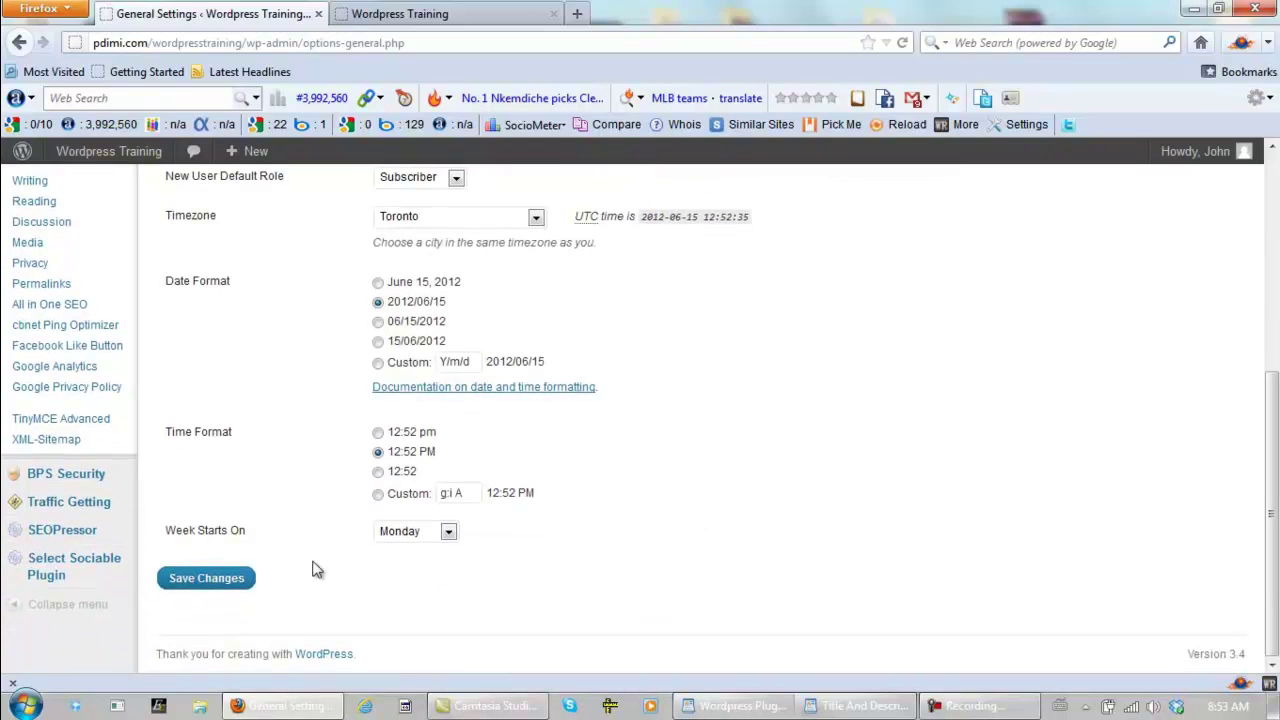
{"action": "left_click", "coordinate": [219, 583]}
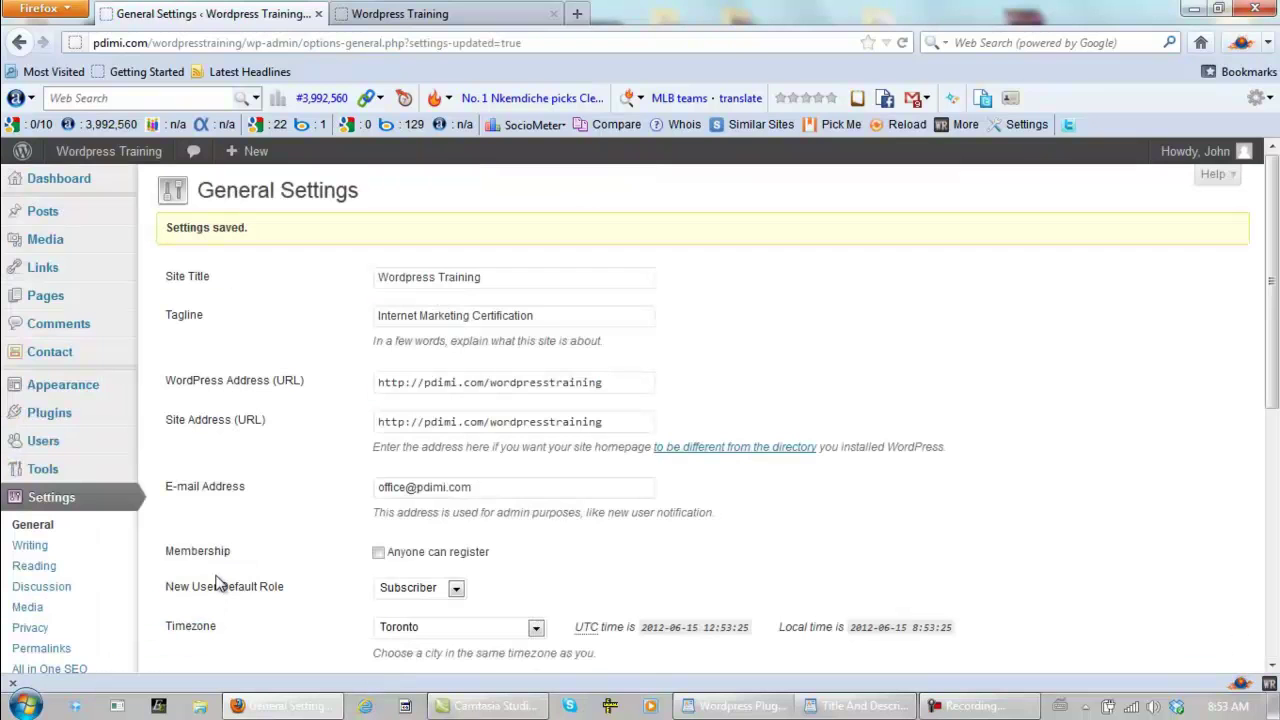
Open the Writing Settings and look through the formatting, post-via-email, remote publishing and update services options
{"action": "left_click", "coordinate": [28, 547]}
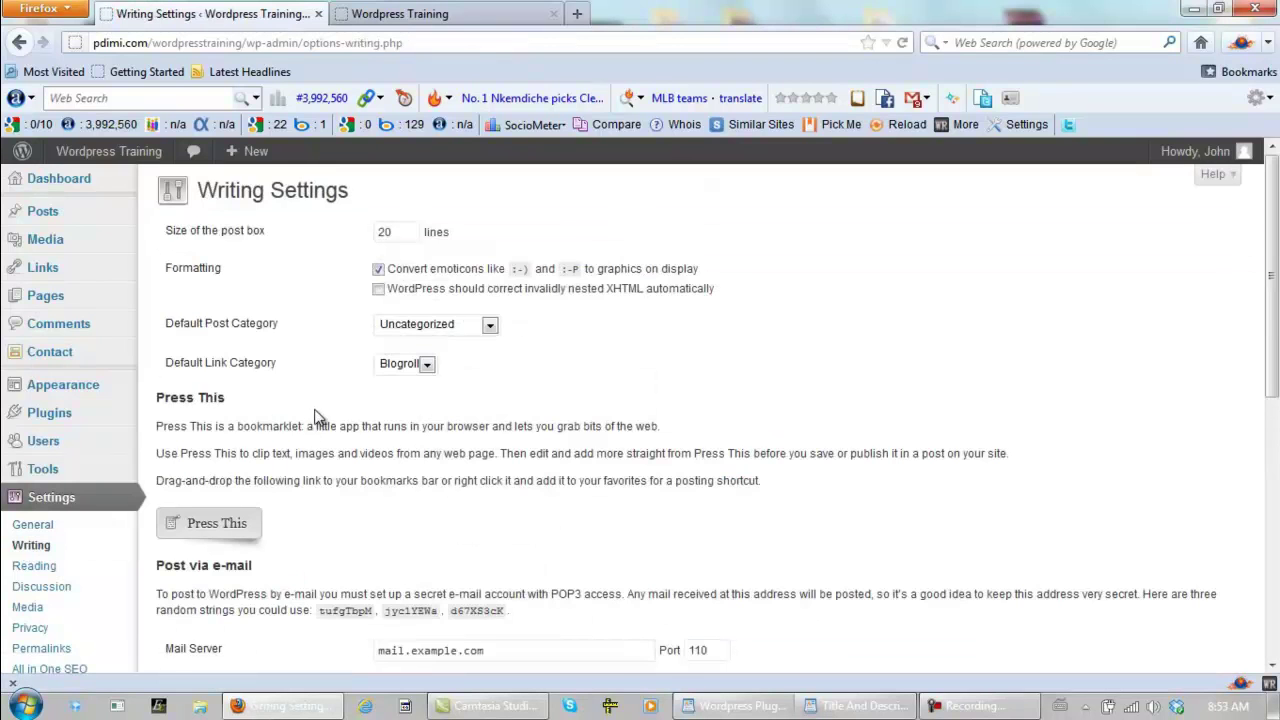
{"action": "scroll", "coordinate": [316, 420], "scroll_direction": "down", "scroll_amount": 5}
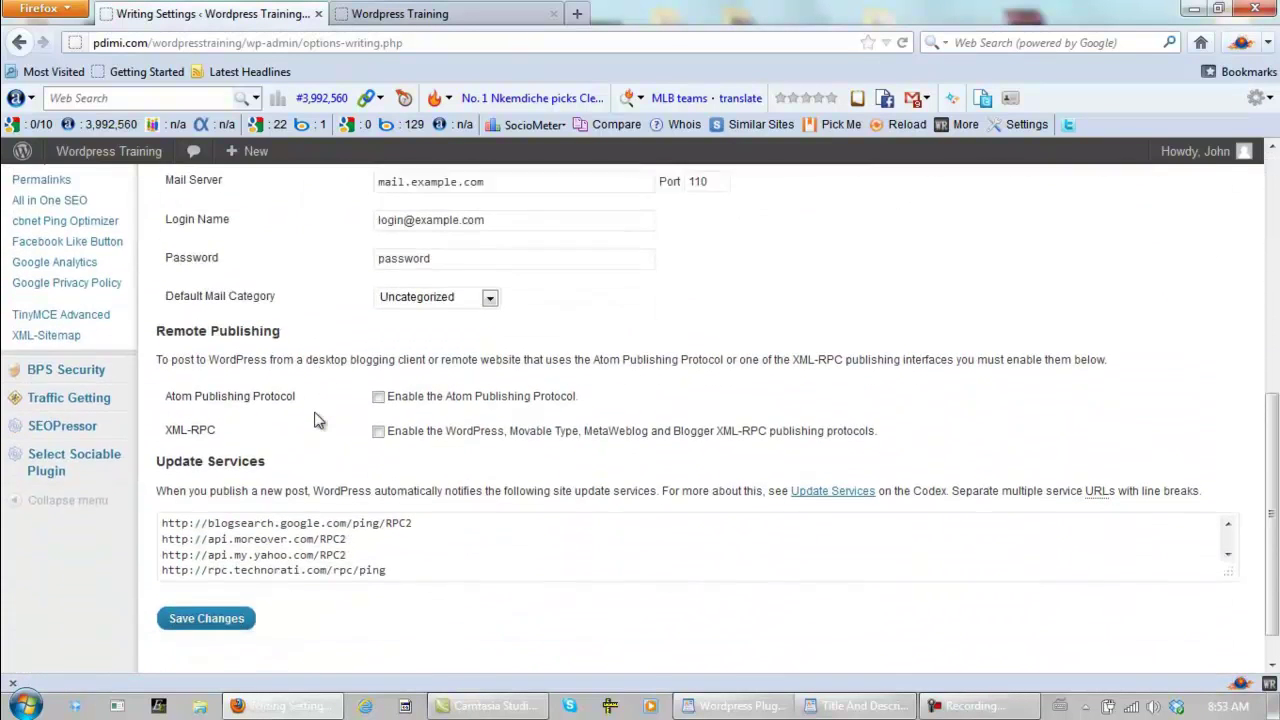
{"action": "scroll", "coordinate": [316, 420], "scroll_direction": "up", "scroll_amount": 5}
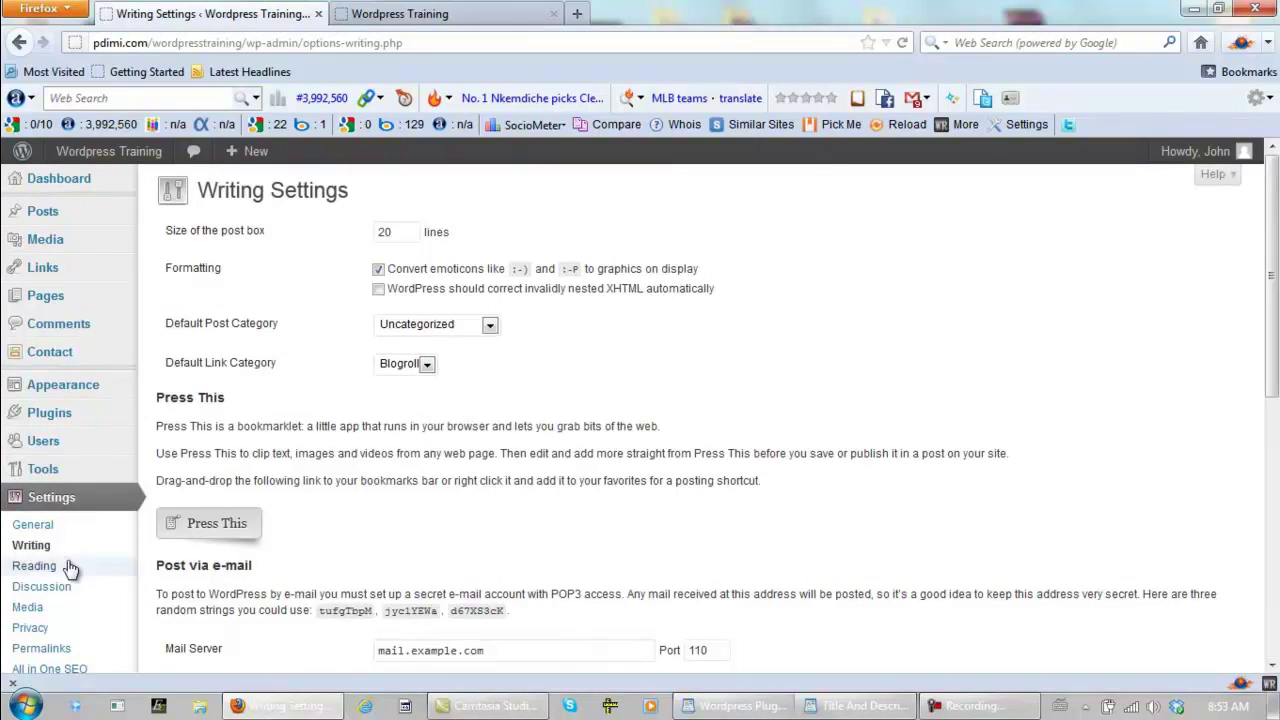
In Reading Settings, limit blog pages to 3 posts and syndication feeds to the 3 most recent items
{"action": "left_click", "coordinate": [33, 567]}
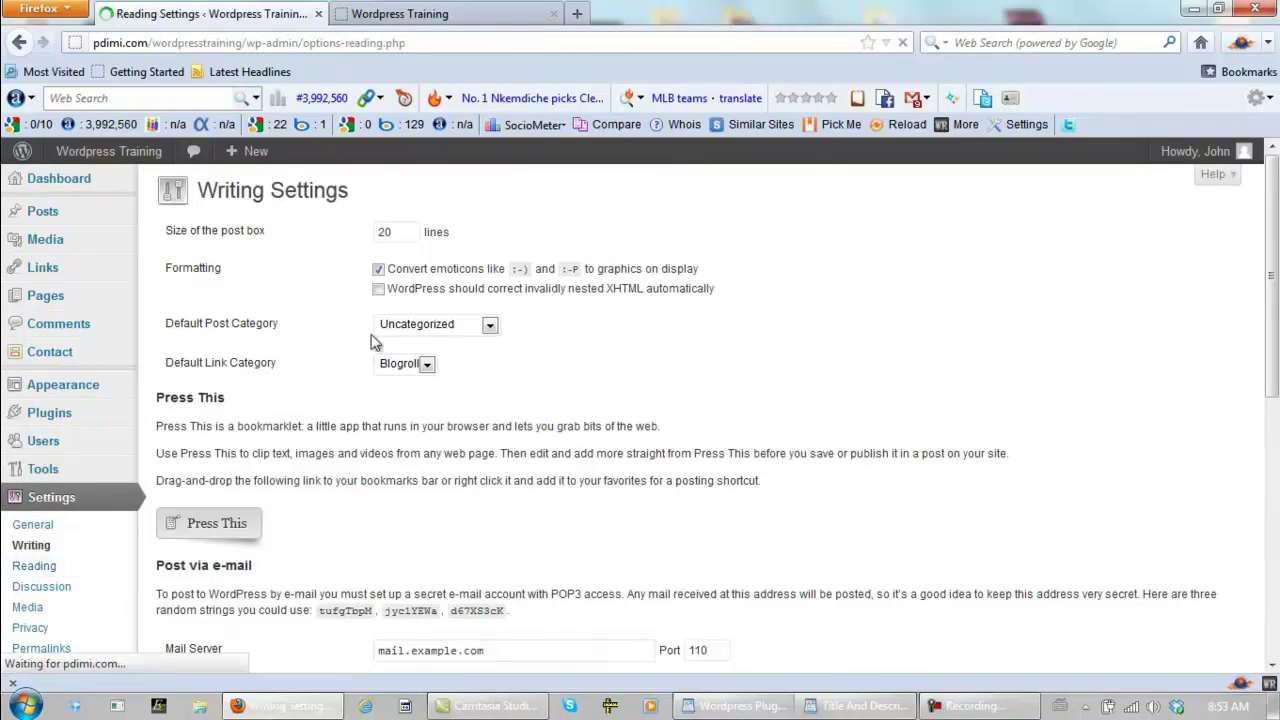
{"action": "mouse_move", "coordinate": [390, 378]}
{"action": "left_mouse_down"}
{"action": "mouse_move", "coordinate": [368, 390]}
{"action": "mouse_move", "coordinate": [386, 374]}
{"action": "left_mouse_up"}
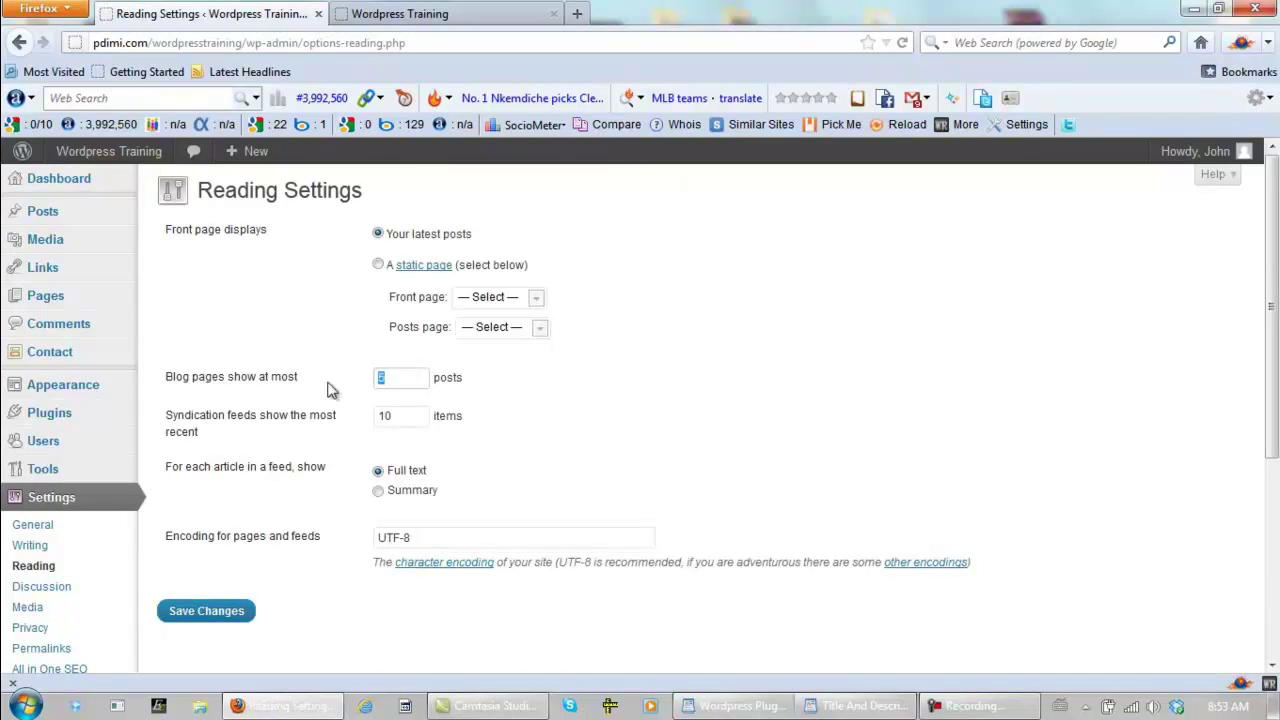
{"action": "type", "text": "3"}
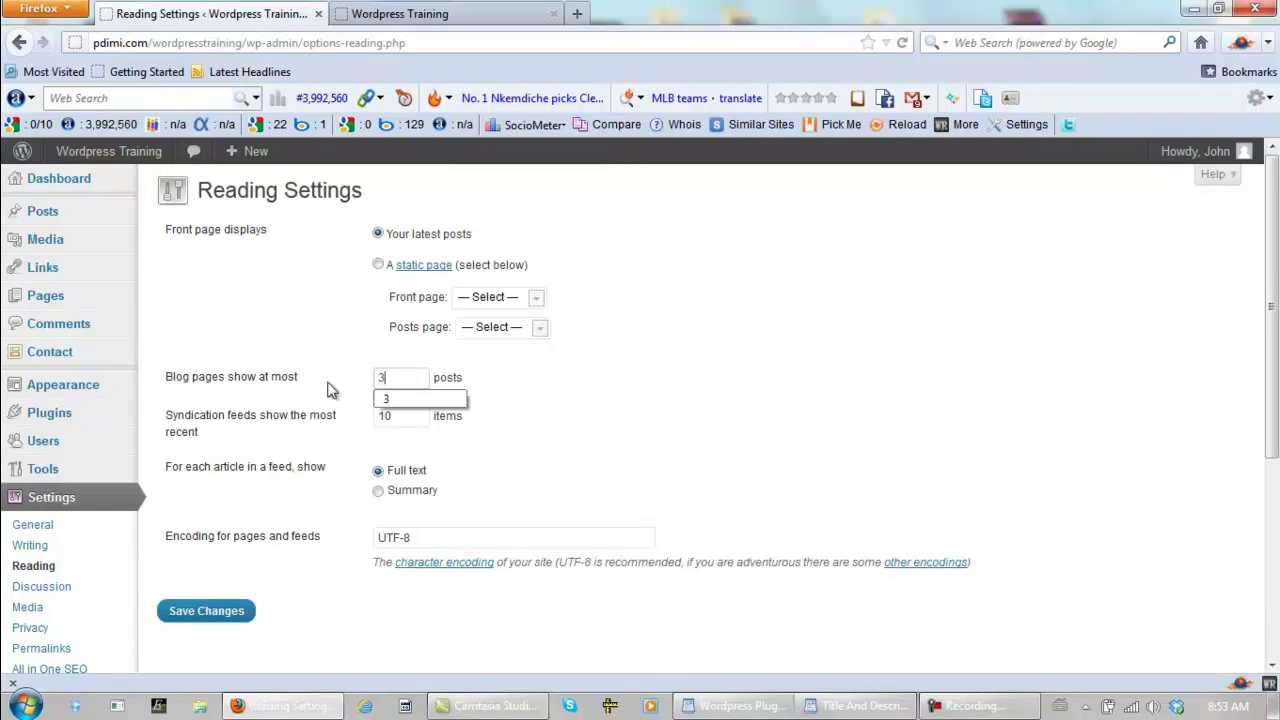
{"action": "key", "text": "Escape"}
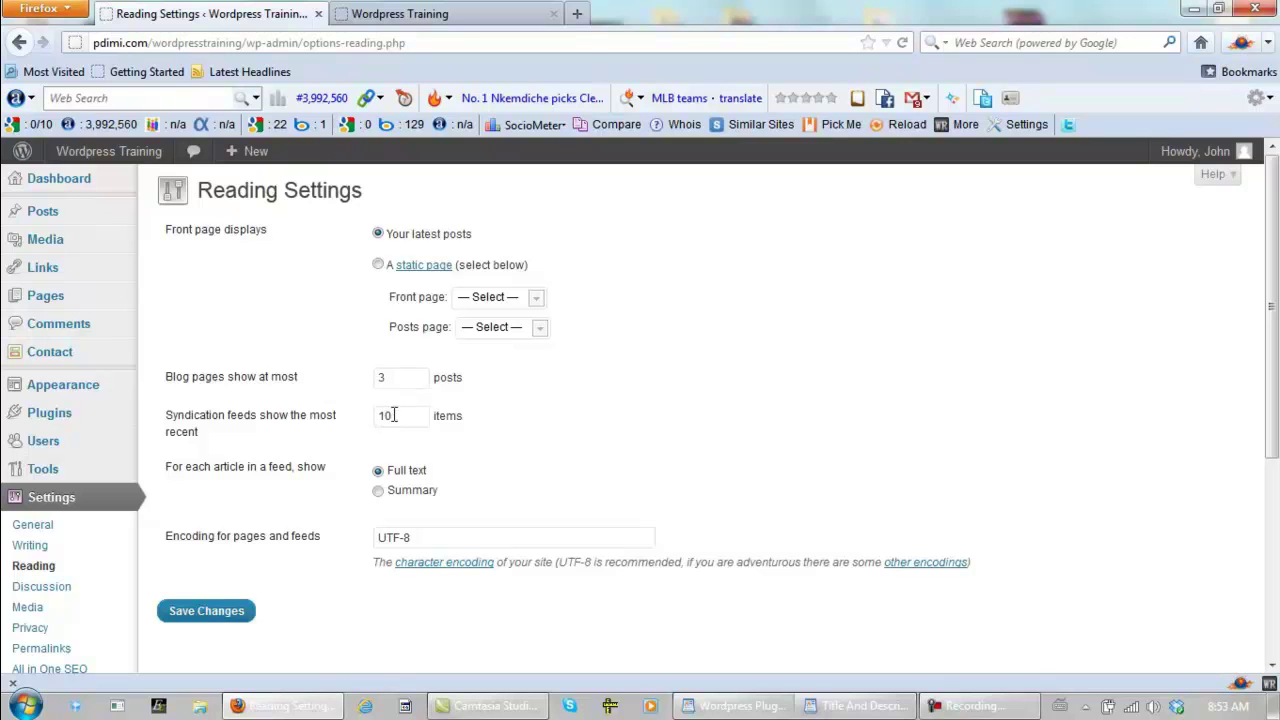
{"action": "left_click_drag", "start_coordinate": [394, 415], "coordinate": [351, 414]}
{"action": "type", "text": "3"}
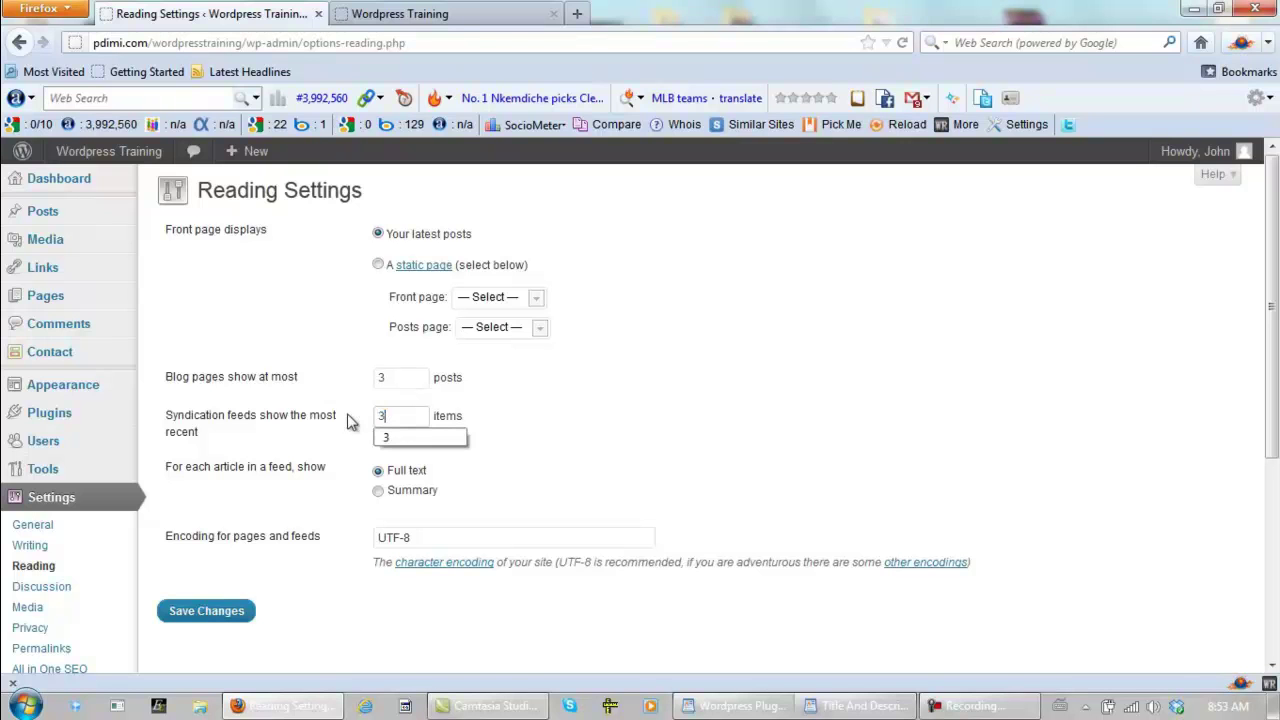
{"action": "key", "text": "Escape"}
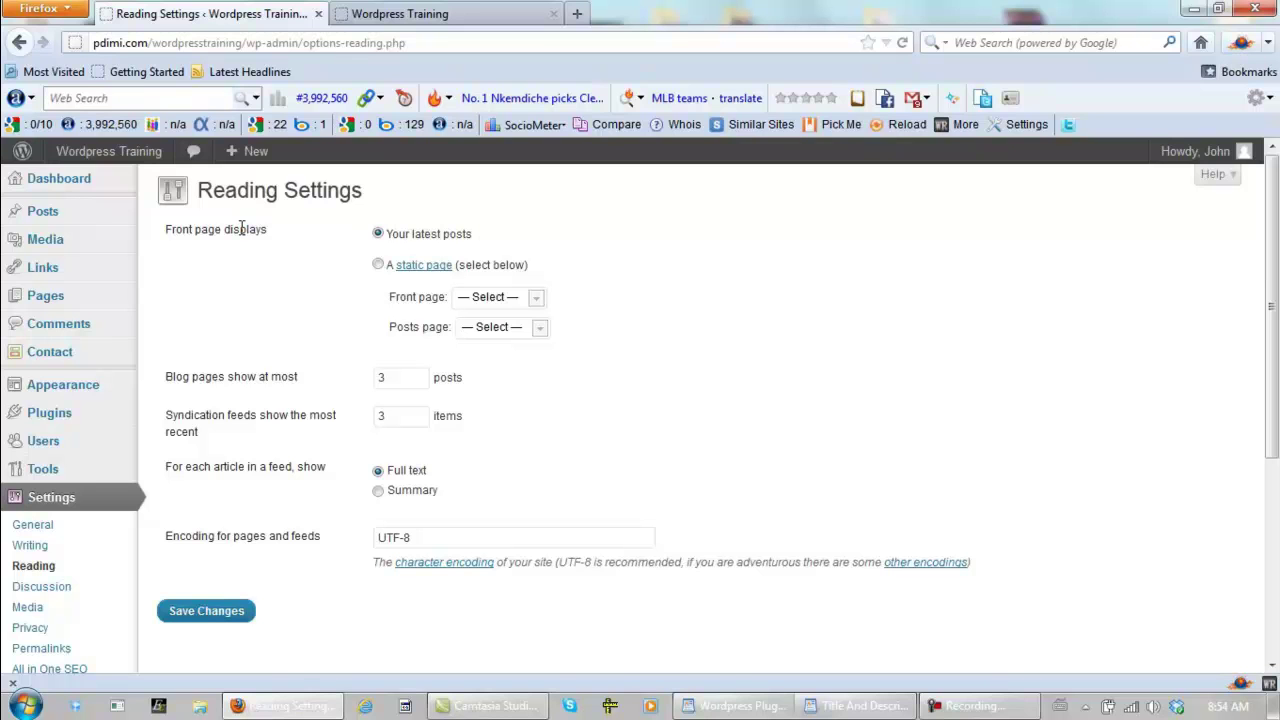
Have the front page display the latest posts and save the Reading Settings
{"action": "left_click", "coordinate": [379, 266]}
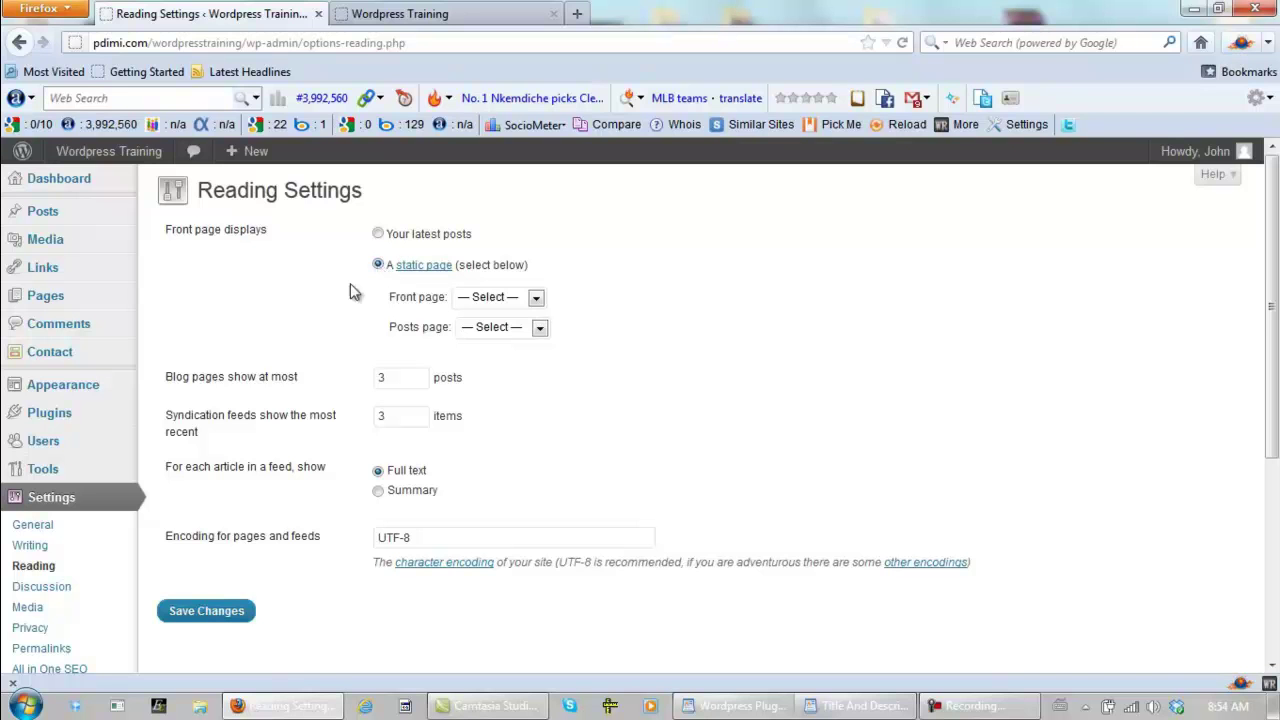
{"action": "left_click", "coordinate": [379, 234]}
{"action": "left_click", "coordinate": [226, 614]}
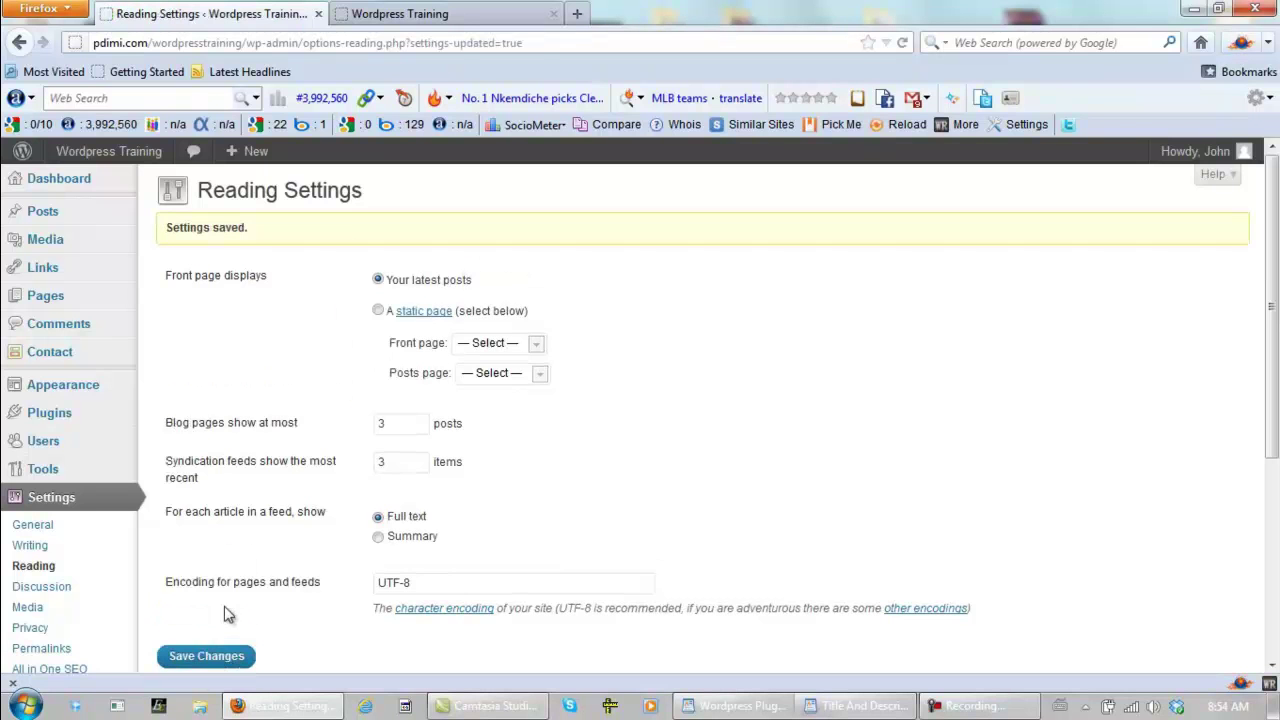
Open the Privacy Settings and check that Site Visibility allows search engines to index the site
{"action": "scroll", "coordinate": [253, 483], "scroll_direction": "down", "scroll_amount": 2}
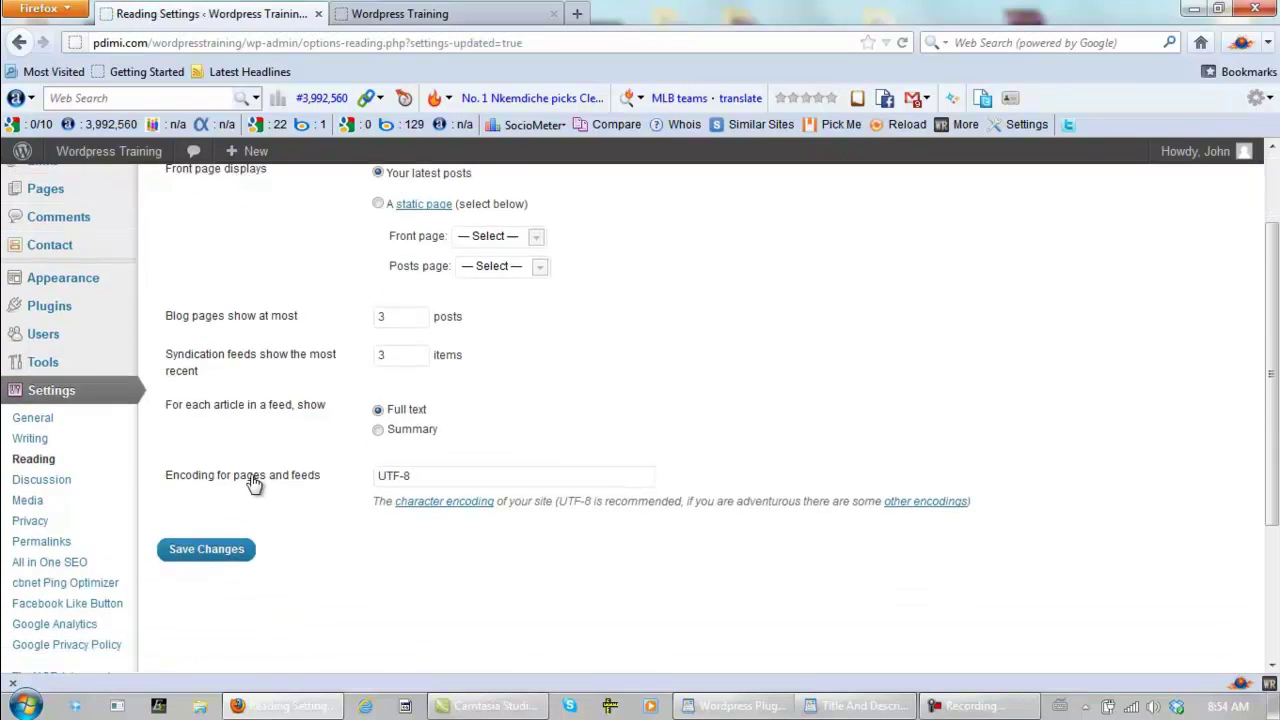
{"action": "left_click", "coordinate": [30, 522]}
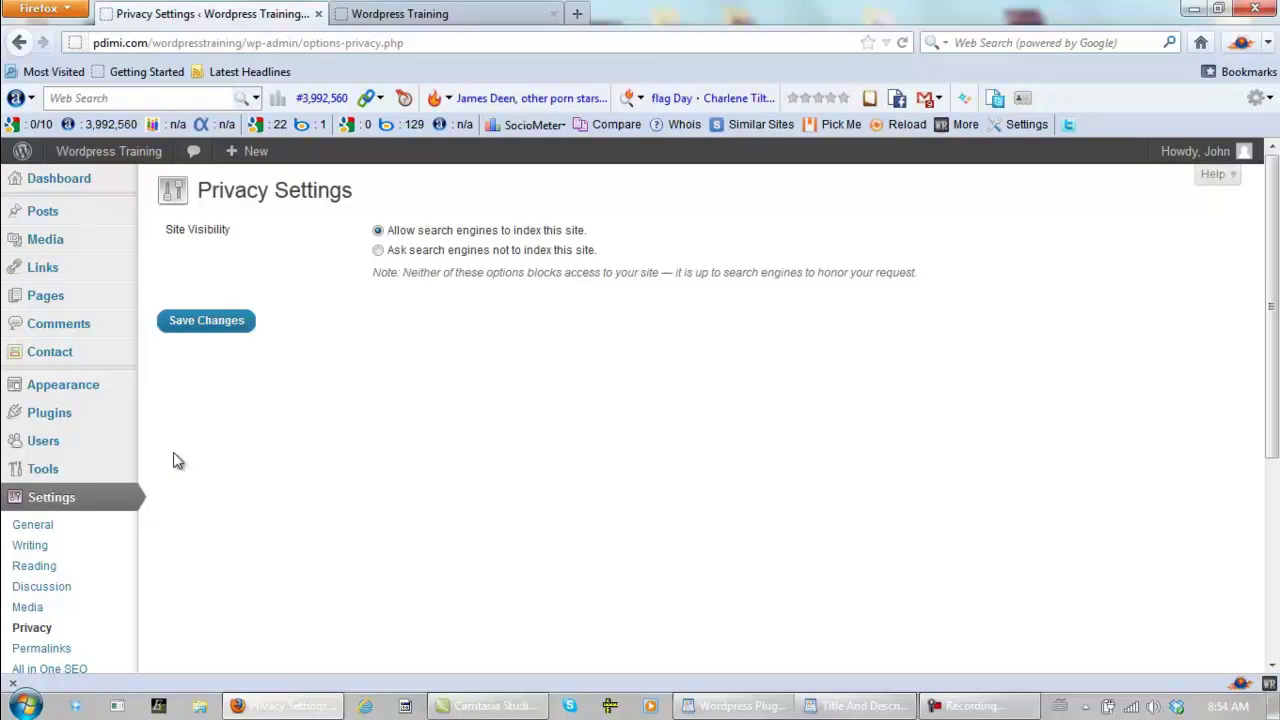
{"action": "left_click", "coordinate": [378, 251]}
{"action": "left_click", "coordinate": [378, 231]}
In the Permalink Settings, set the Custom Structure to /%year%/%postname%
{"action": "scroll", "coordinate": [325, 380], "scroll_direction": "down", "scroll_amount": 4}
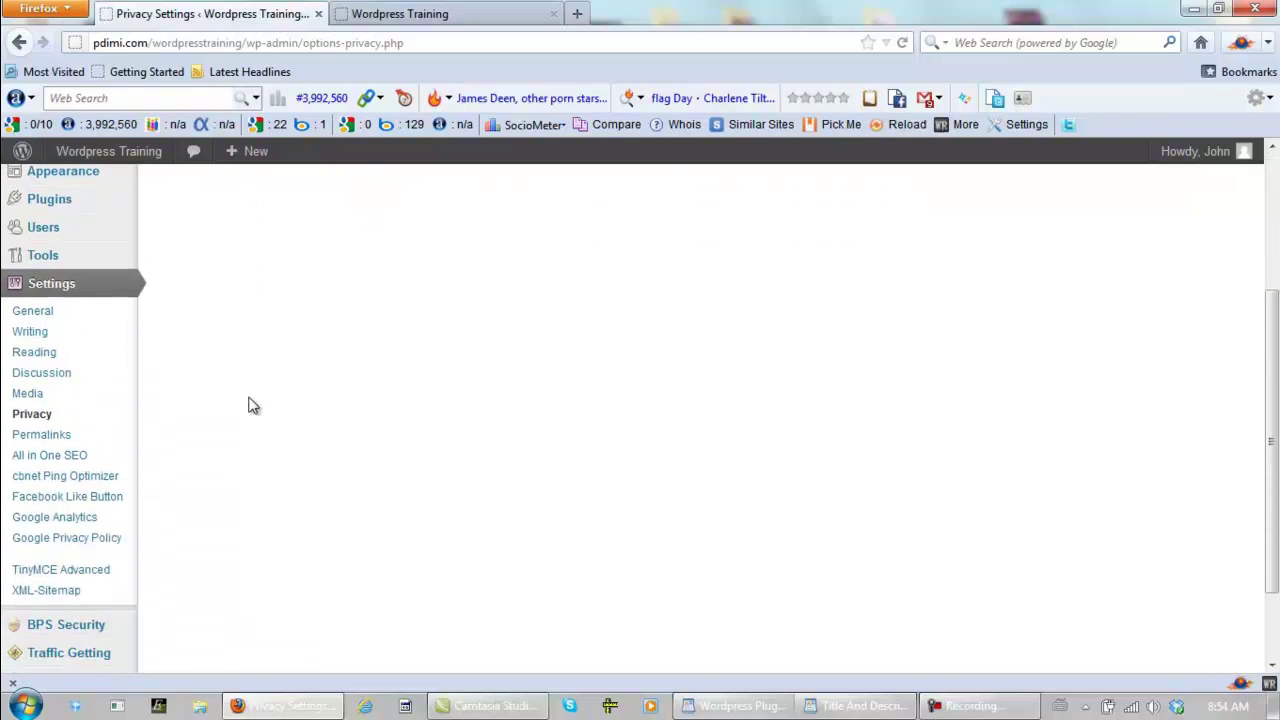
{"action": "left_click", "coordinate": [45, 437]}
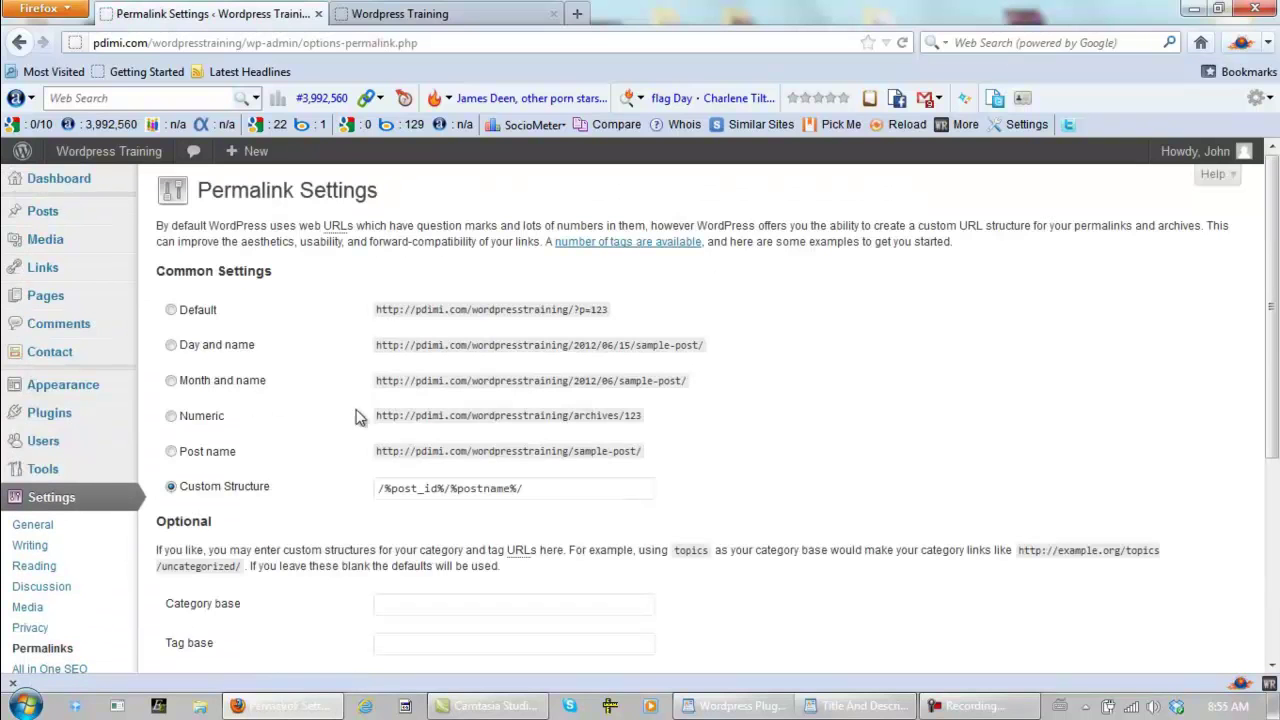
{"action": "left_click_drag", "start_coordinate": [537, 492], "coordinate": [313, 473]}
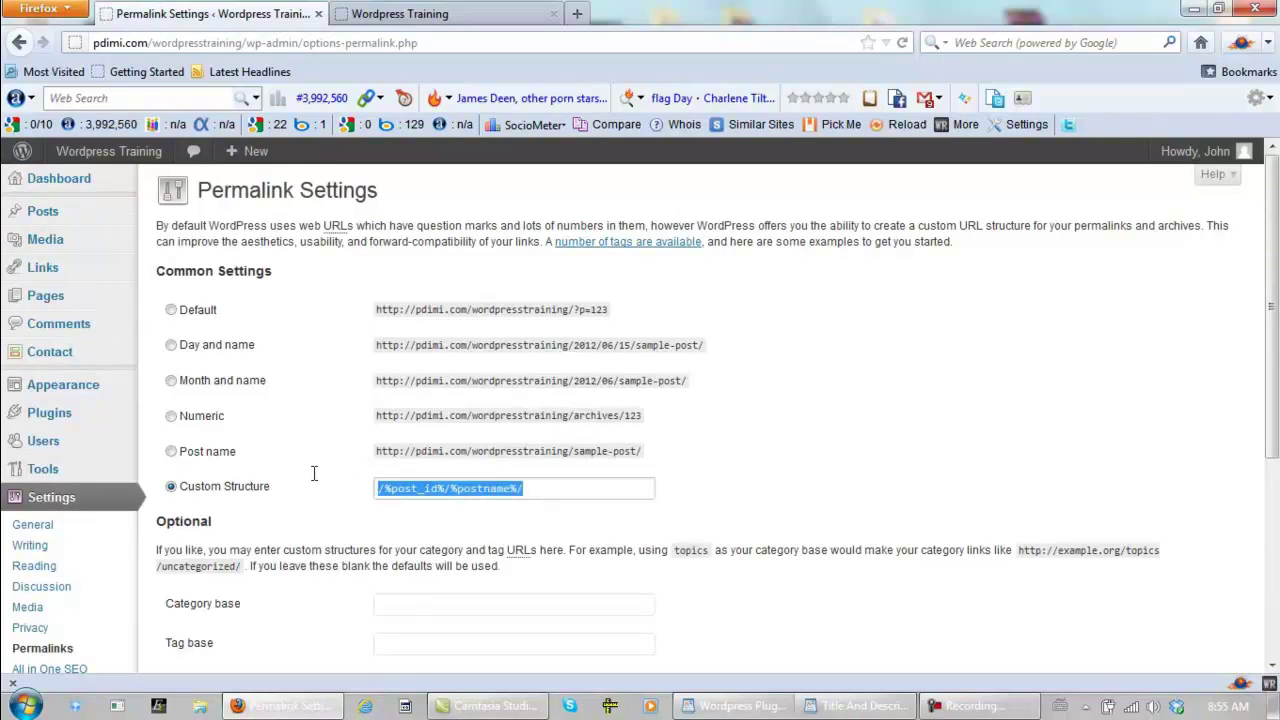
{"action": "type", "text": "/"}
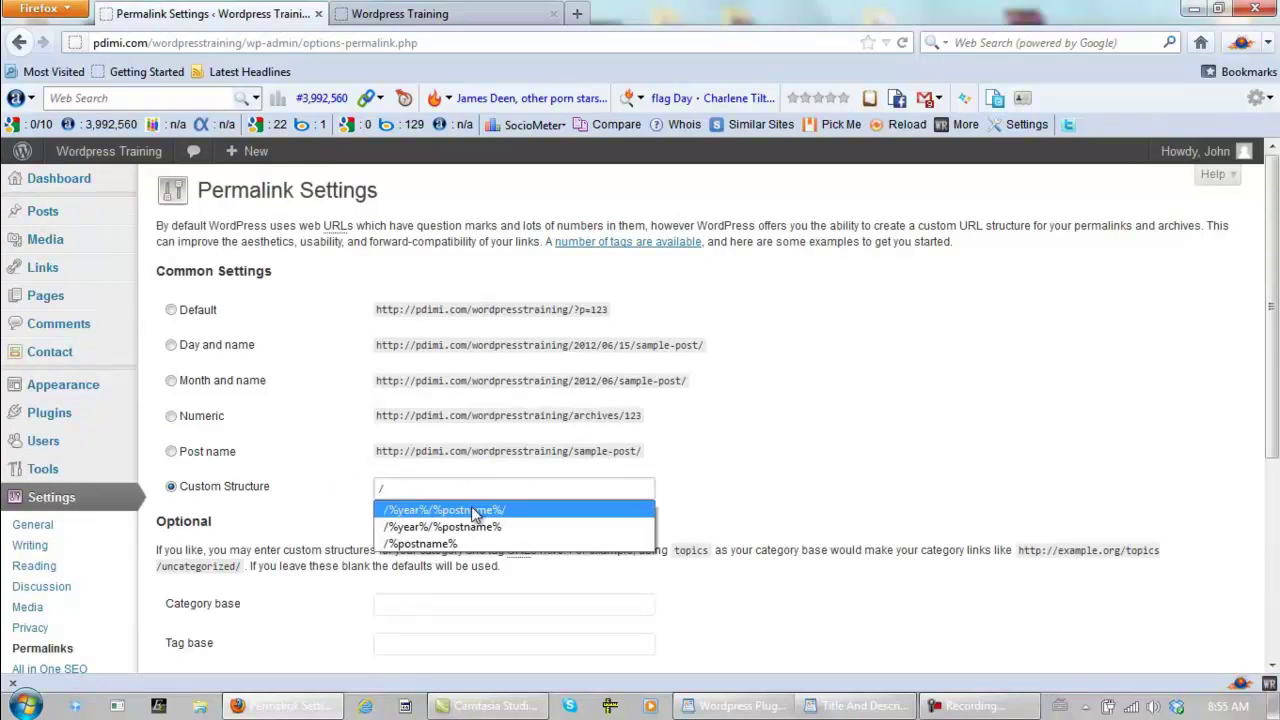
{"action": "left_click", "coordinate": [476, 531]}
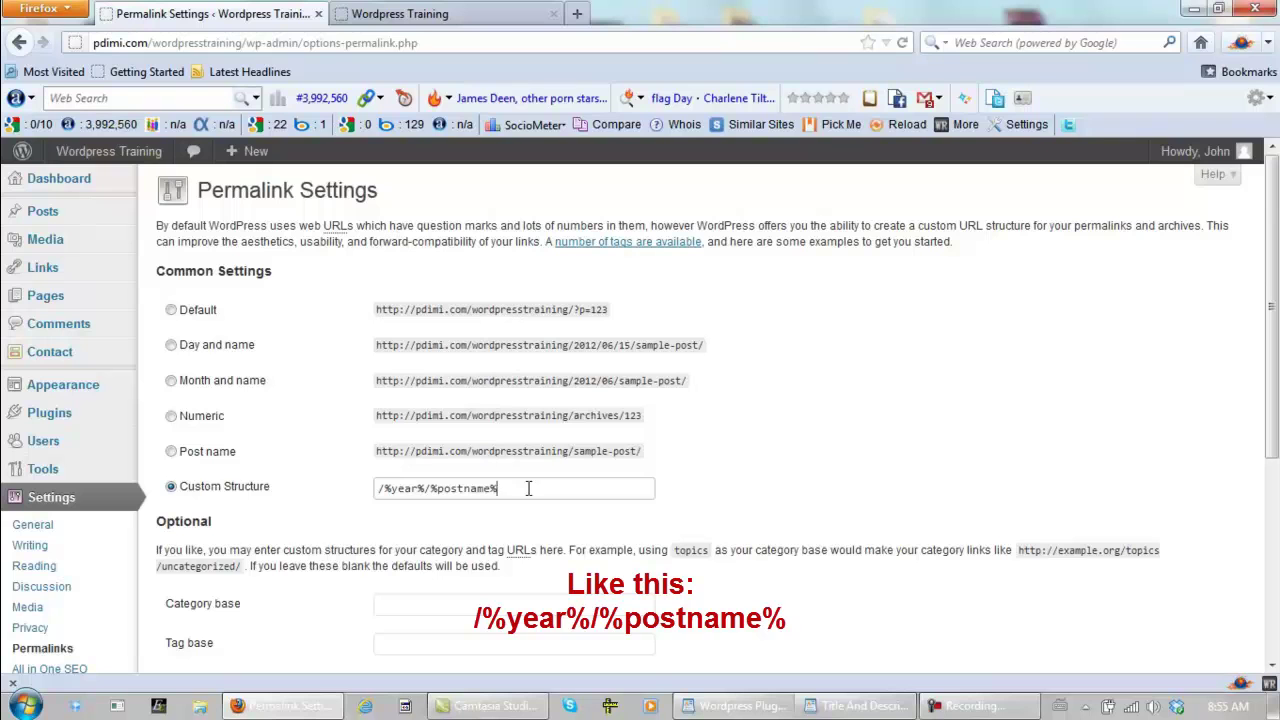
Shorten the custom permalink structure to /%year%/%postname and save the Permalink Settings
{"action": "left_click_drag", "start_coordinate": [528, 488], "coordinate": [320, 494]}
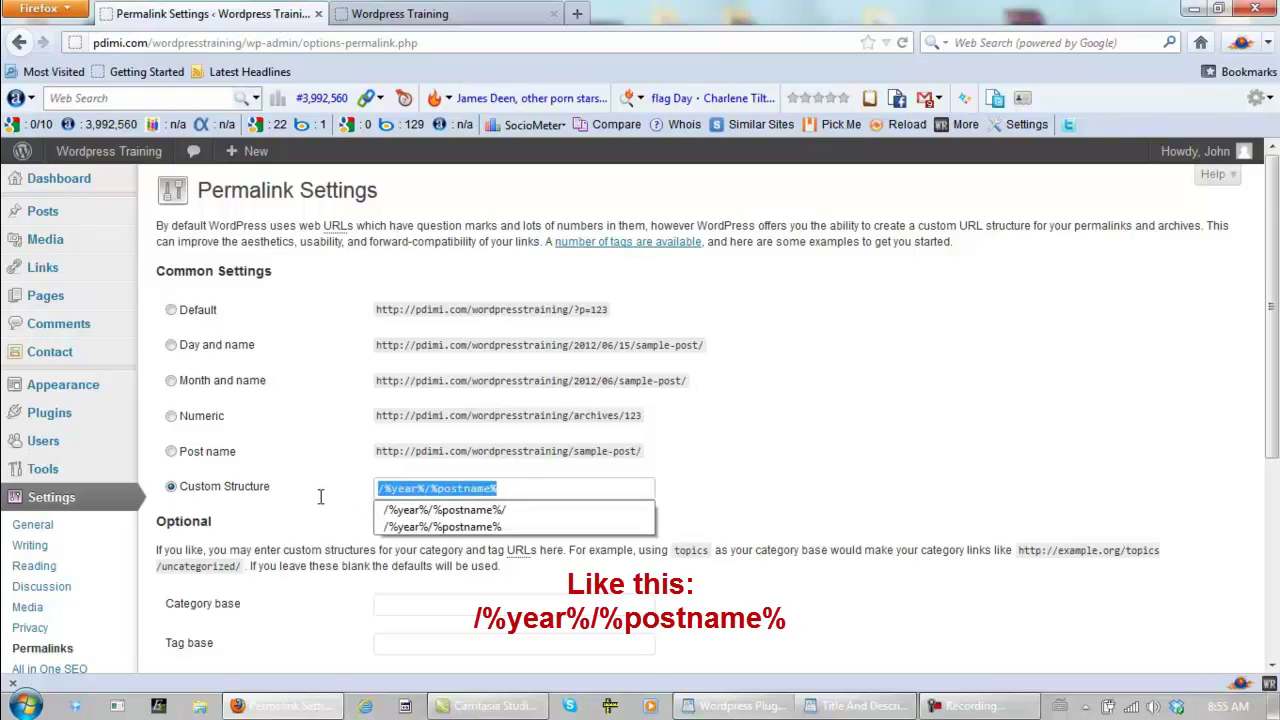
{"action": "left_click", "coordinate": [324, 500]}
{"action": "left_click", "coordinate": [544, 489]}
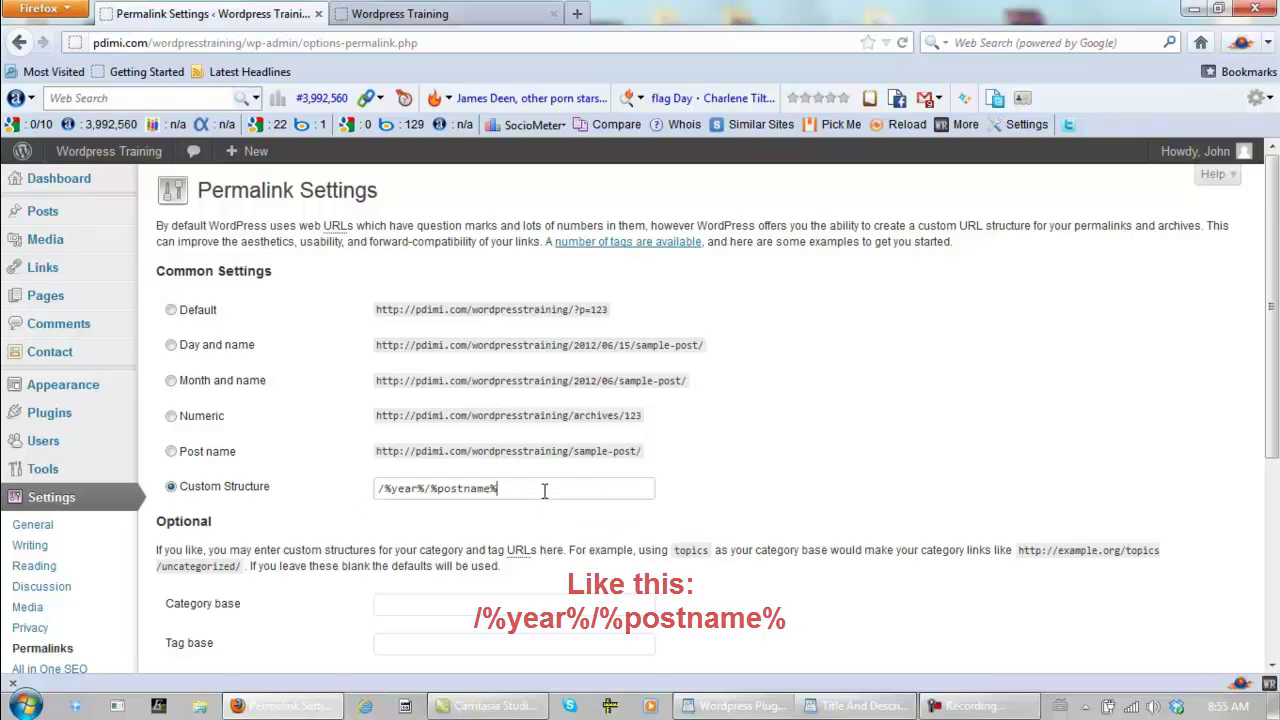
{"action": "left_click", "coordinate": [544, 489]}
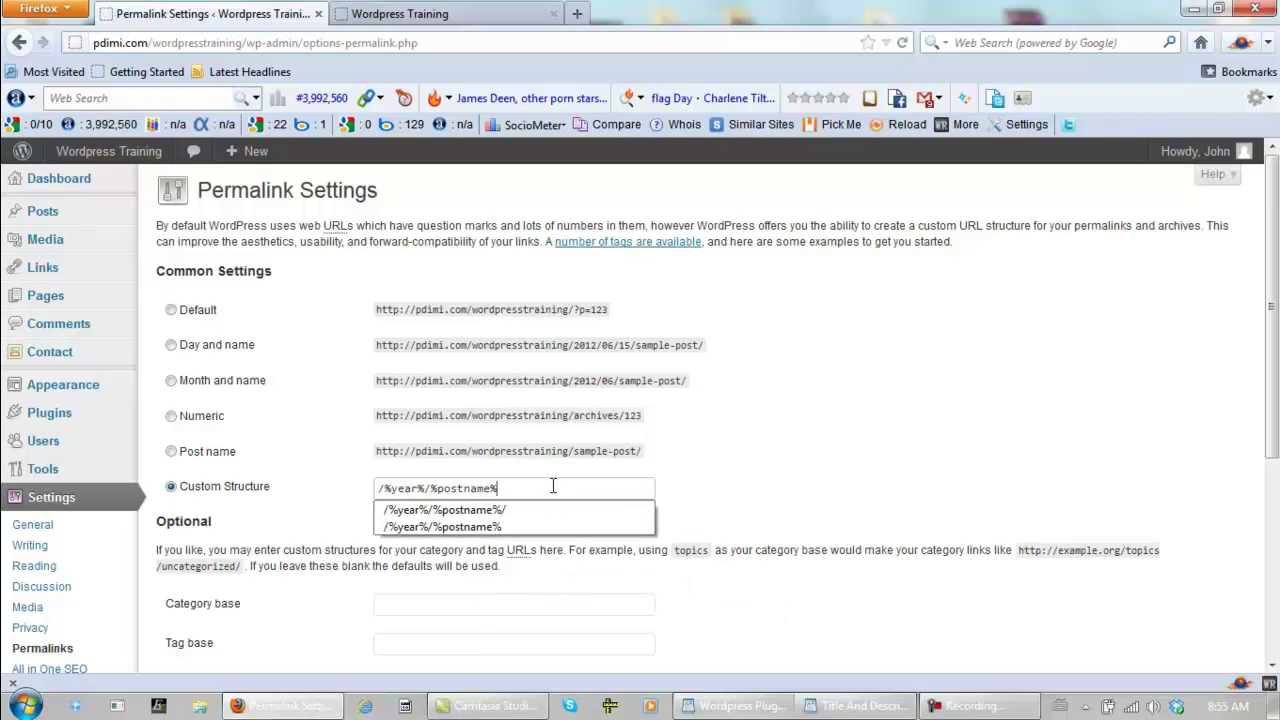
{"action": "key", "text": "BackSpace"}
{"action": "left_click", "coordinate": [752, 465]}
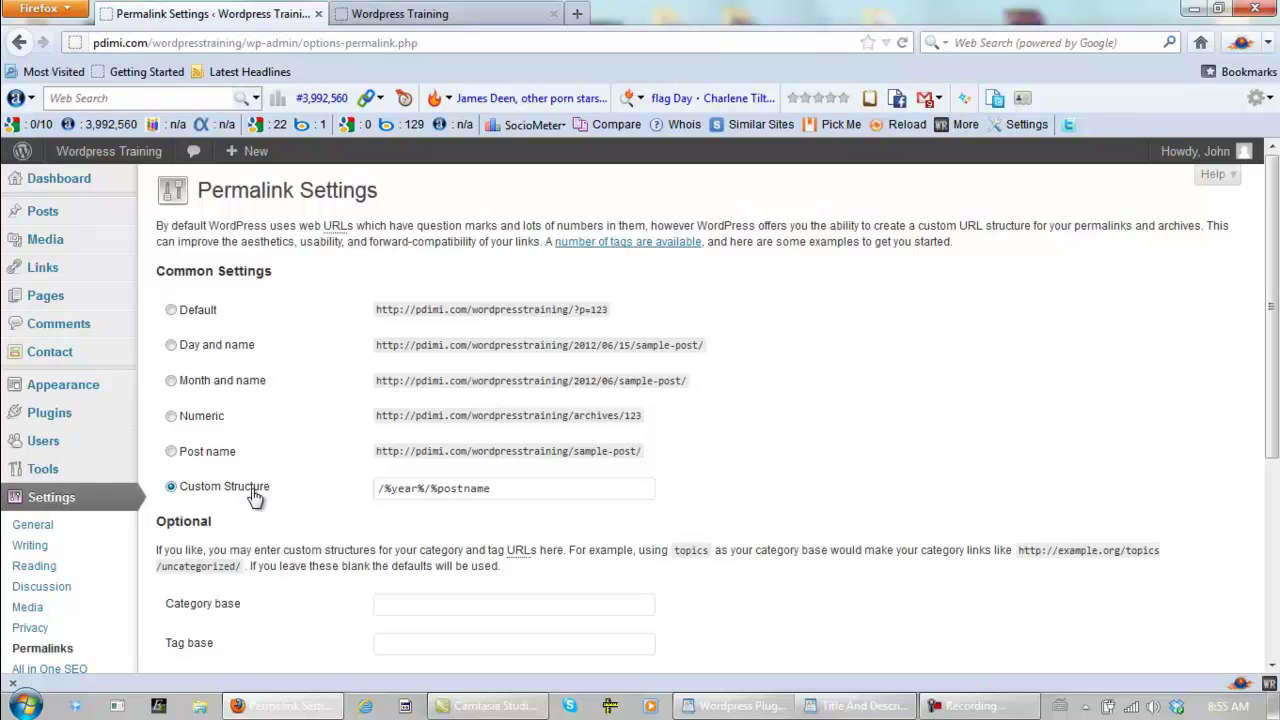
{"action": "scroll", "coordinate": [300, 493], "scroll_direction": "down", "scroll_amount": 5}
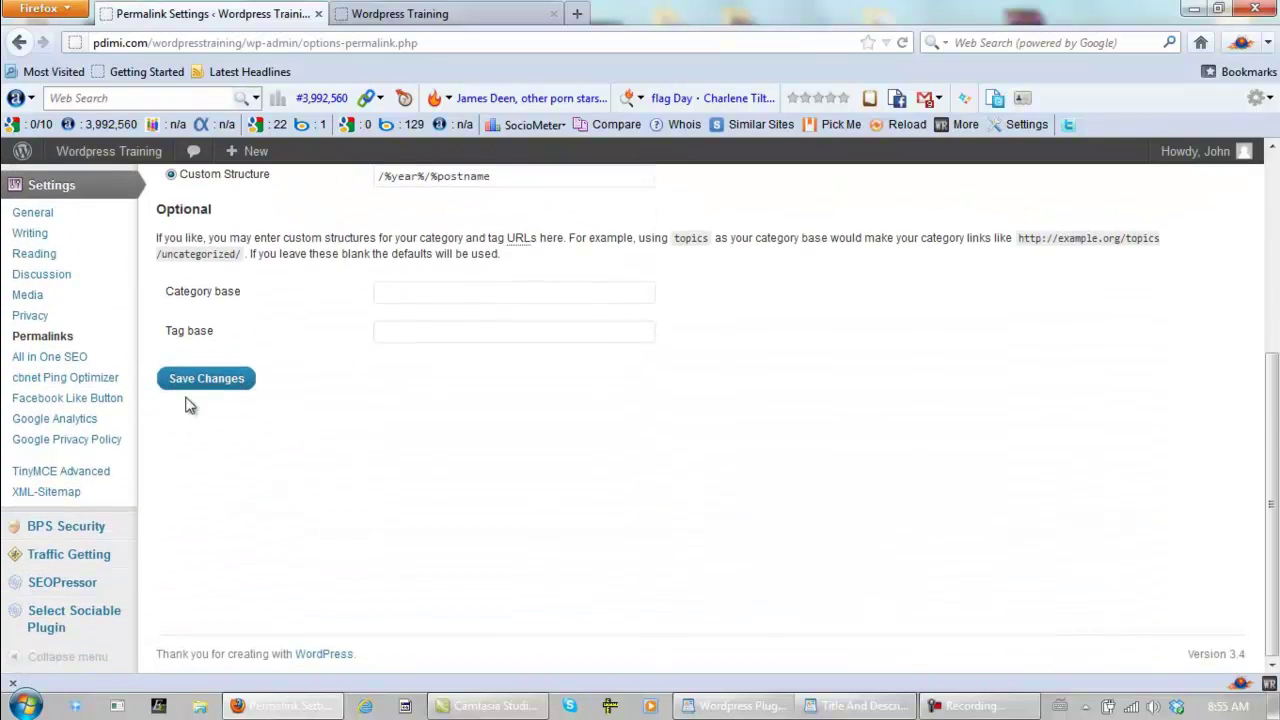
{"action": "left_click", "coordinate": [203, 383]}
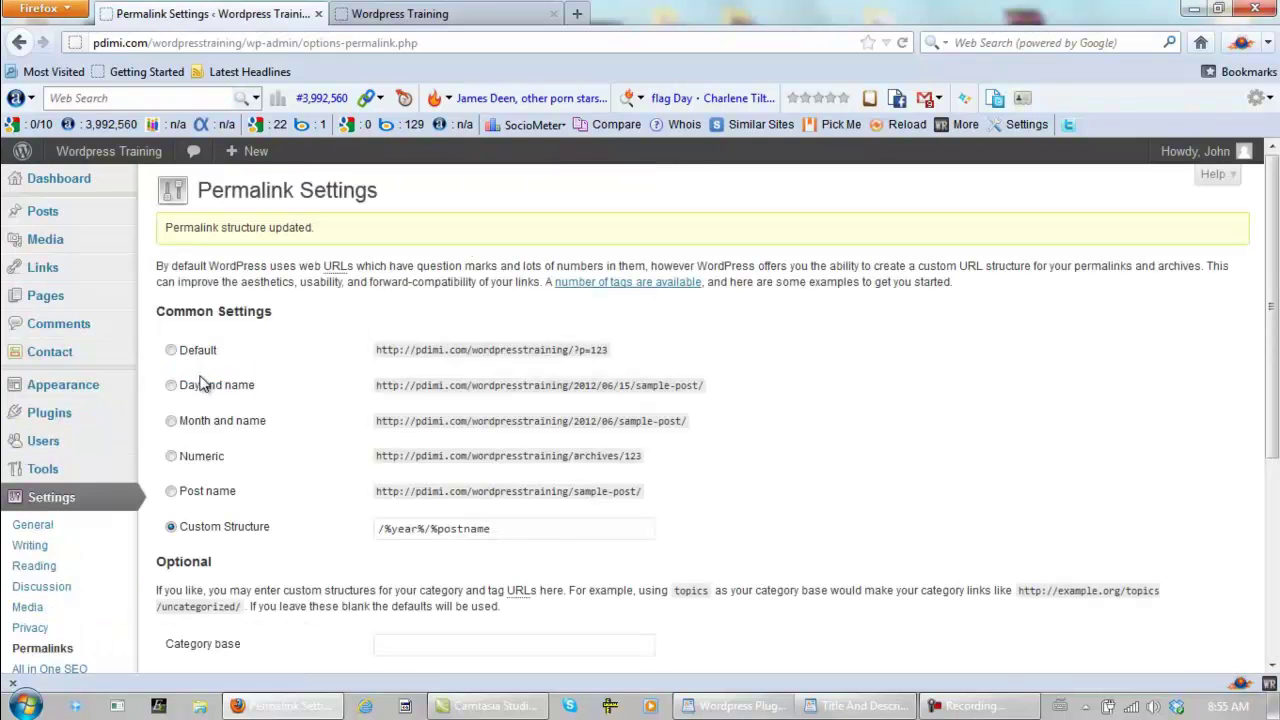
In cbnet Ping Optimizer, limit excessive pinging to at most 1 time within 45 minutes and save the settings
{"action": "scroll", "coordinate": [310, 385], "scroll_direction": "down", "scroll_amount": 4}
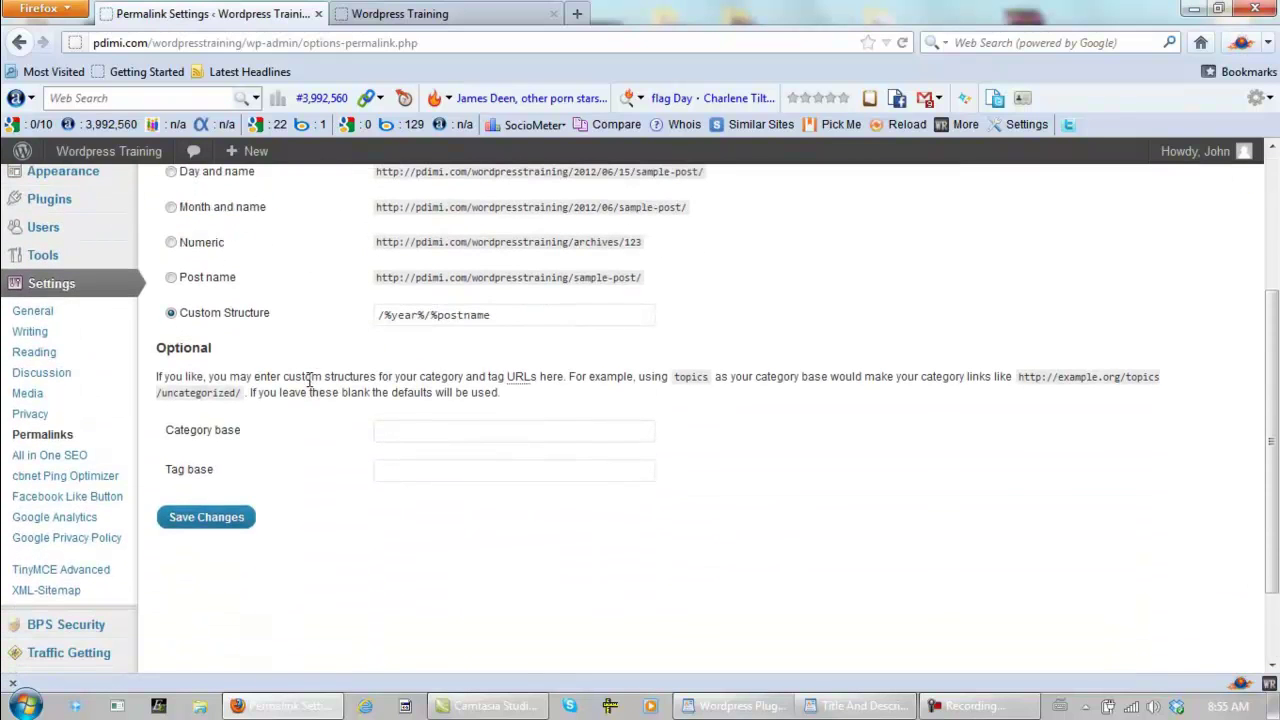
{"action": "left_click", "coordinate": [48, 478]}
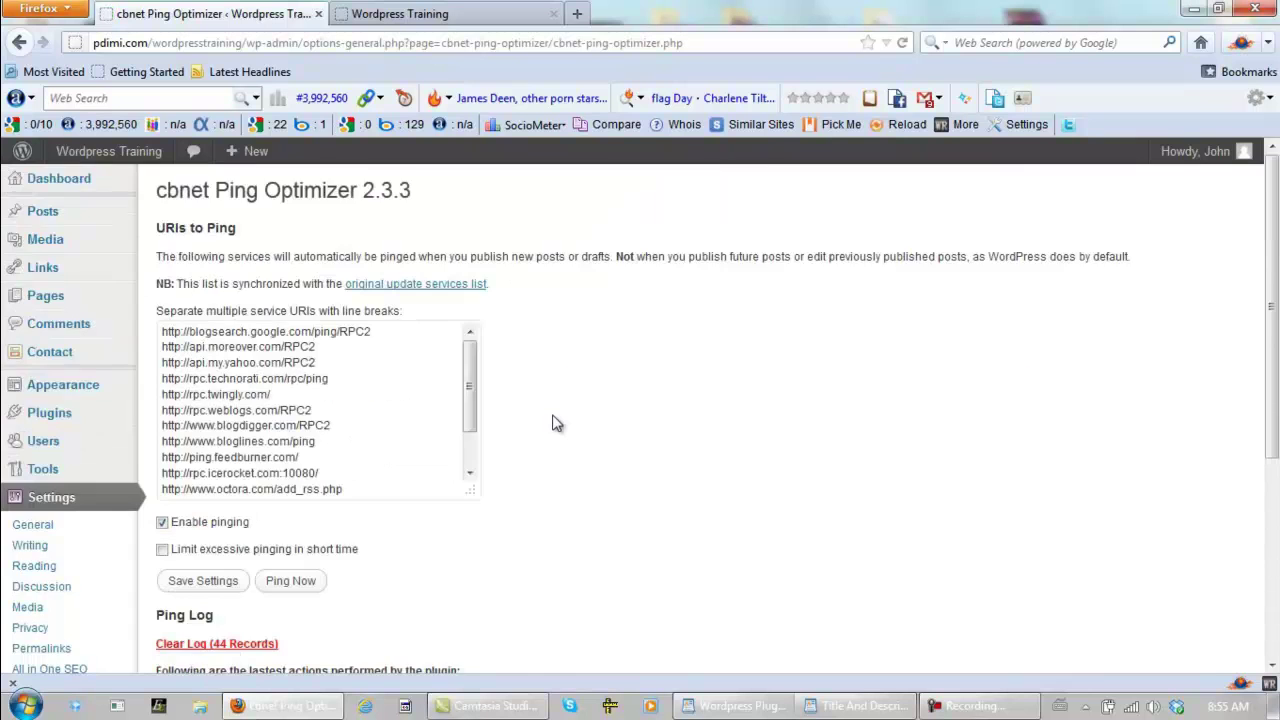
{"action": "scroll", "coordinate": [555, 423], "scroll_direction": "down", "scroll_amount": 4}
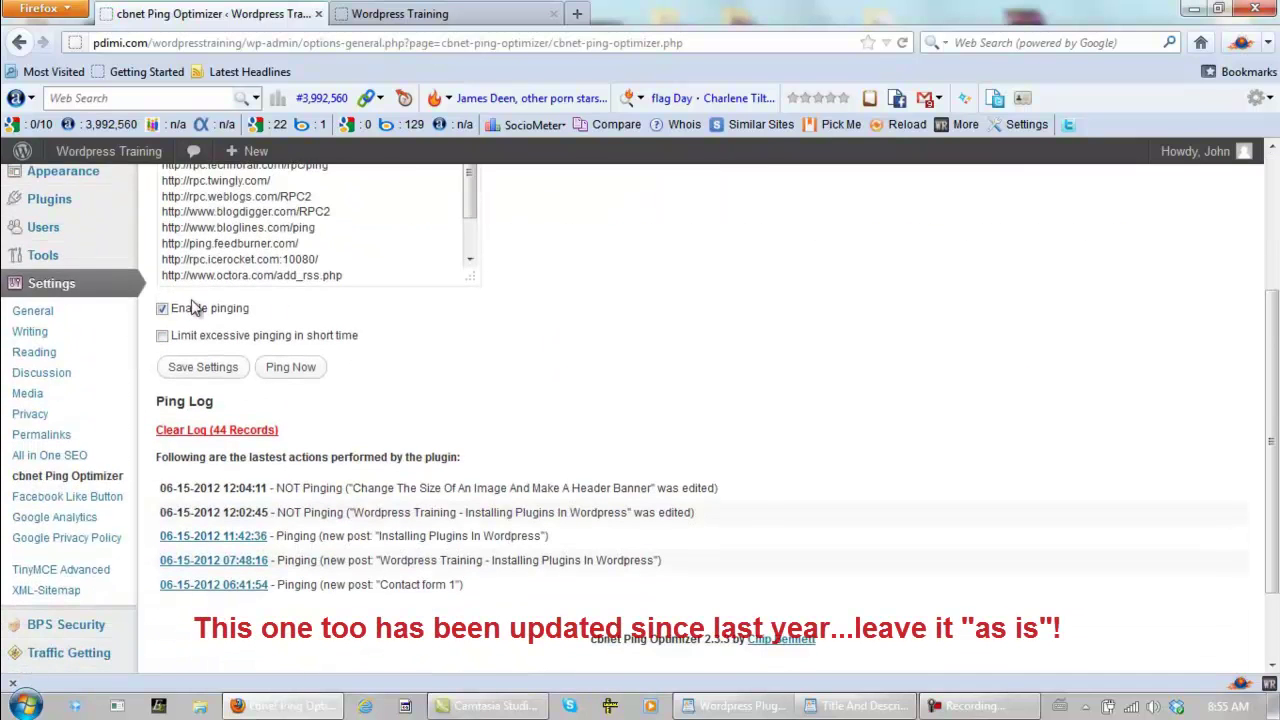
{"action": "left_click", "coordinate": [162, 337]}
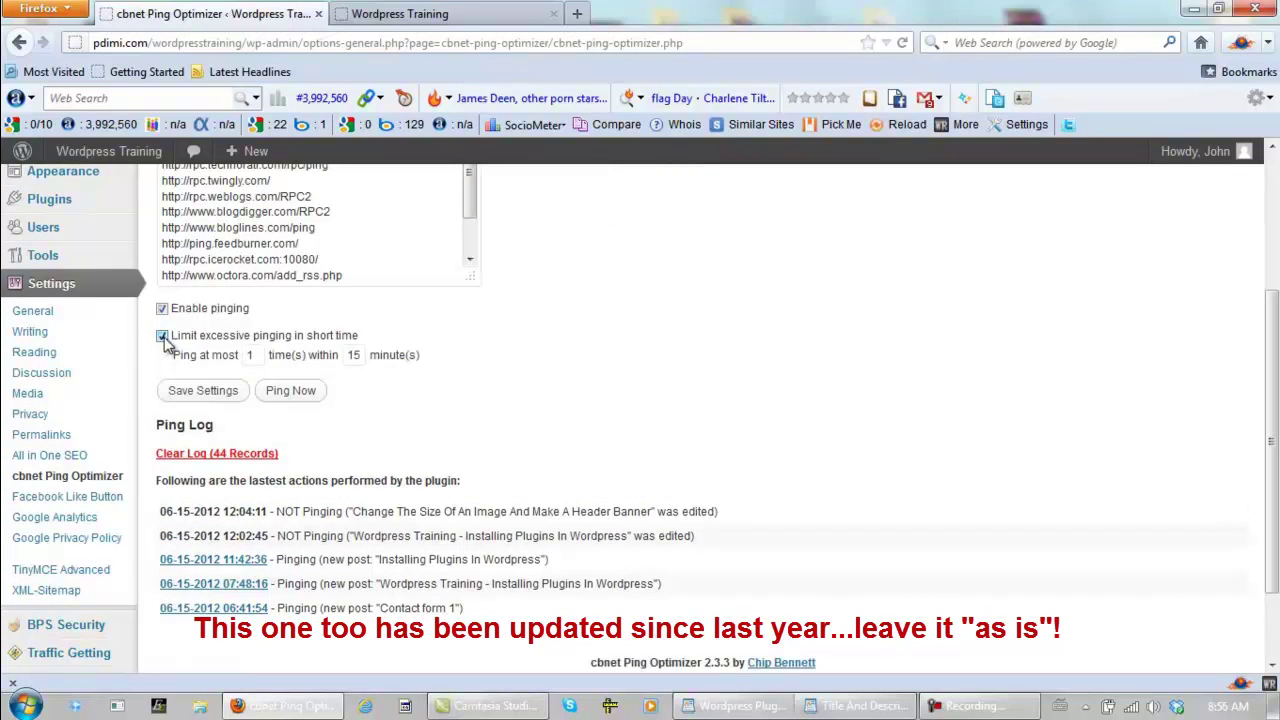
{"action": "double_click", "coordinate": [360, 354]}
{"action": "type", "text": "45"}
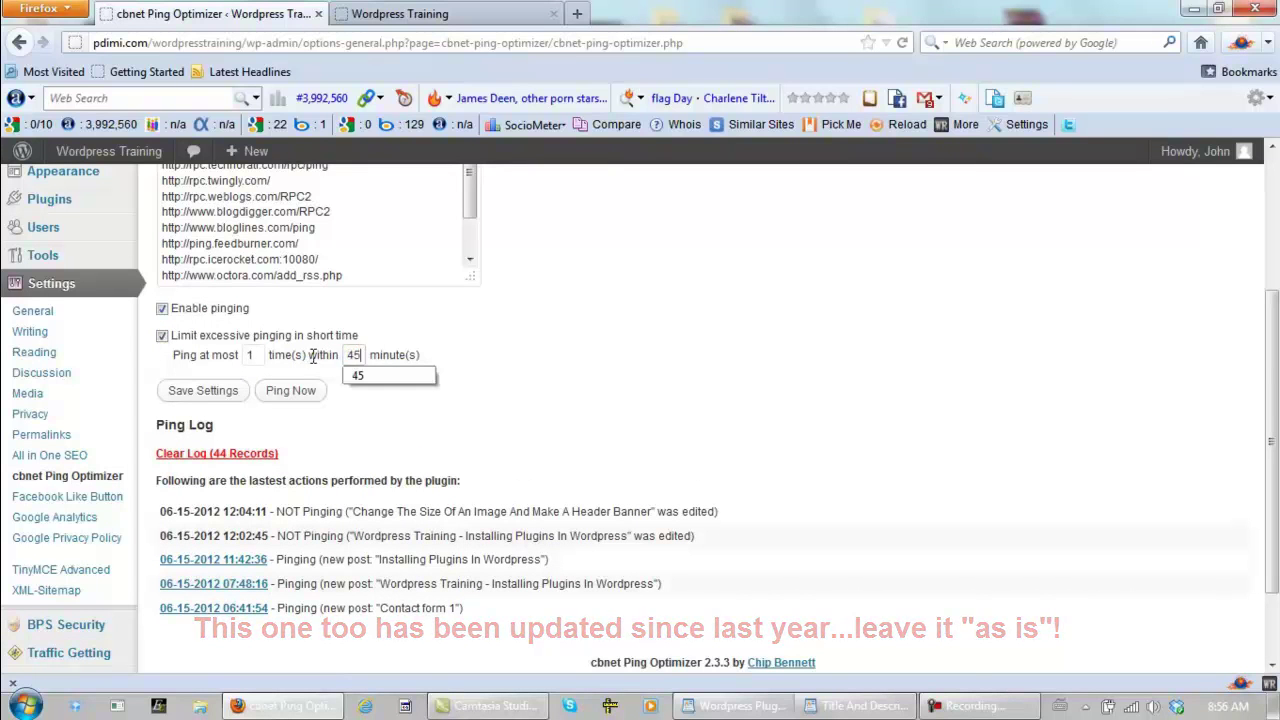
{"action": "left_click", "coordinate": [380, 378]}
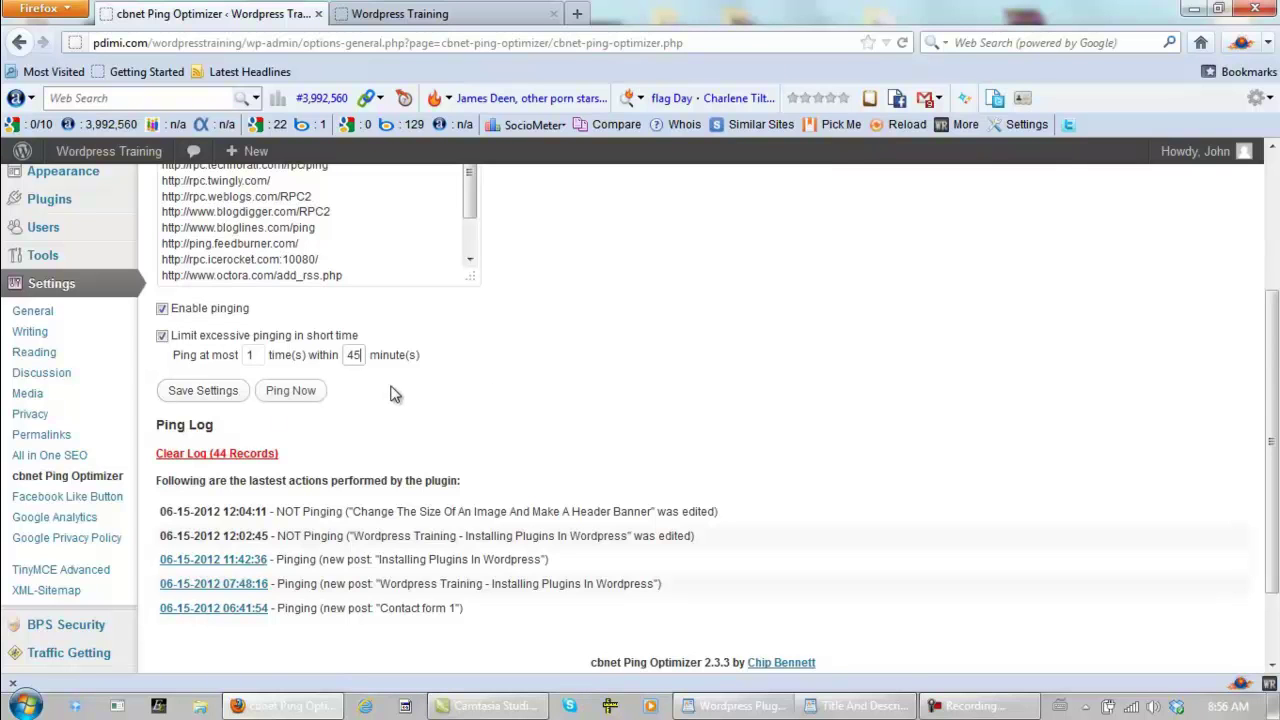
{"action": "left_click", "coordinate": [178, 392]}
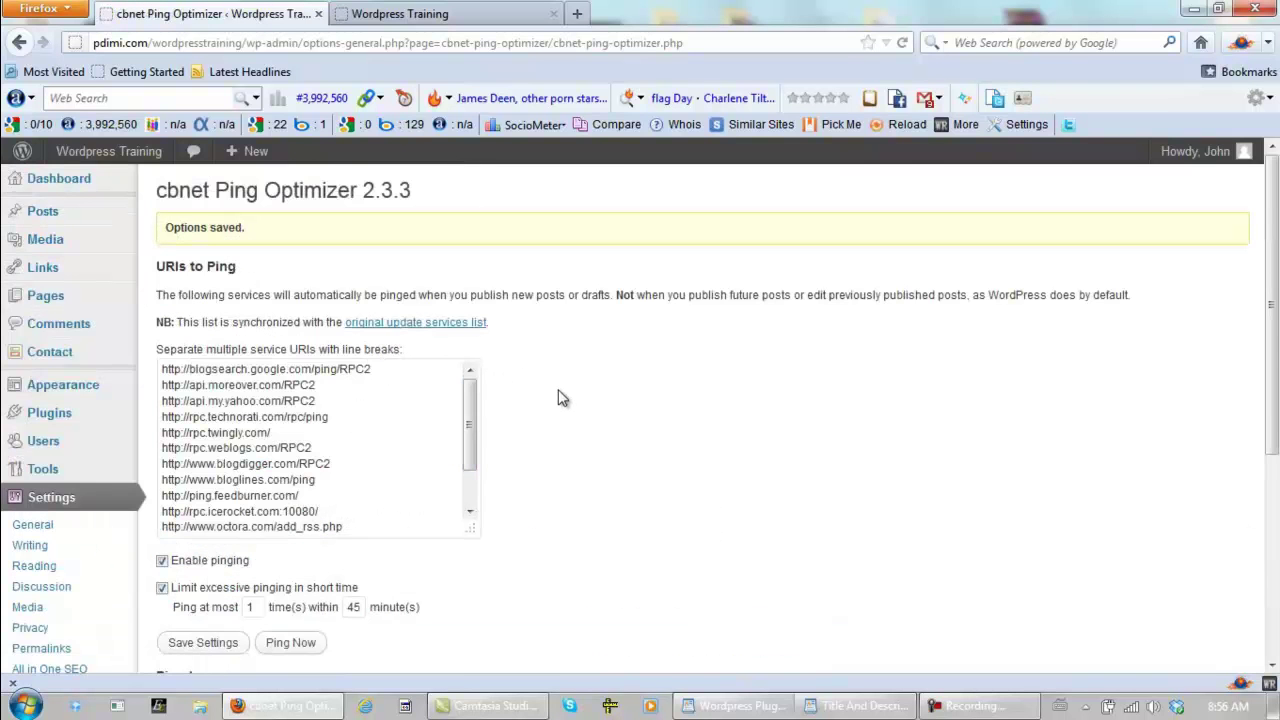
Open the XML-Sitemap settings and look through the last build result and the sitemap options
{"action": "scroll", "coordinate": [558, 398], "scroll_direction": "down", "scroll_amount": 5}
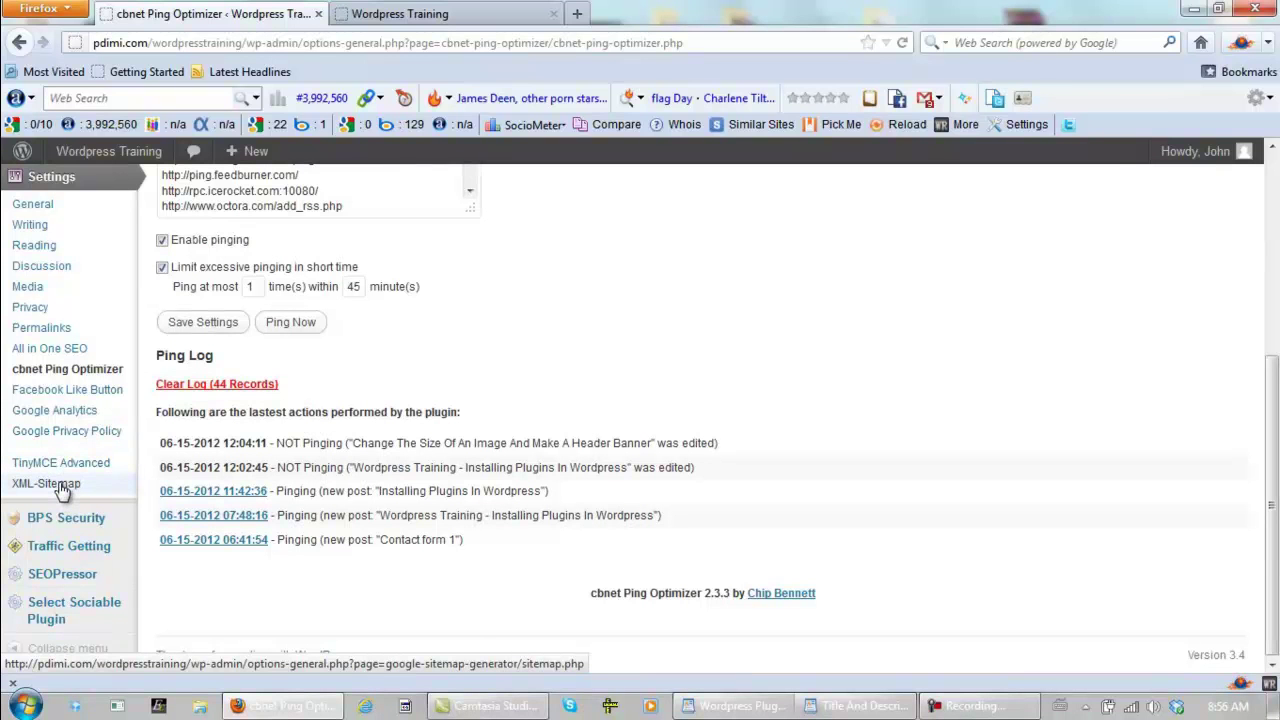
{"action": "left_click", "coordinate": [58, 484]}
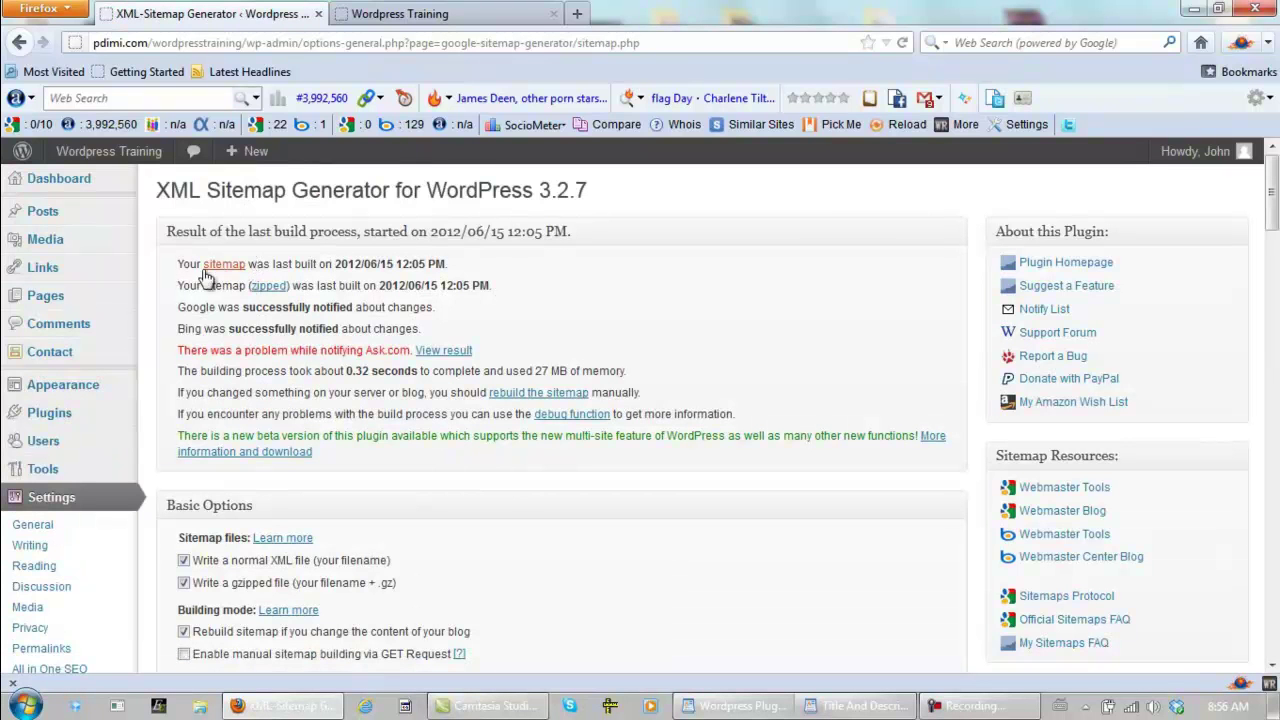
{"action": "left_click_drag", "start_coordinate": [178, 263], "coordinate": [470, 272]}
{"action": "left_click", "coordinate": [468, 272]}
{"action": "scroll", "coordinate": [508, 350], "scroll_direction": "down", "scroll_amount": 10}
{"action": "scroll", "coordinate": [520, 335], "scroll_direction": "up", "scroll_amount": 10}
Add a new page titled Privacy Policy, set its order to 2 and publish it
{"action": "mouse_move", "coordinate": [45, 302]}
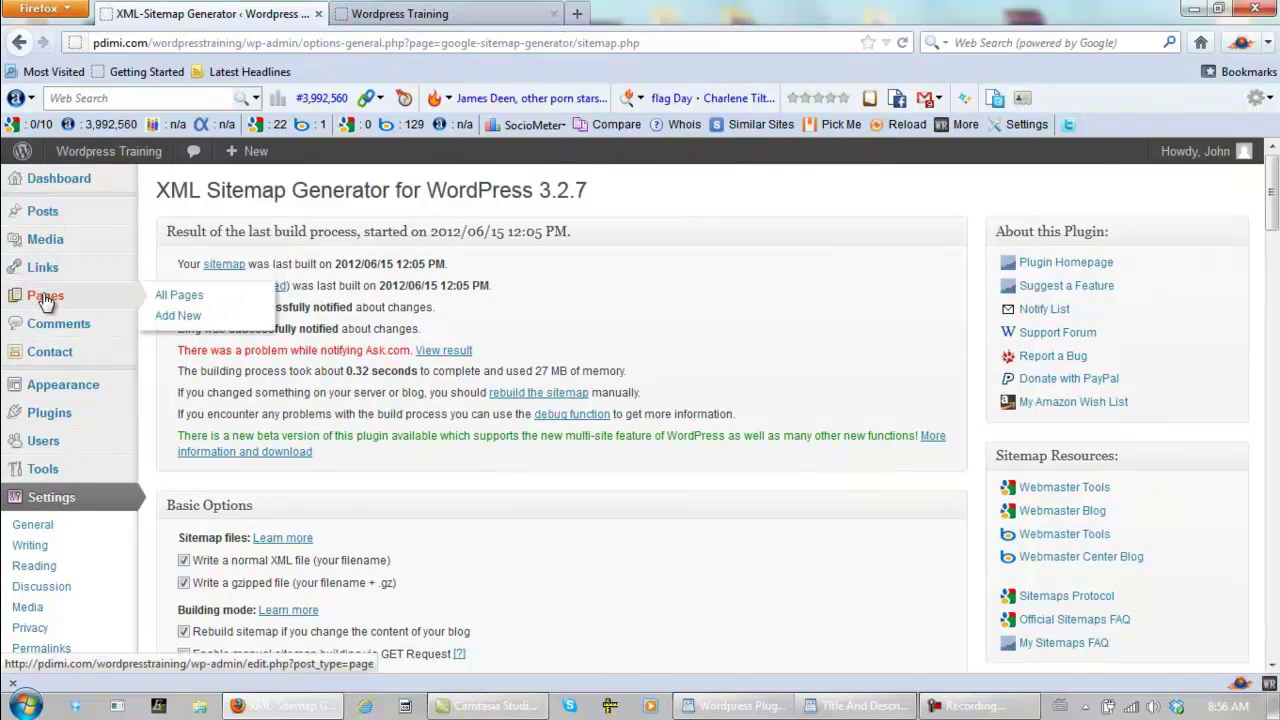
{"action": "left_click", "coordinate": [190, 317]}
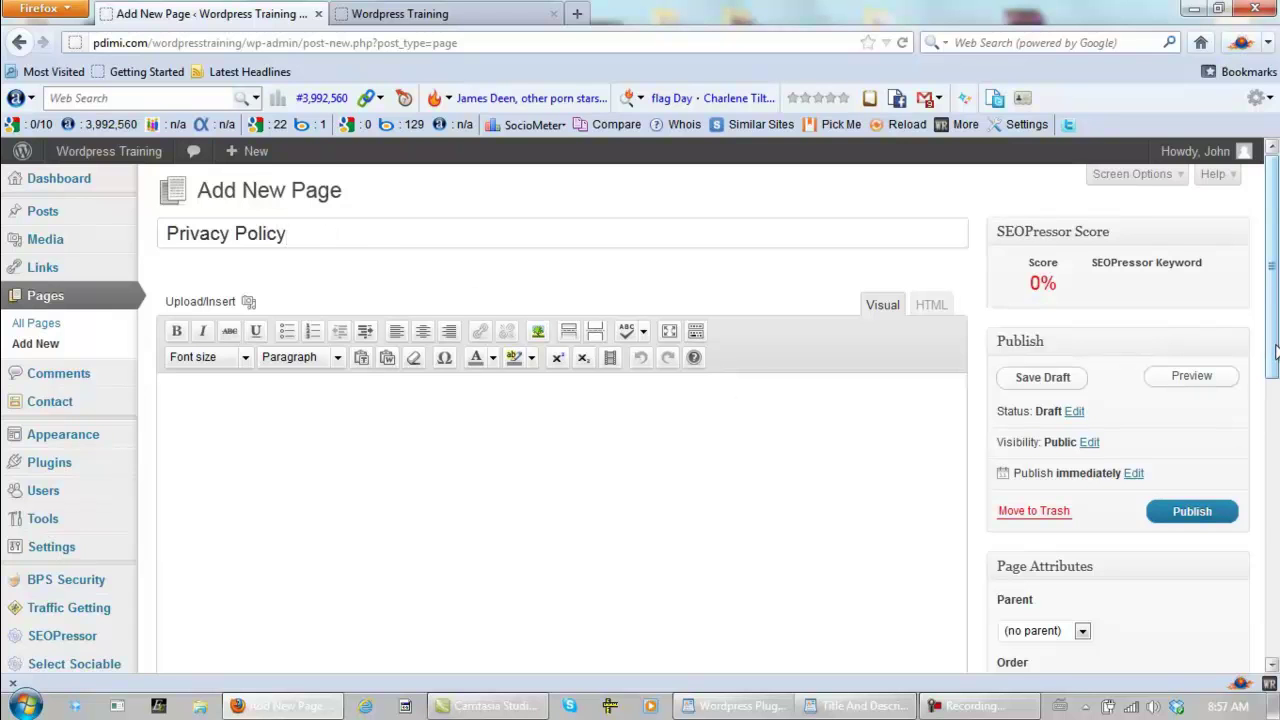
{"action": "scroll", "coordinate": [1275, 350], "scroll_direction": "down", "scroll_amount": 6}
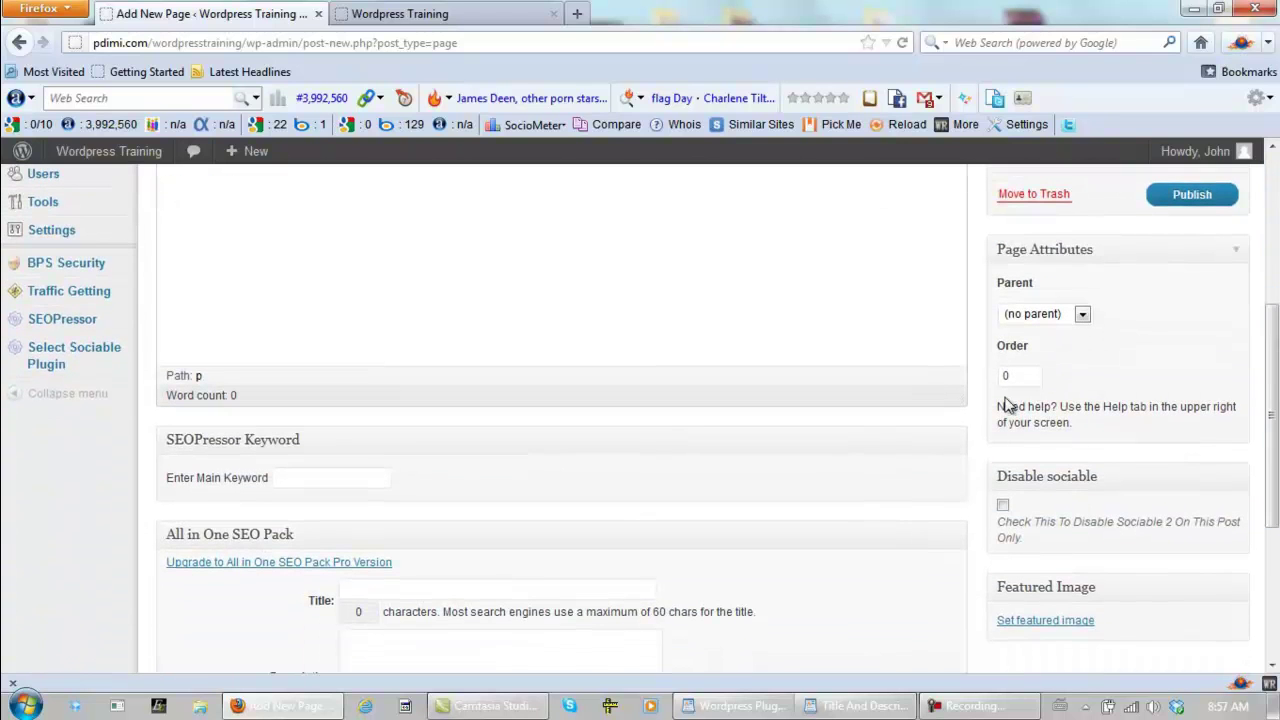
{"action": "double_click", "coordinate": [1006, 375]}
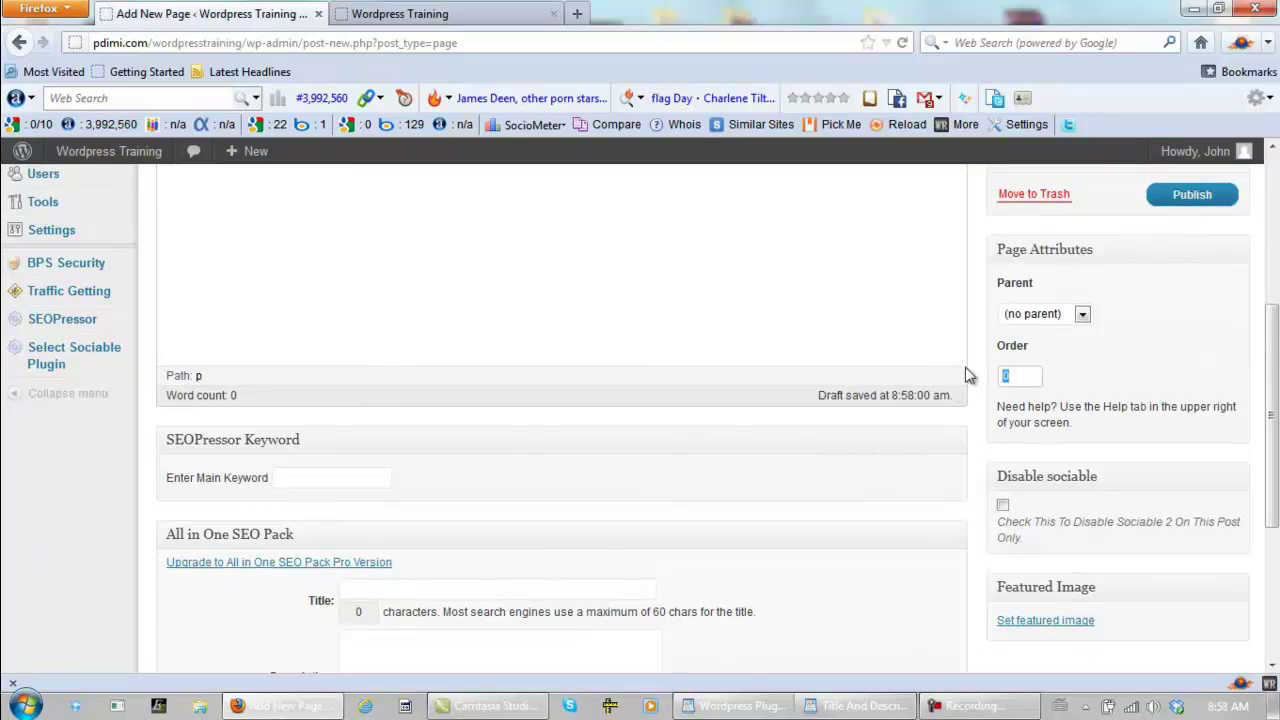
{"action": "type", "text": "2"}
{"action": "left_click", "coordinate": [1189, 207]}
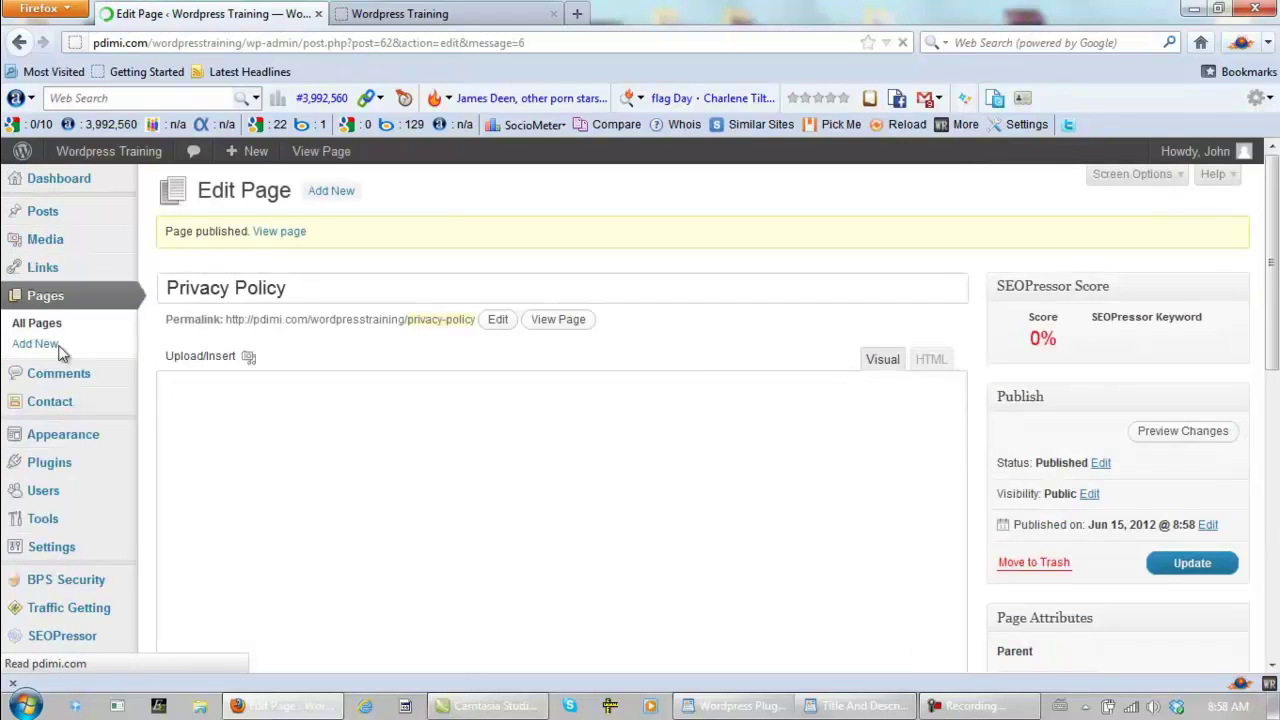
Start another new page and title it Contact Me
{"action": "left_click", "coordinate": [31, 349]}
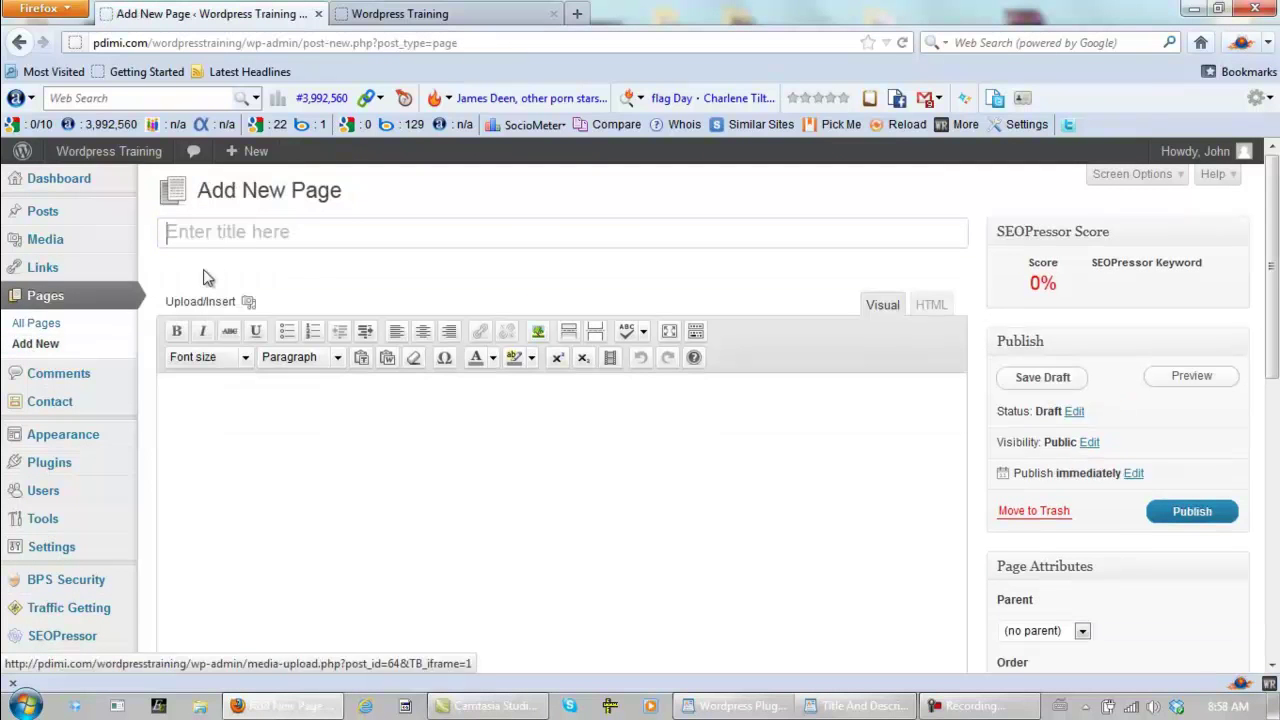
{"action": "left_click", "coordinate": [220, 234]}
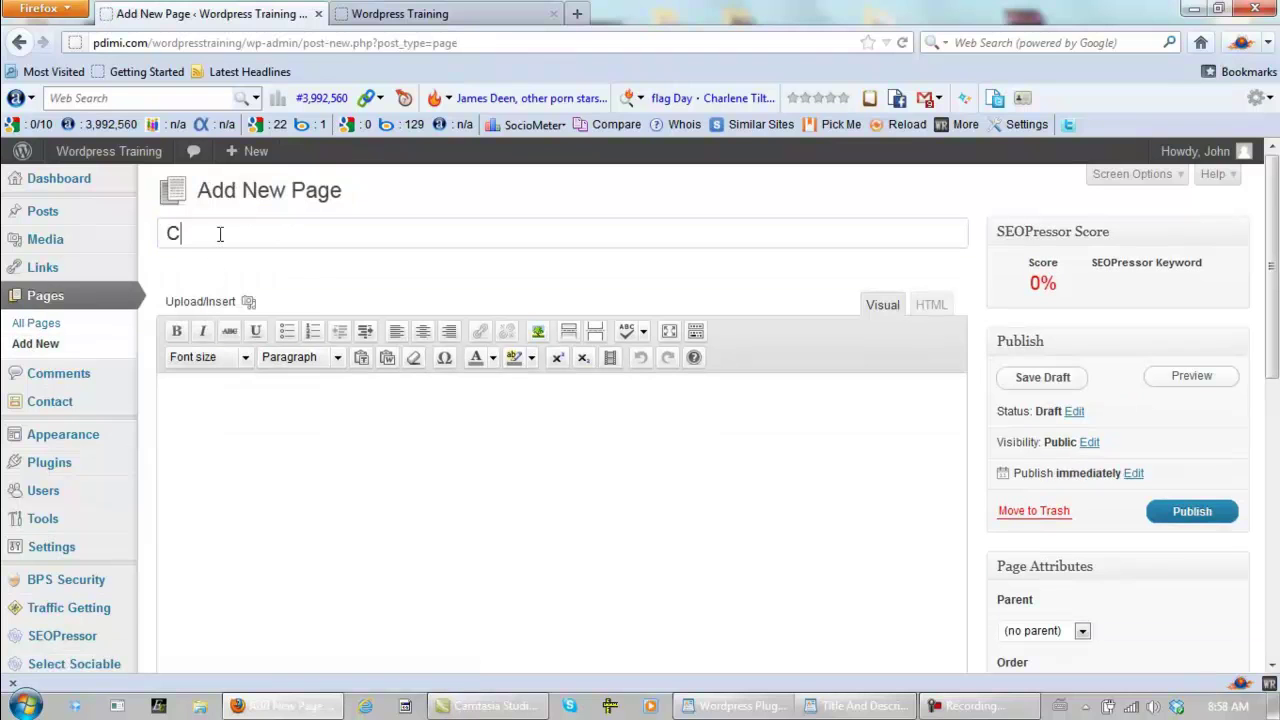
{"action": "type", "text": "Conat"}
{"action": "key", "text": "BackSpace"}
{"action": "key", "text": "BackSpace"}
{"action": "type", "text": "tact Me"}
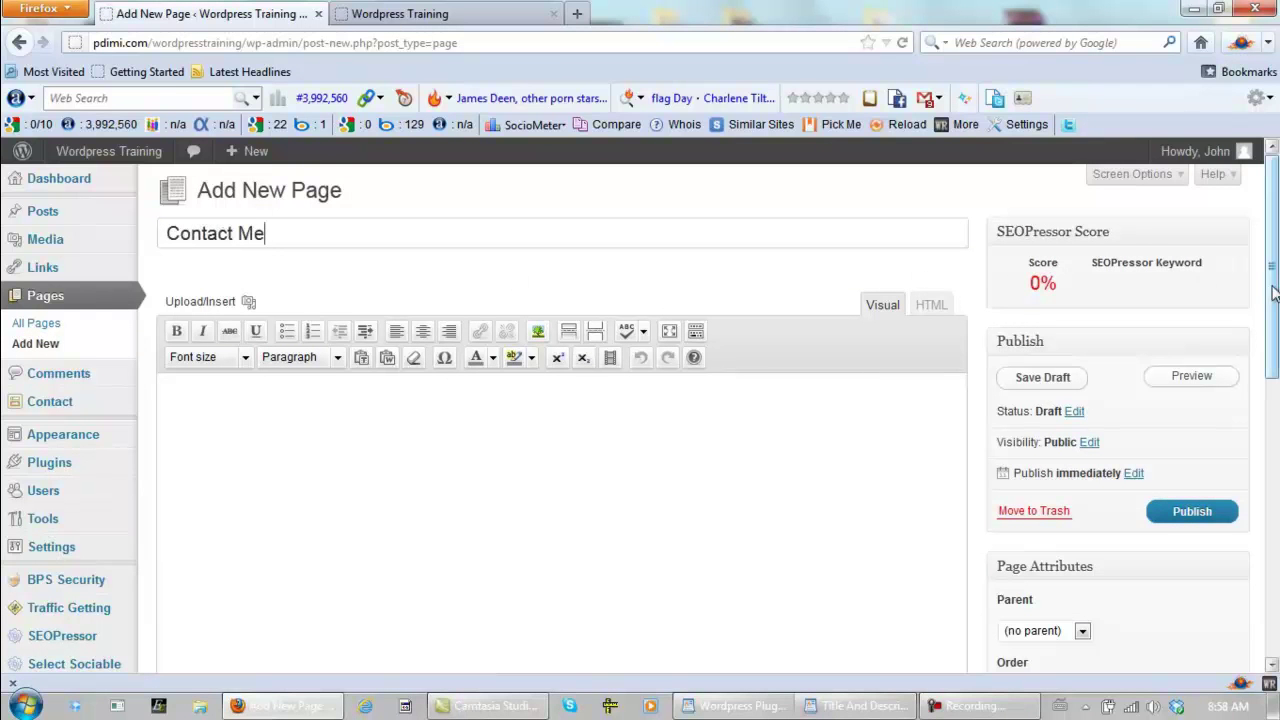
Set the Contact Me page's order to 3 and publish the page
{"action": "left_click_drag", "start_coordinate": [1272, 270], "coordinate": [1272, 379]}
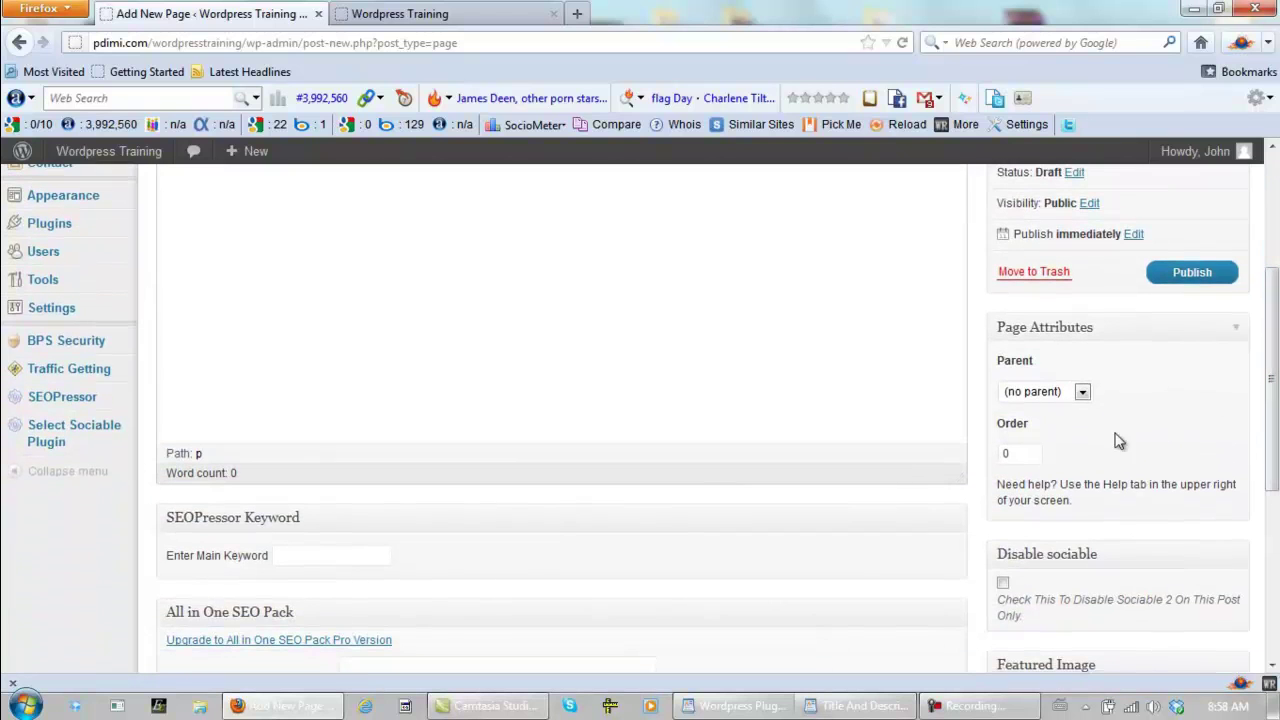
{"action": "left_click_drag", "start_coordinate": [1017, 454], "coordinate": [978, 450]}
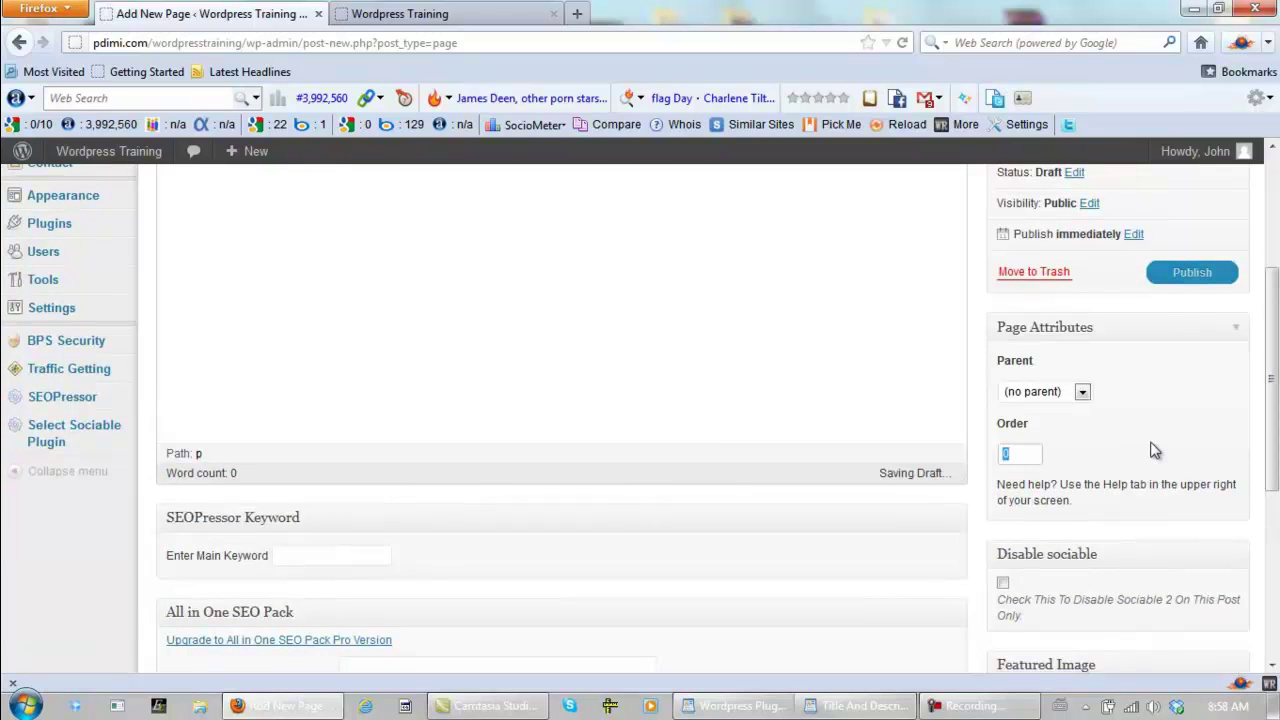
{"action": "type", "text": "3"}
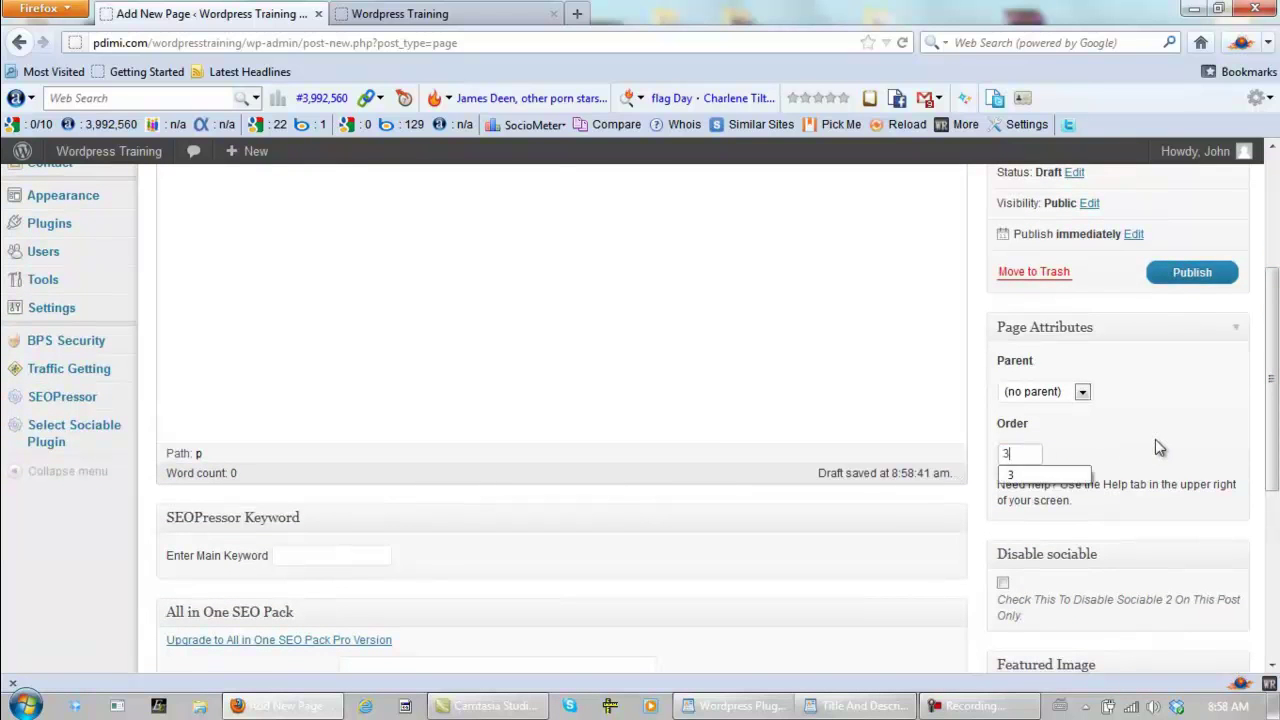
{"action": "left_click", "coordinate": [1155, 450]}
{"action": "left_click", "coordinate": [1181, 273]}
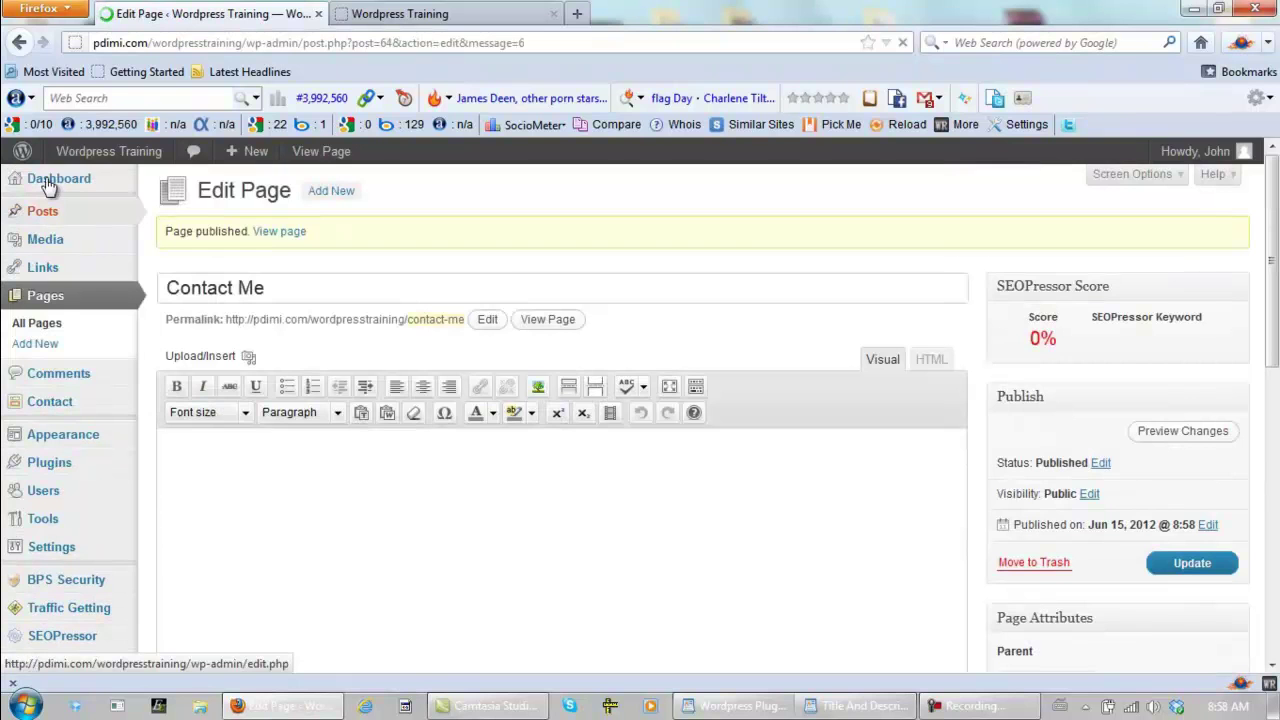
Check the live site's navigation for the newly published pages, with the admin Dashboard open again at the end
{"action": "left_click", "coordinate": [48, 186]}
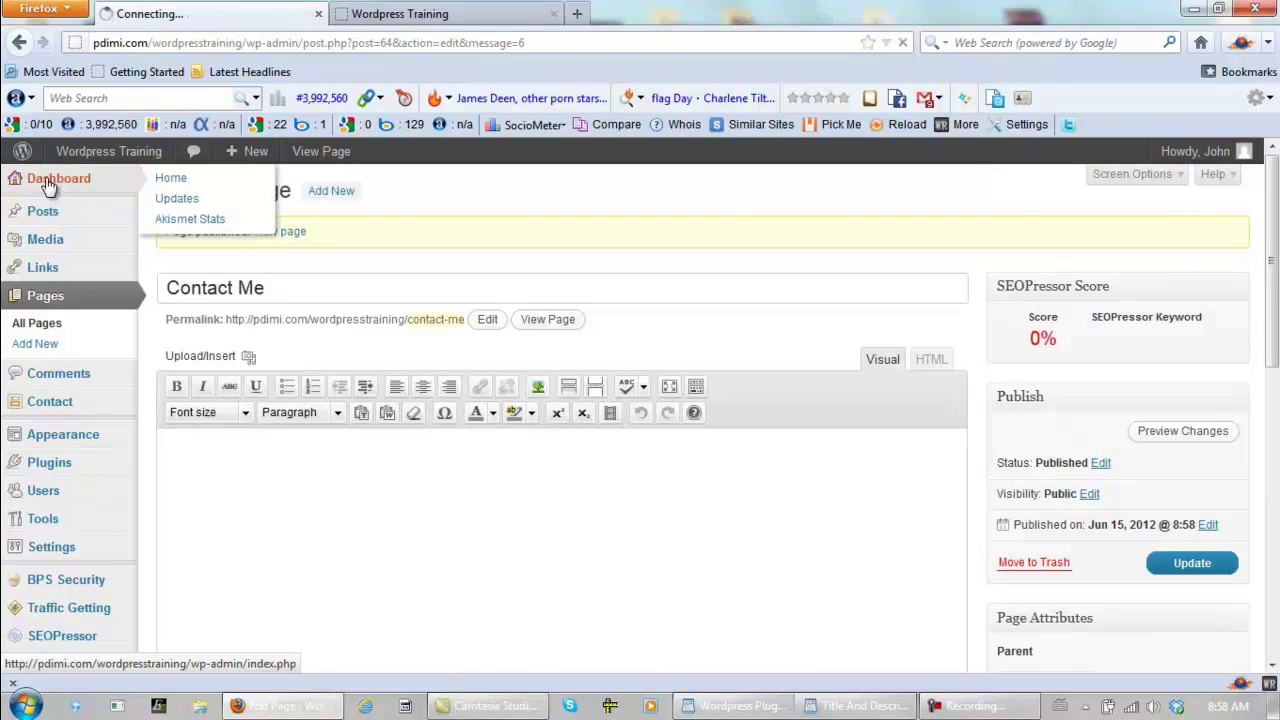
{"action": "left_click", "coordinate": [449, 16]}
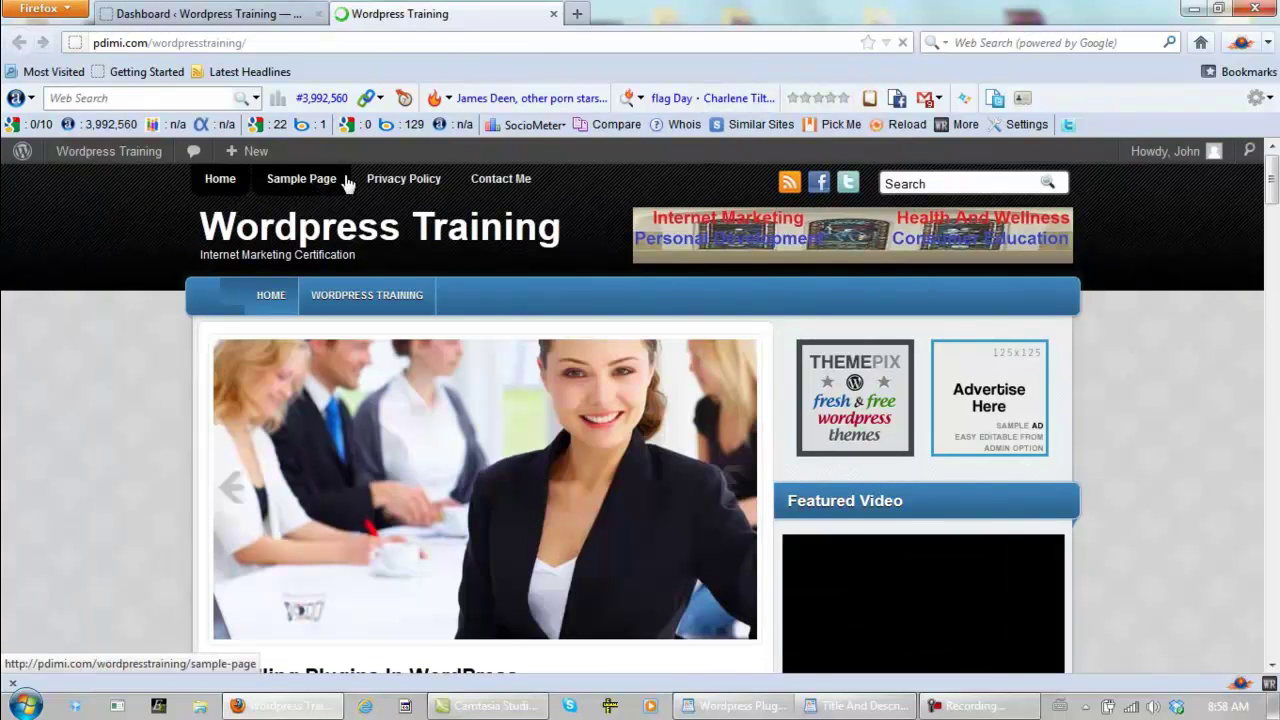
{"action": "left_click", "coordinate": [240, 16]}
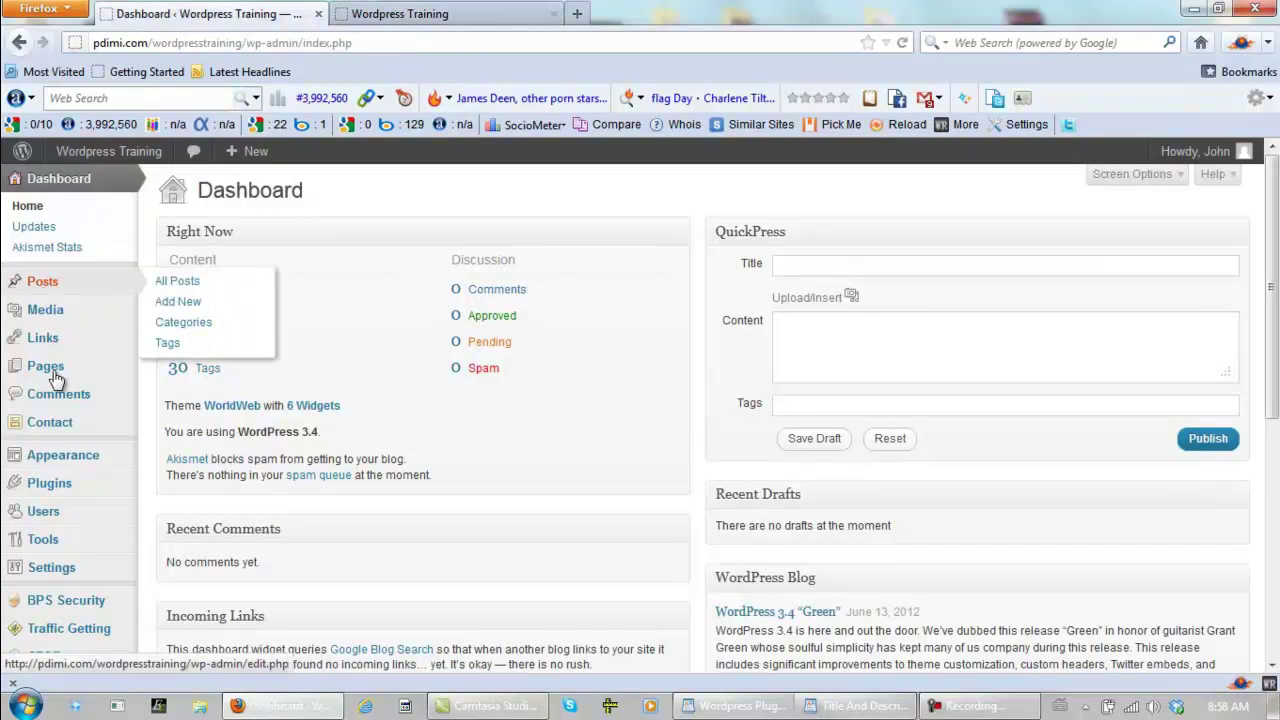
Move the Sample Page to the trash from the list of all pages
{"action": "mouse_move", "coordinate": [120, 363]}
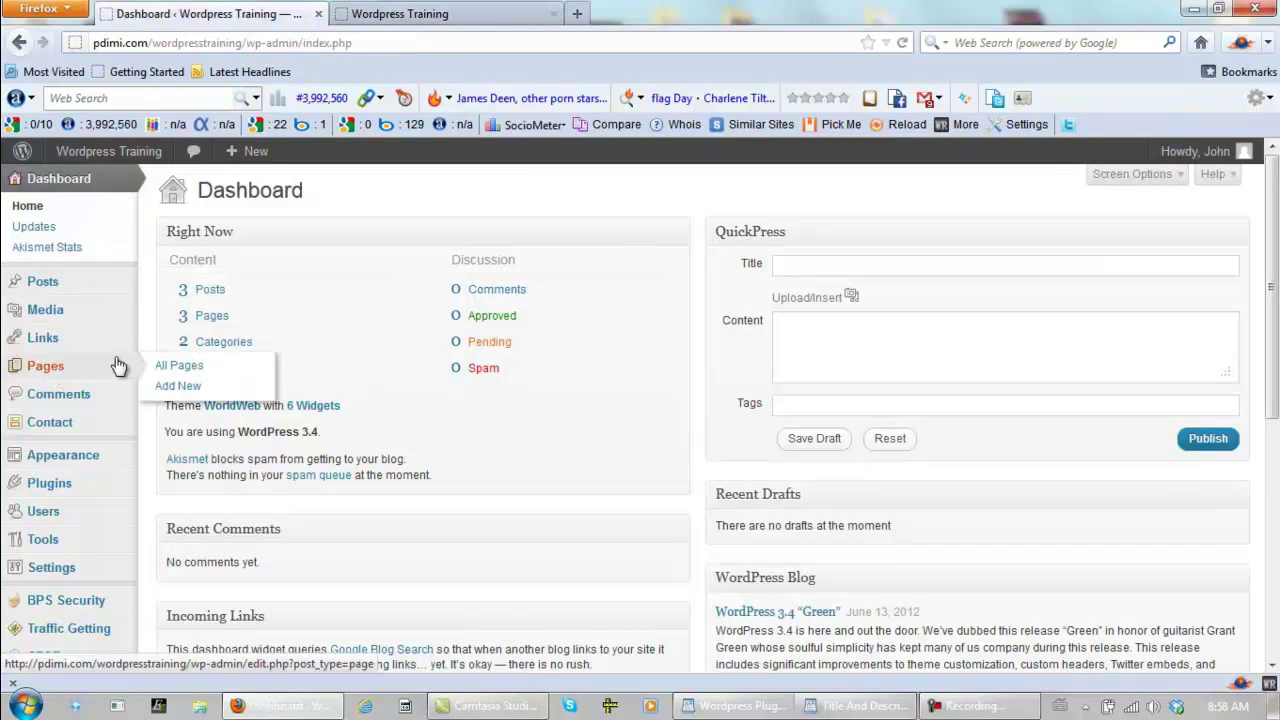
{"action": "left_click", "coordinate": [198, 373]}
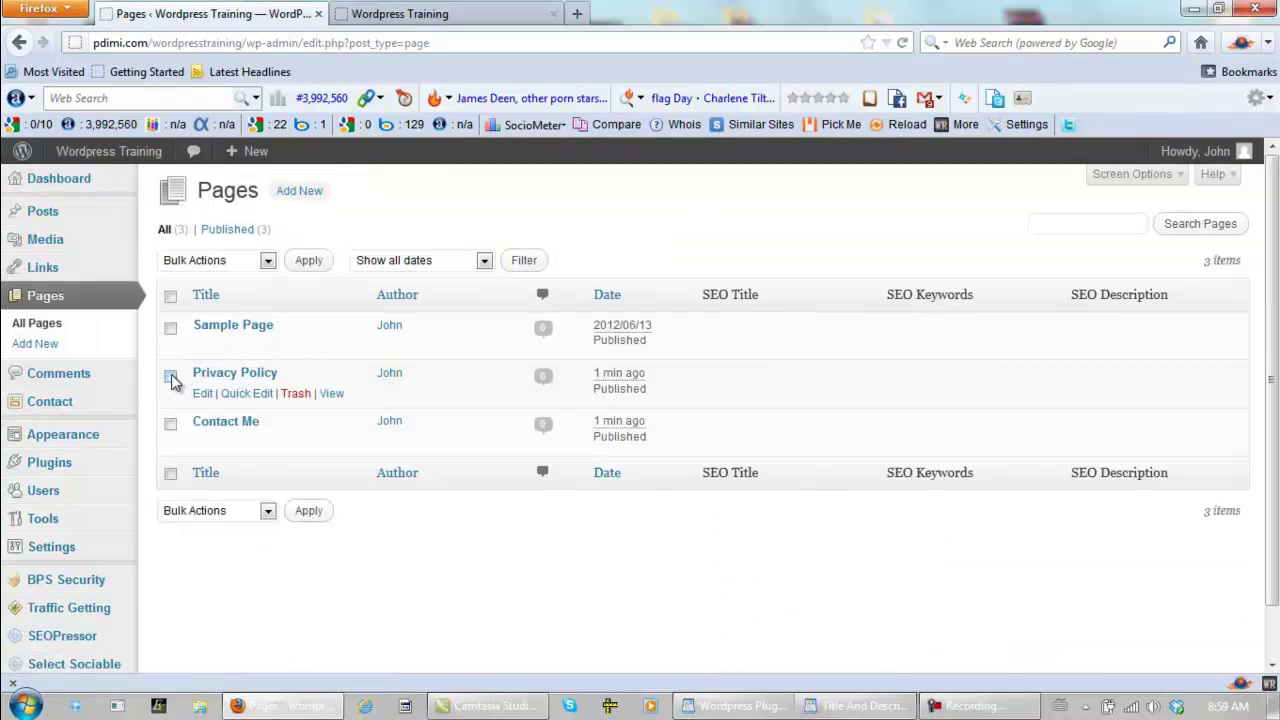
{"action": "left_click", "coordinate": [171, 329]}
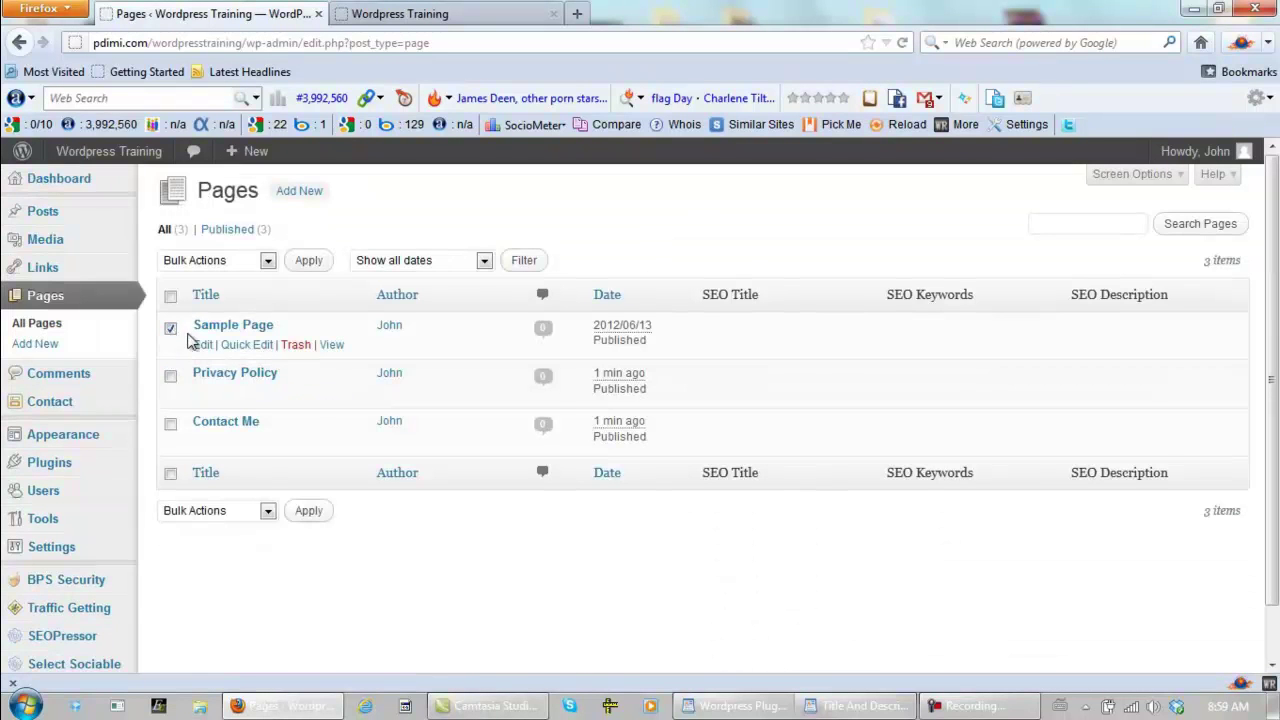
{"action": "left_click", "coordinate": [300, 348]}
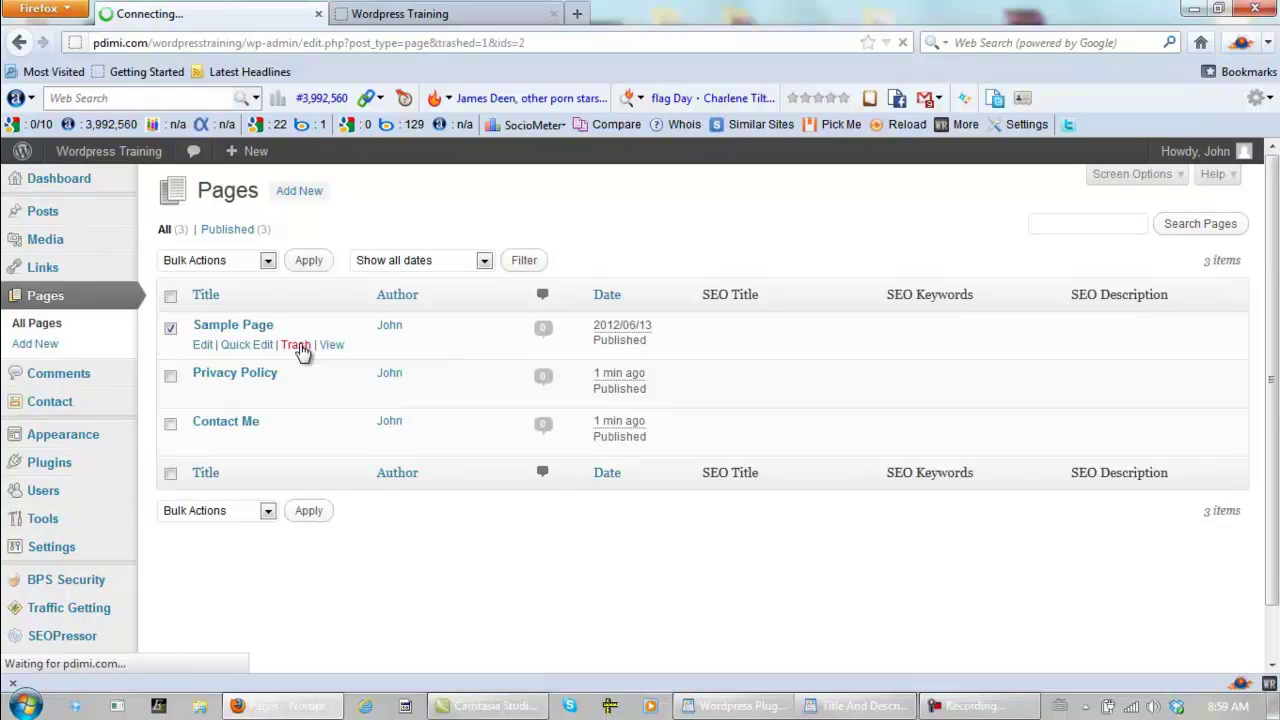
Reload the live site to check its navigation without the Sample Page, and return to the admin pages list
{"action": "left_click", "coordinate": [474, 20]}
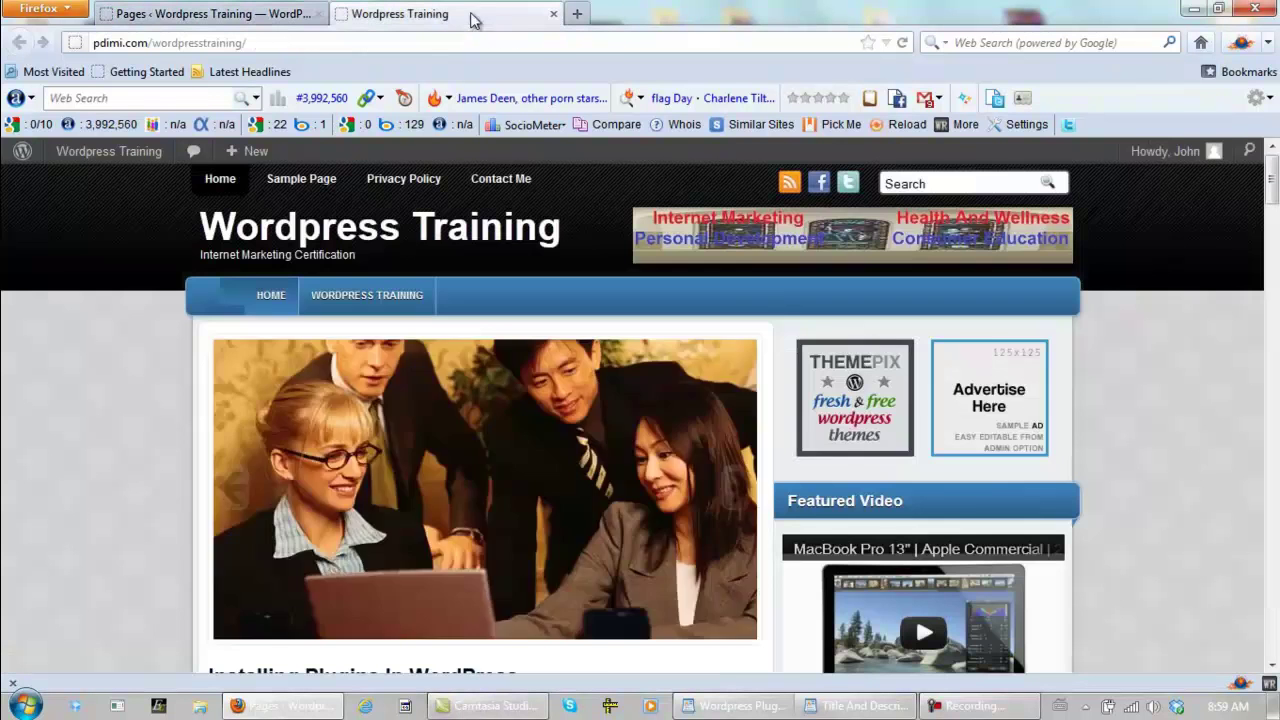
{"action": "left_click", "coordinate": [903, 43]}
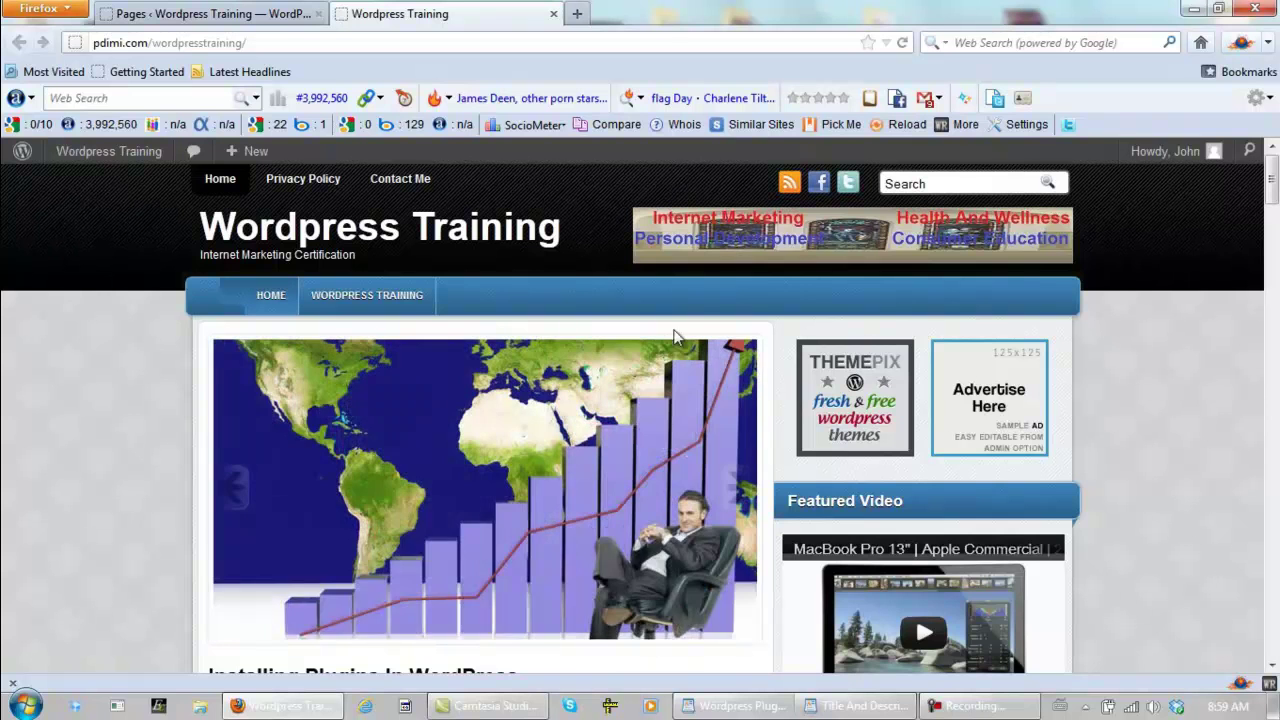
{"action": "left_click", "coordinate": [213, 14]}
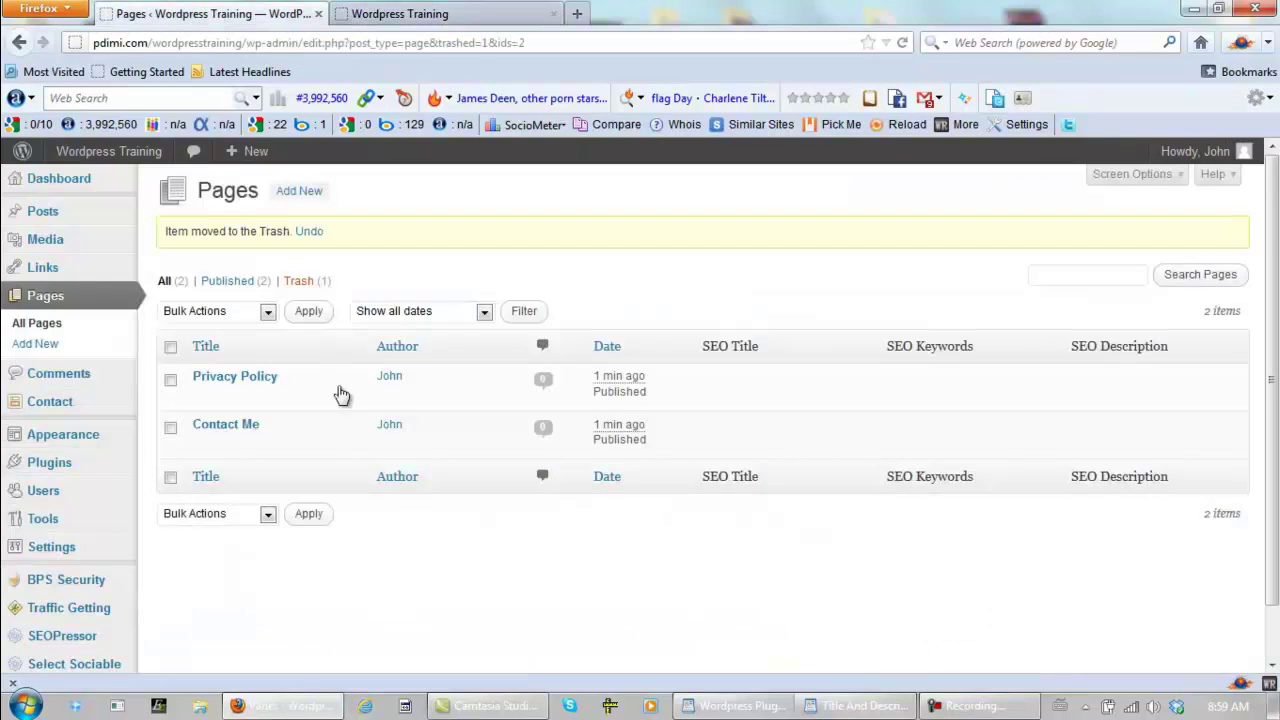
Copy the <!-- googleprivacypolicy --> code from the Google Privacy Policy plugin's settings
{"action": "scroll", "coordinate": [350, 580], "scroll_direction": "down", "scroll_amount": 1}
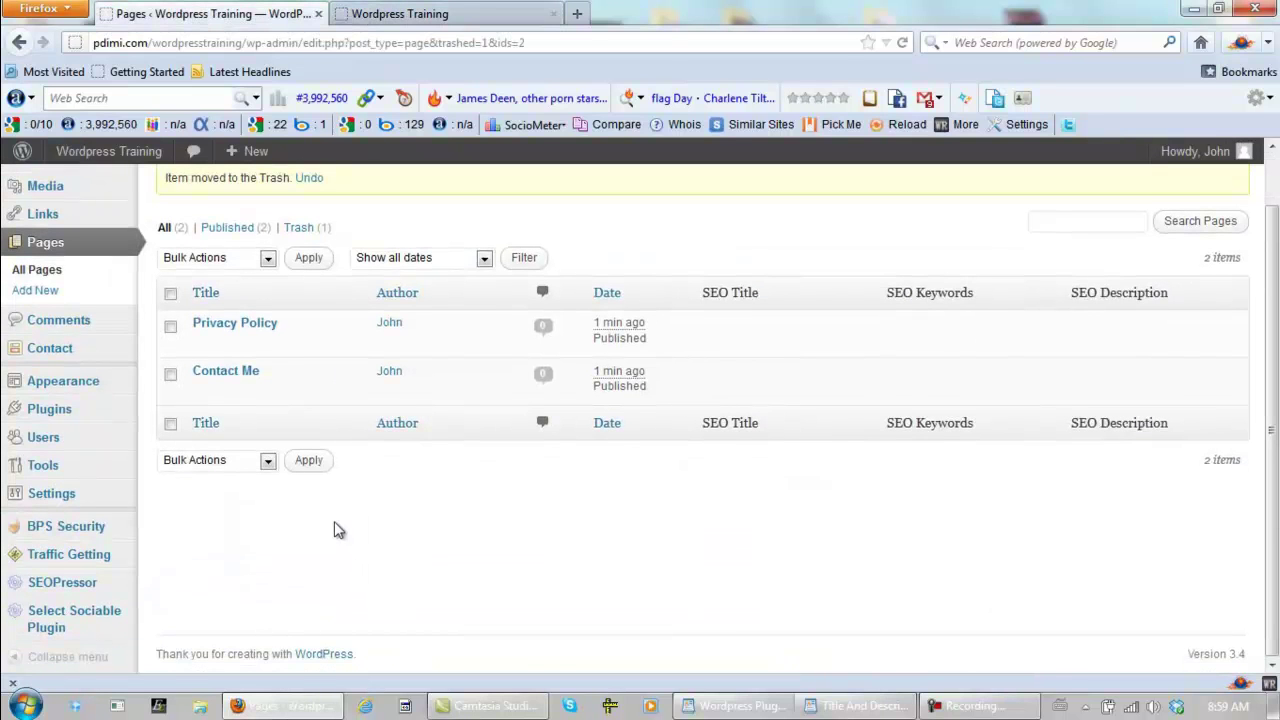
{"action": "mouse_move", "coordinate": [58, 499]}
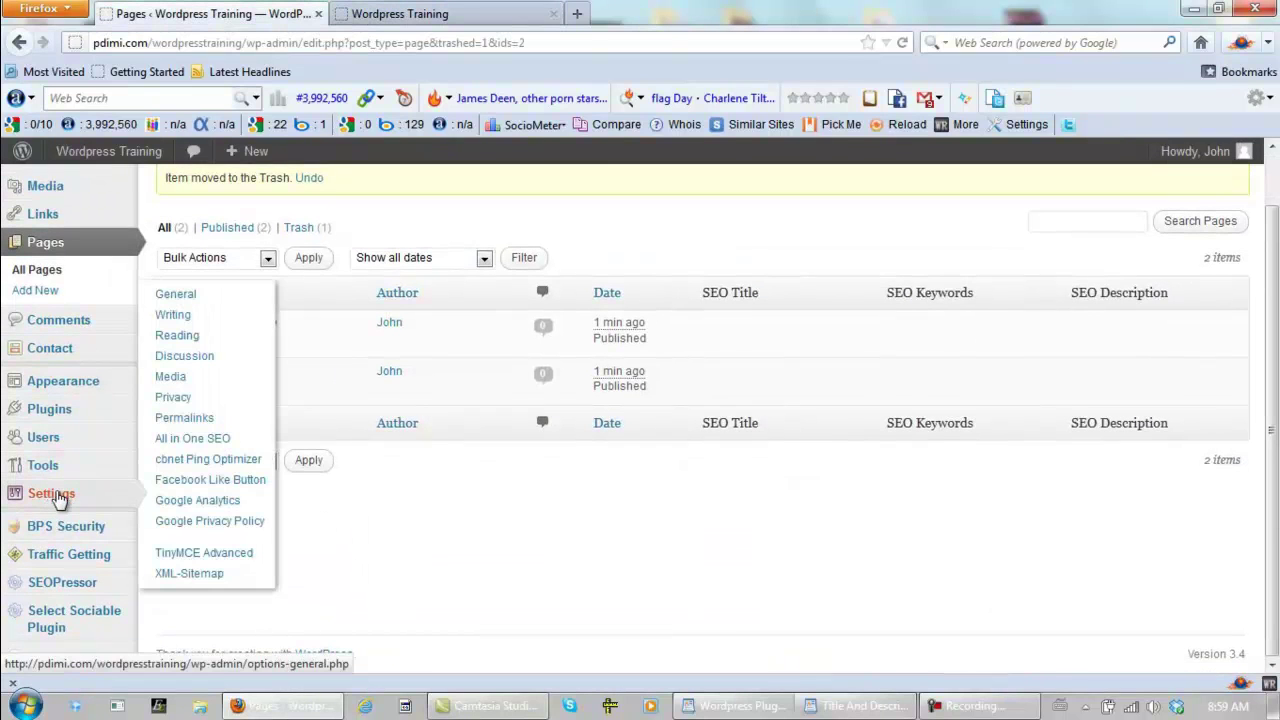
{"action": "left_click", "coordinate": [192, 524]}
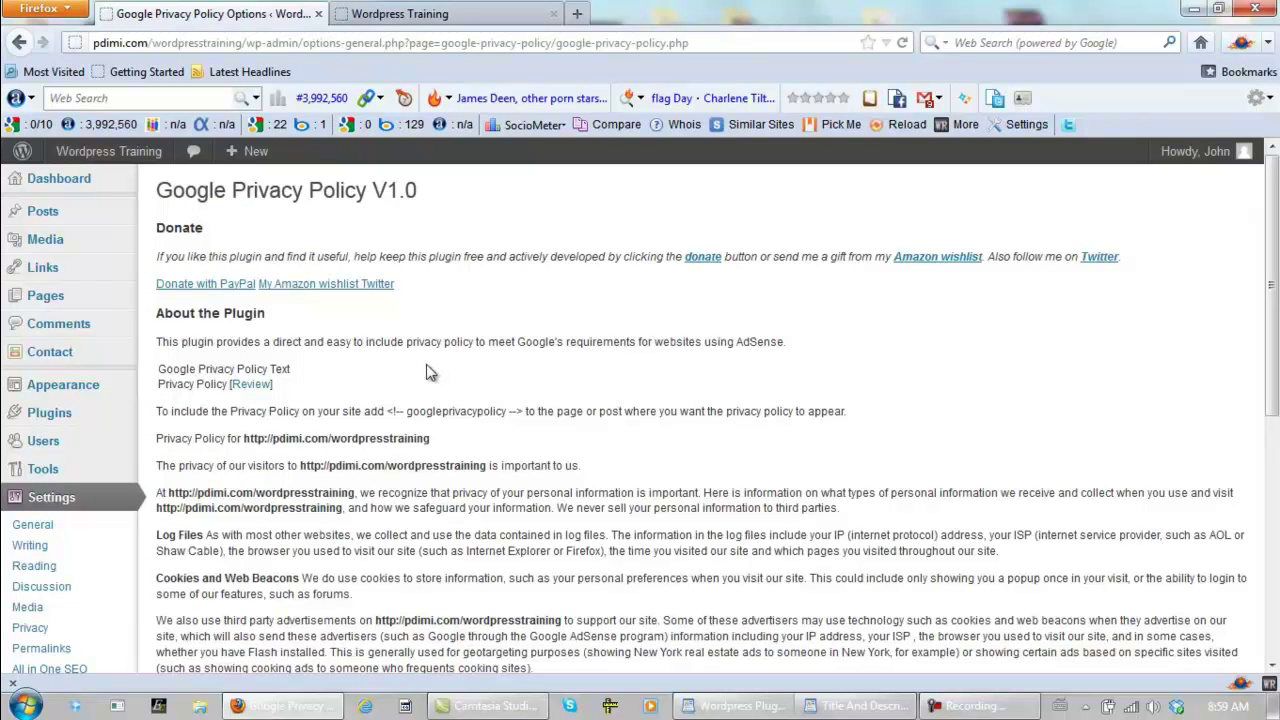
{"action": "left_click_drag", "start_coordinate": [522, 411], "coordinate": [388, 411]}
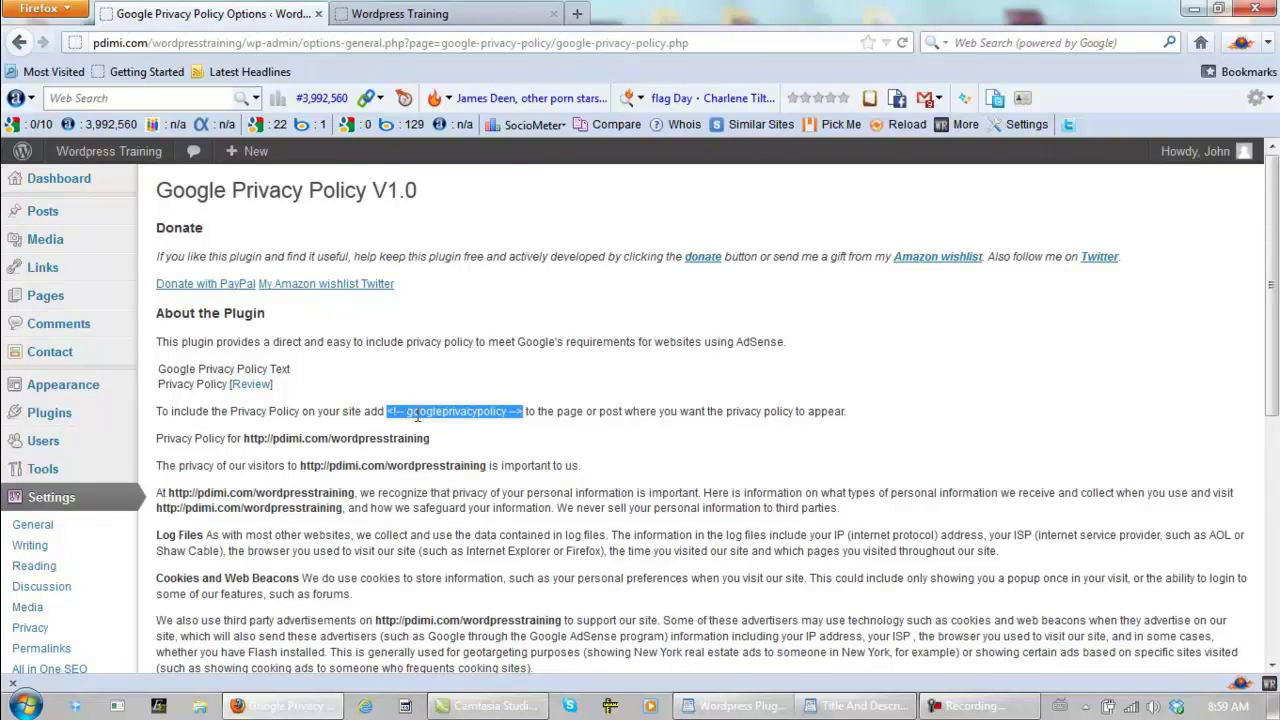
{"action": "right_click", "coordinate": [424, 410]}
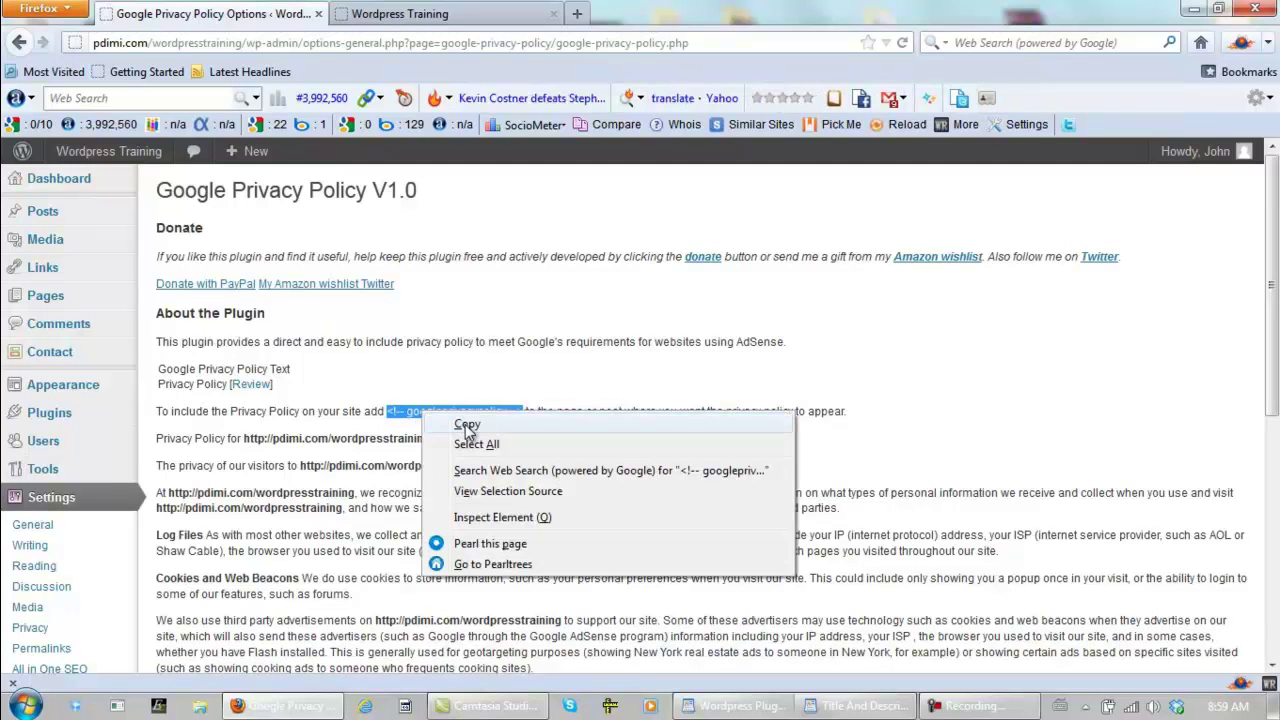
{"action": "left_click", "coordinate": [467, 426]}
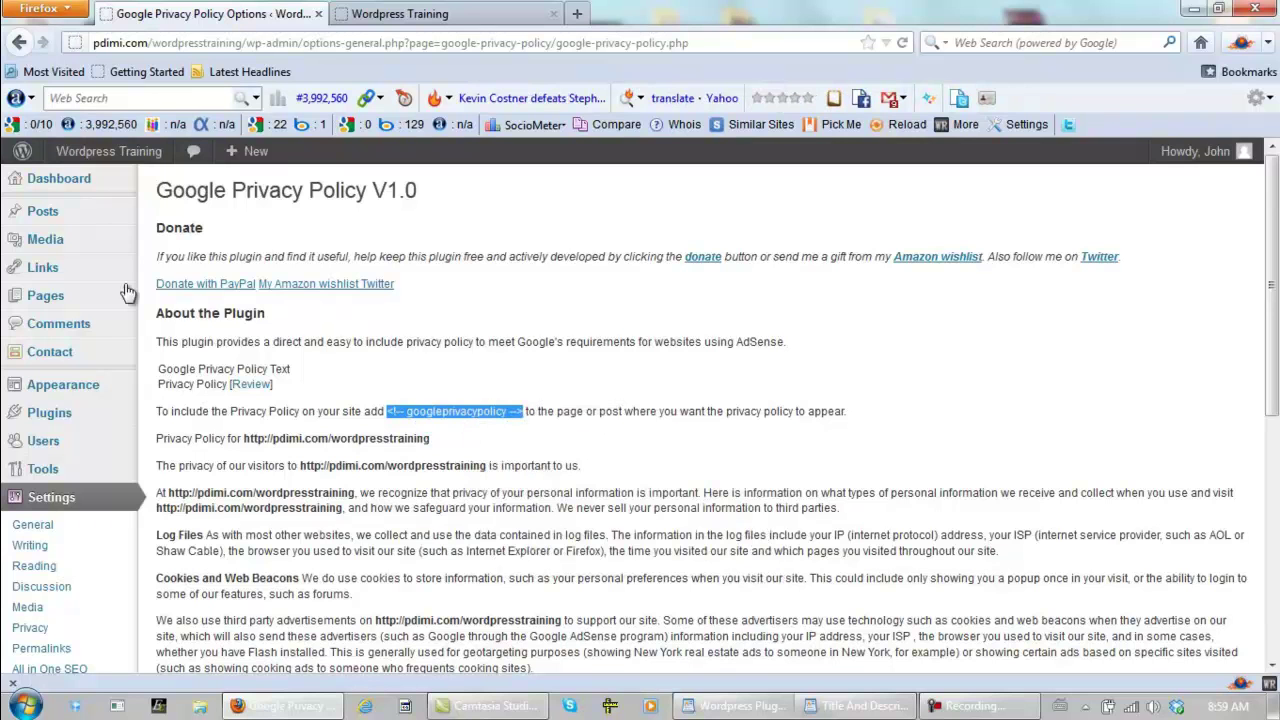
Open the Privacy Policy page for editing and switch its editor to HTML mode
{"action": "mouse_move", "coordinate": [62, 300]}
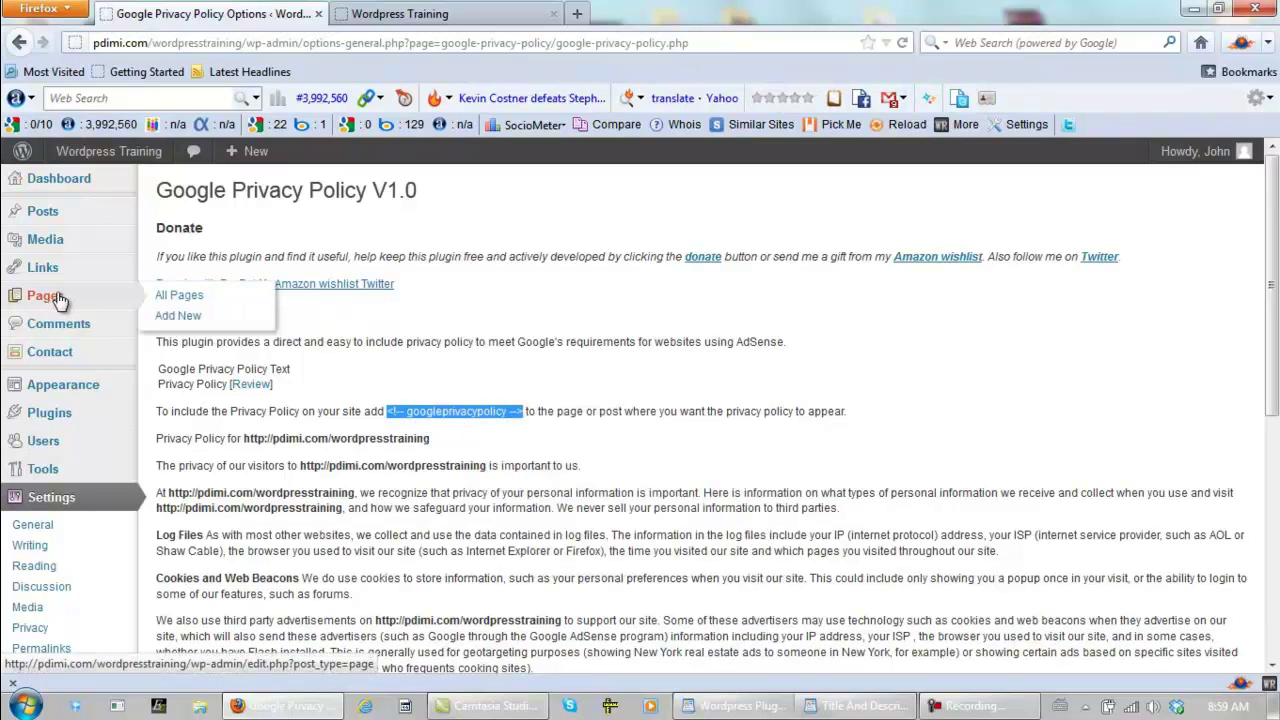
{"action": "left_click", "coordinate": [178, 298]}
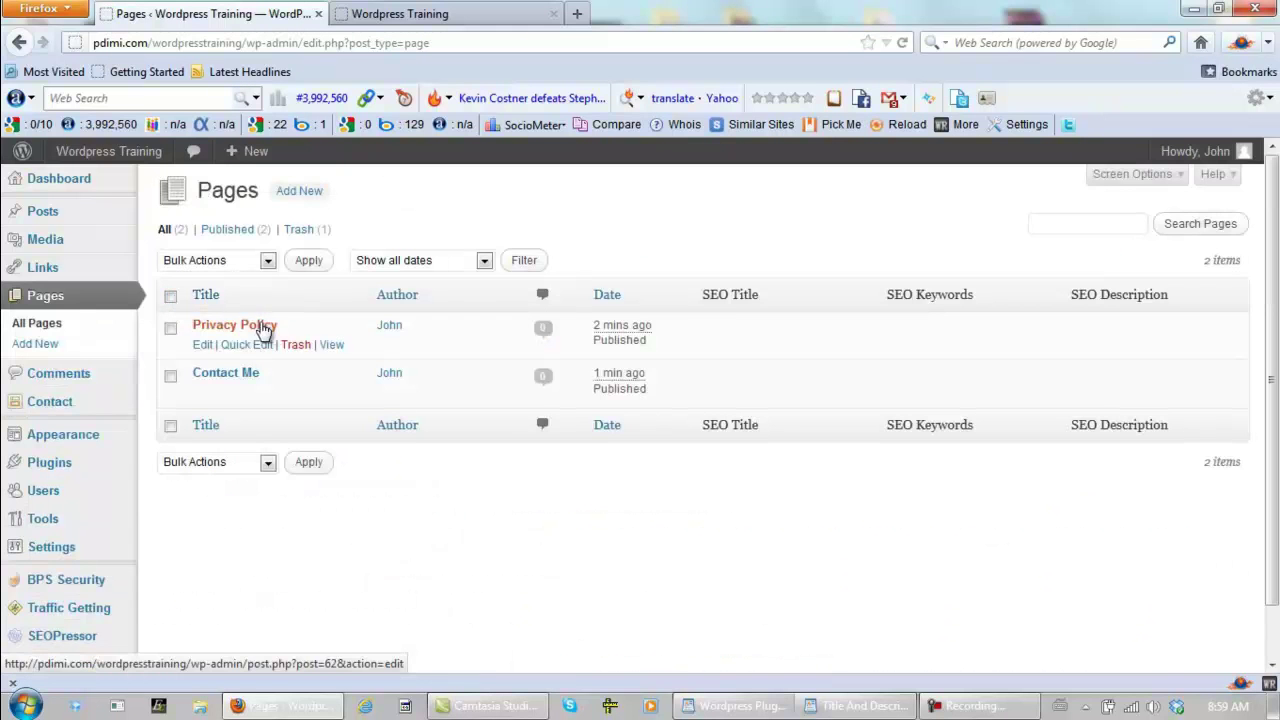
{"action": "left_click", "coordinate": [201, 347]}
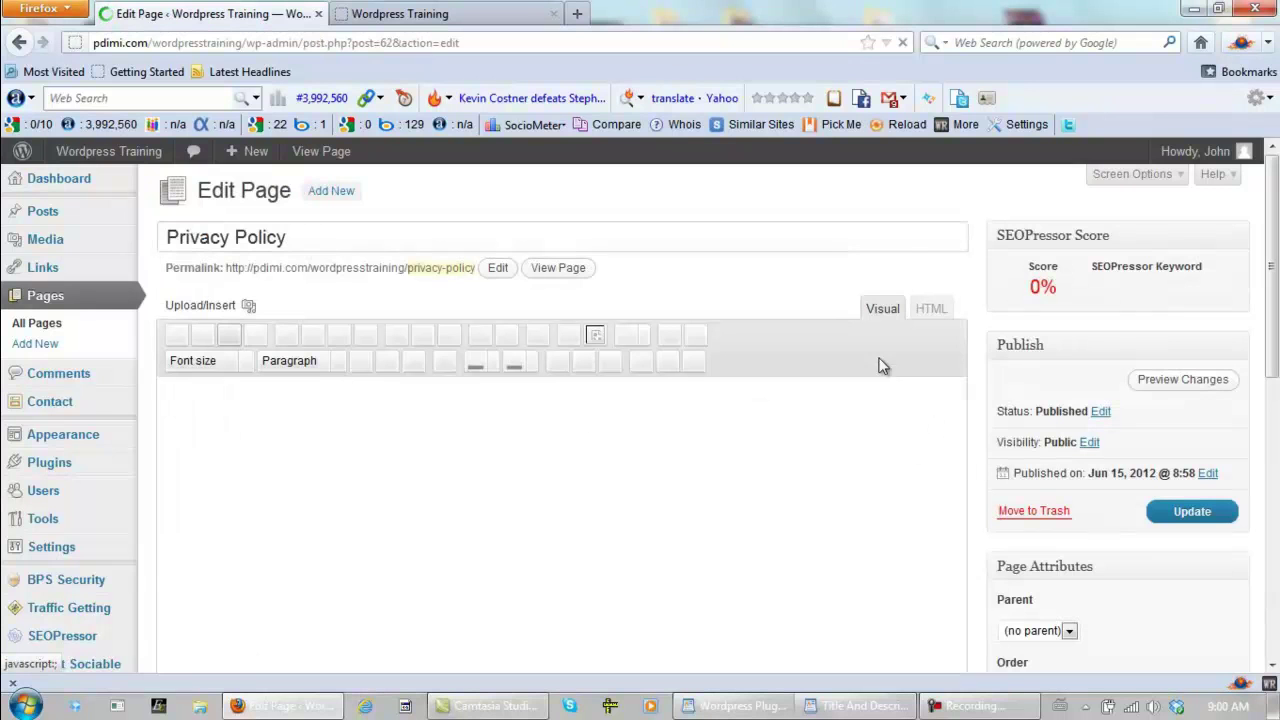
{"action": "left_click", "coordinate": [931, 311]}
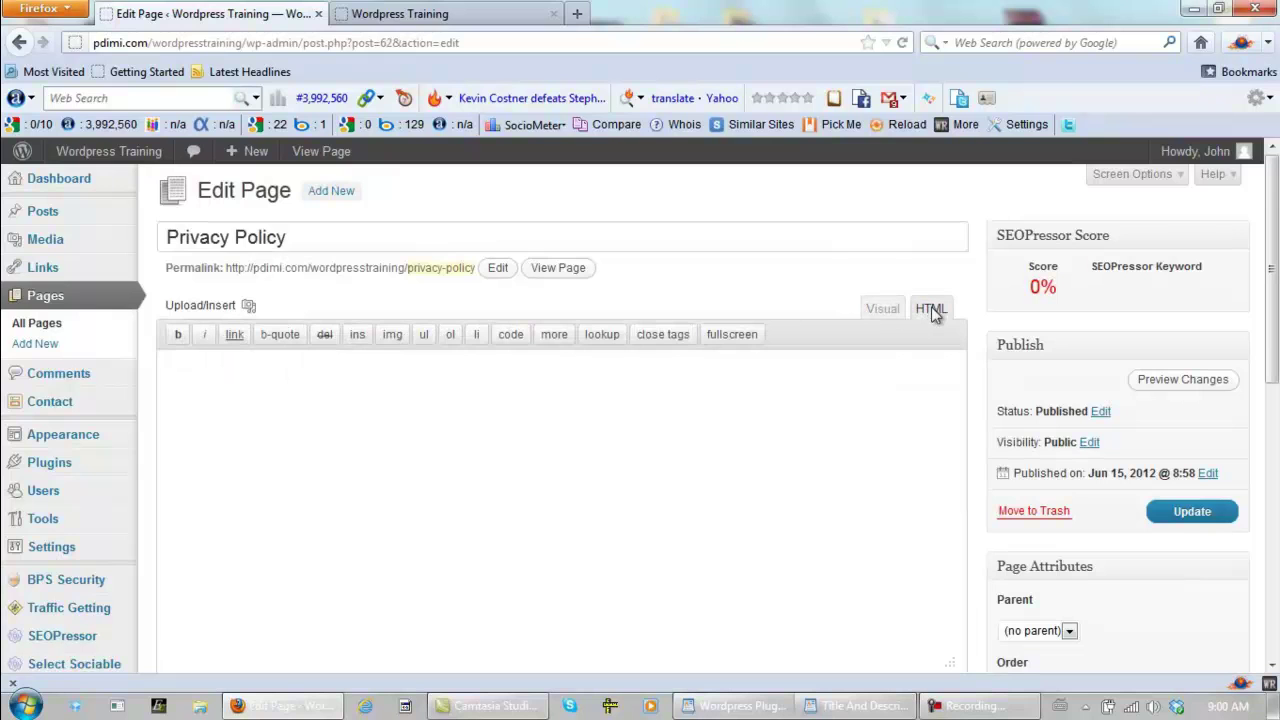
View the Privacy Policy page on the live site, and return to its HTML editor
{"action": "left_click", "coordinate": [500, 22]}
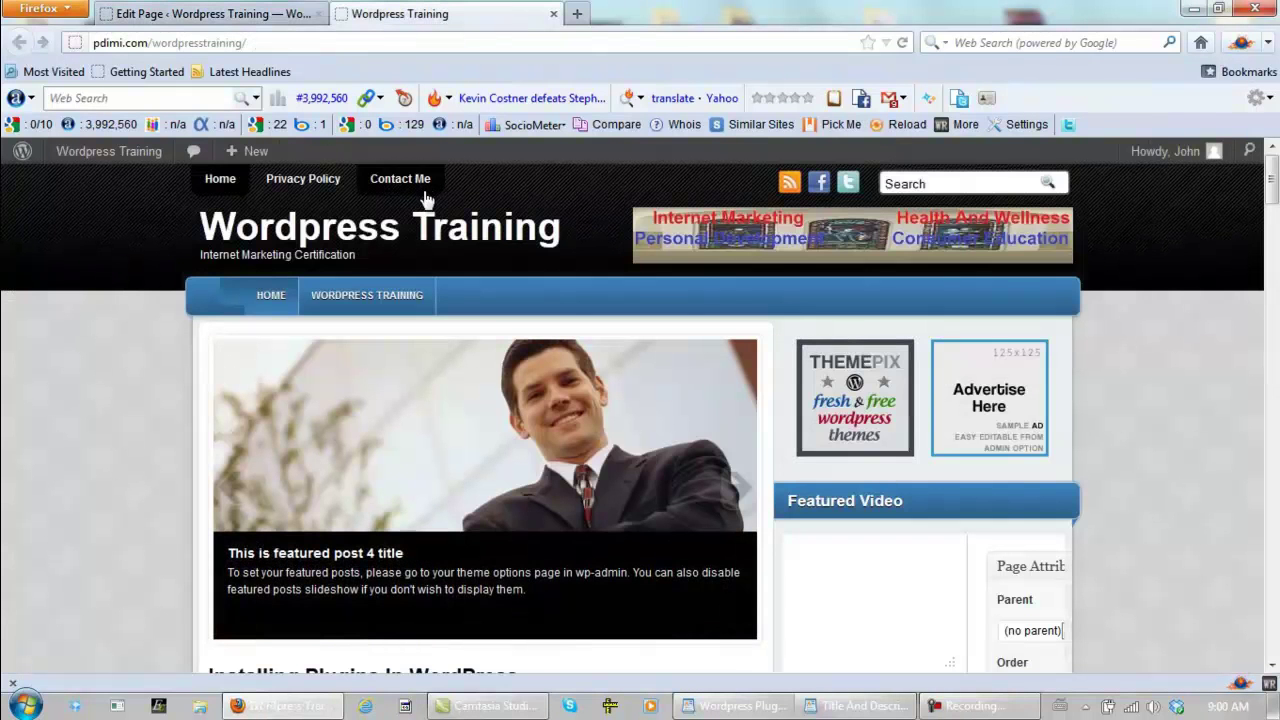
{"action": "left_click", "coordinate": [303, 180]}
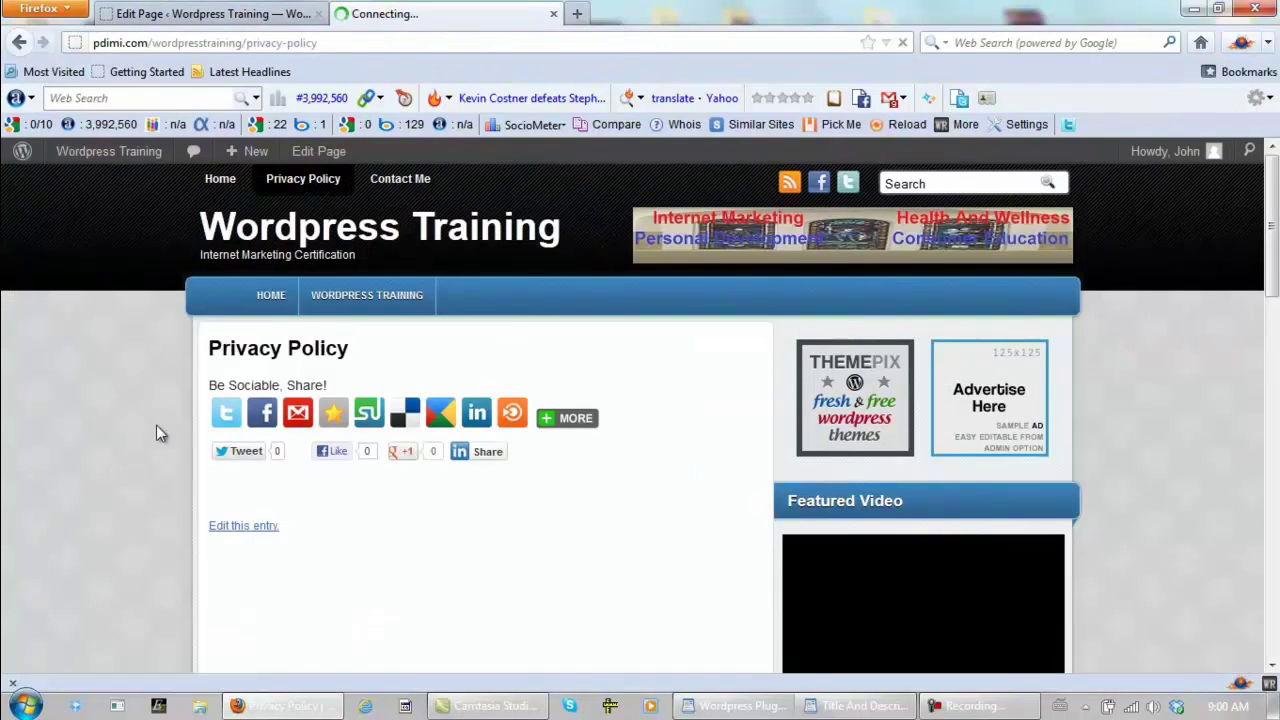
{"action": "left_click", "coordinate": [246, 18]}
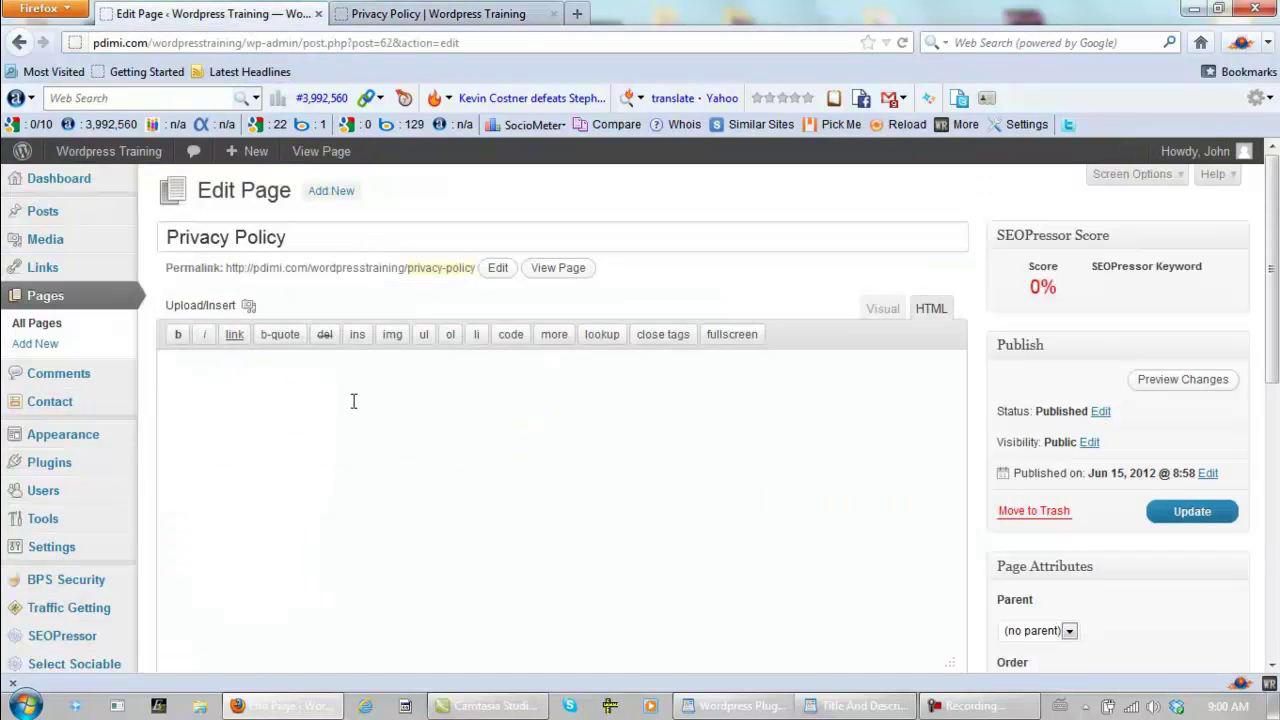
Paste the <!-- googleprivacypolicy --> code into the Privacy Policy page's content and update the page
{"action": "right_click", "coordinate": [353, 401]}
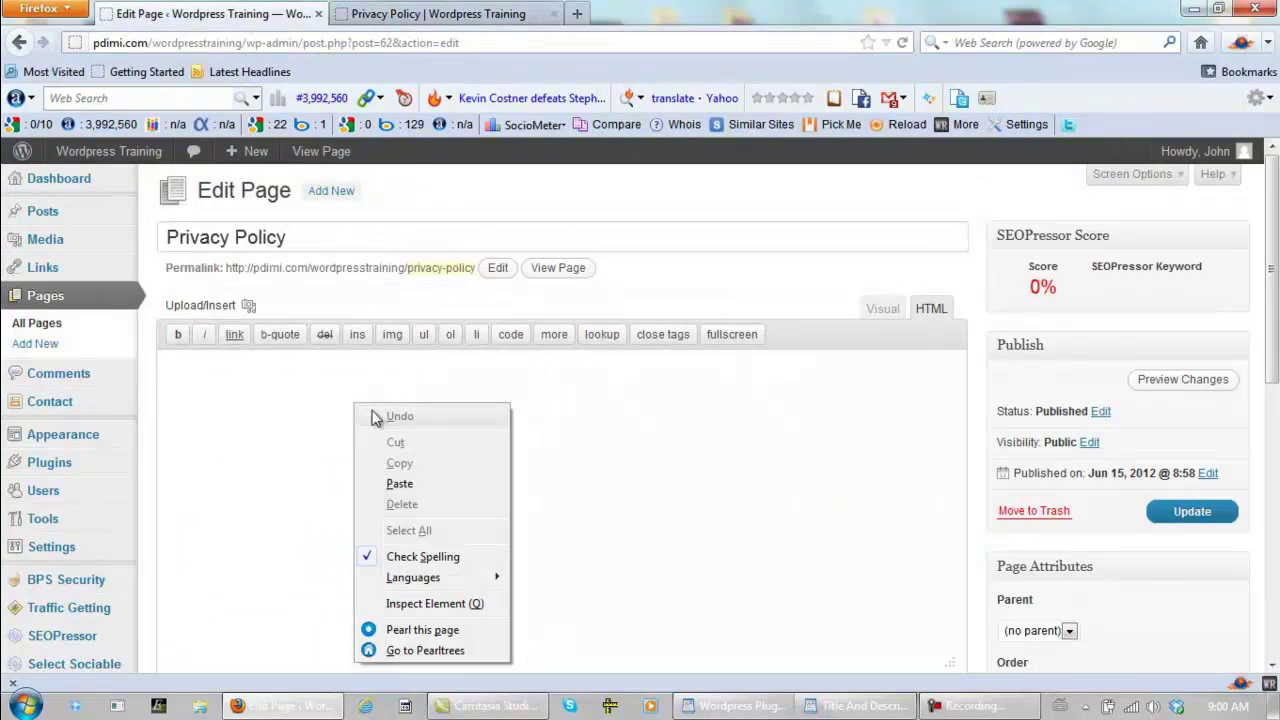
{"action": "left_click", "coordinate": [410, 486]}
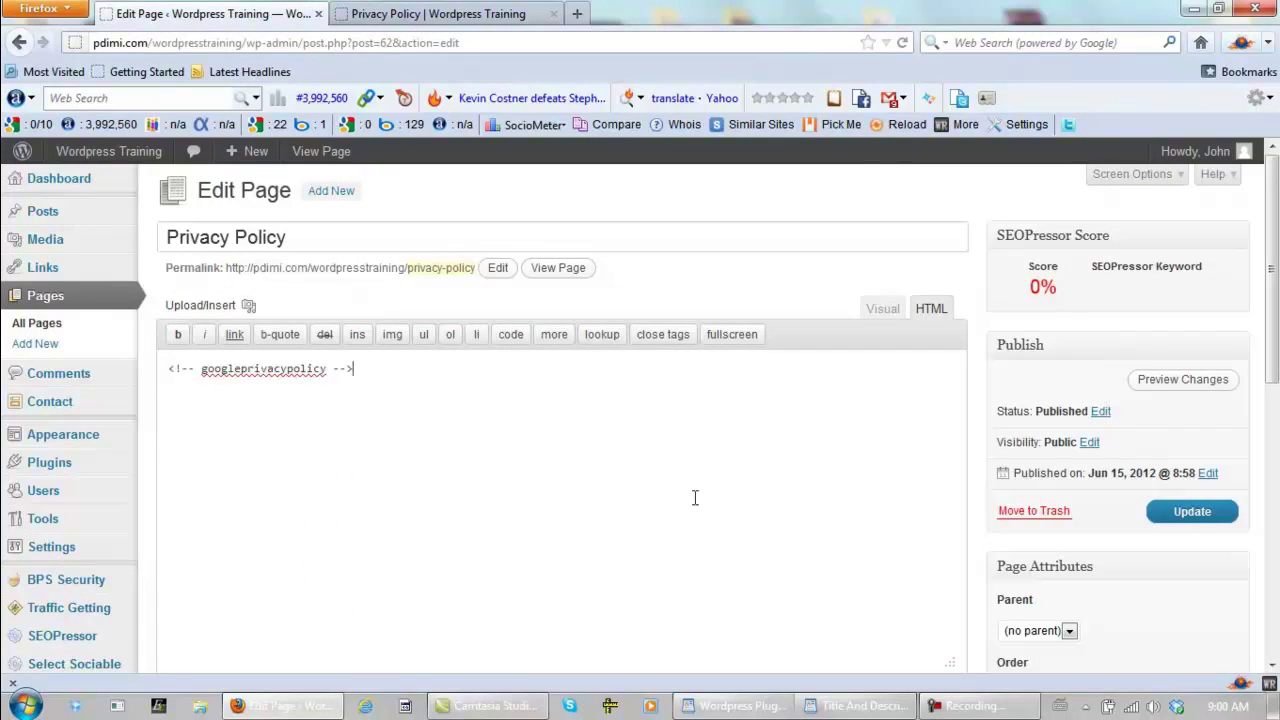
{"action": "left_click", "coordinate": [1205, 513]}
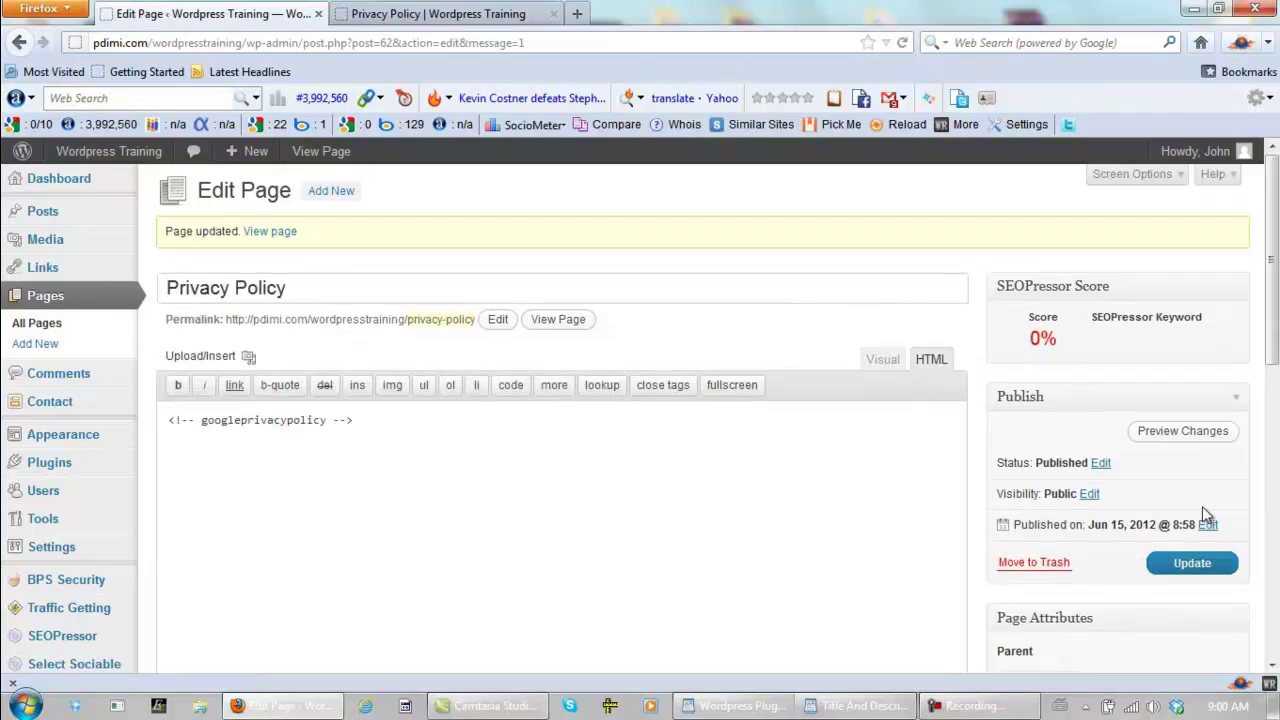
Reload the live Privacy Policy page and look through its policy text, returning to the page editor at the end
{"action": "left_click", "coordinate": [438, 13]}
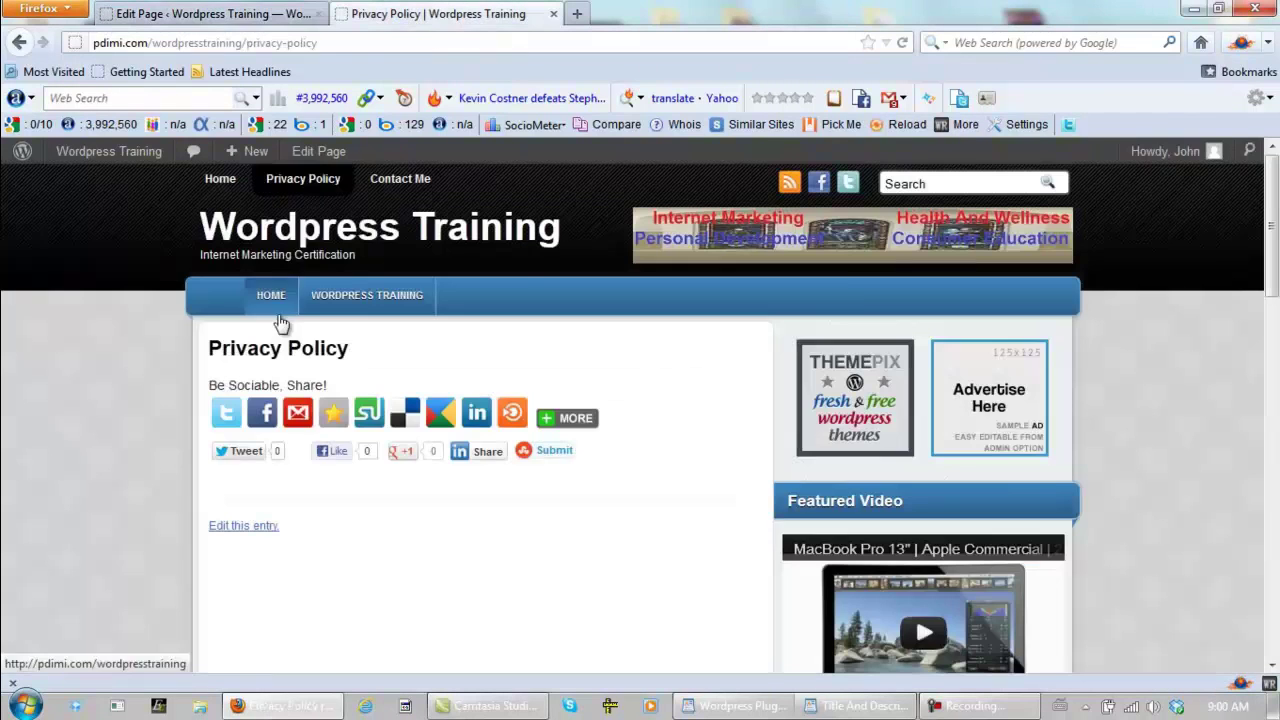
{"action": "left_click", "coordinate": [290, 181]}
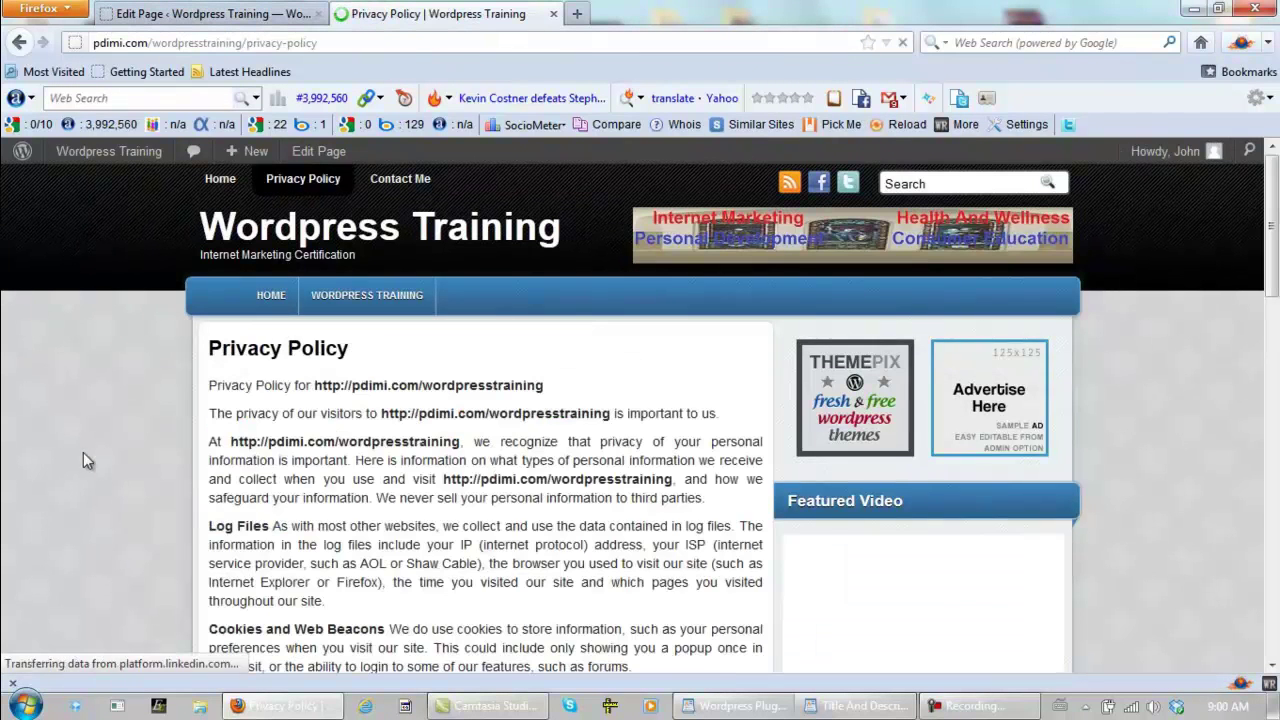
{"action": "scroll", "coordinate": [523, 445], "scroll_direction": "down", "scroll_amount": 10}
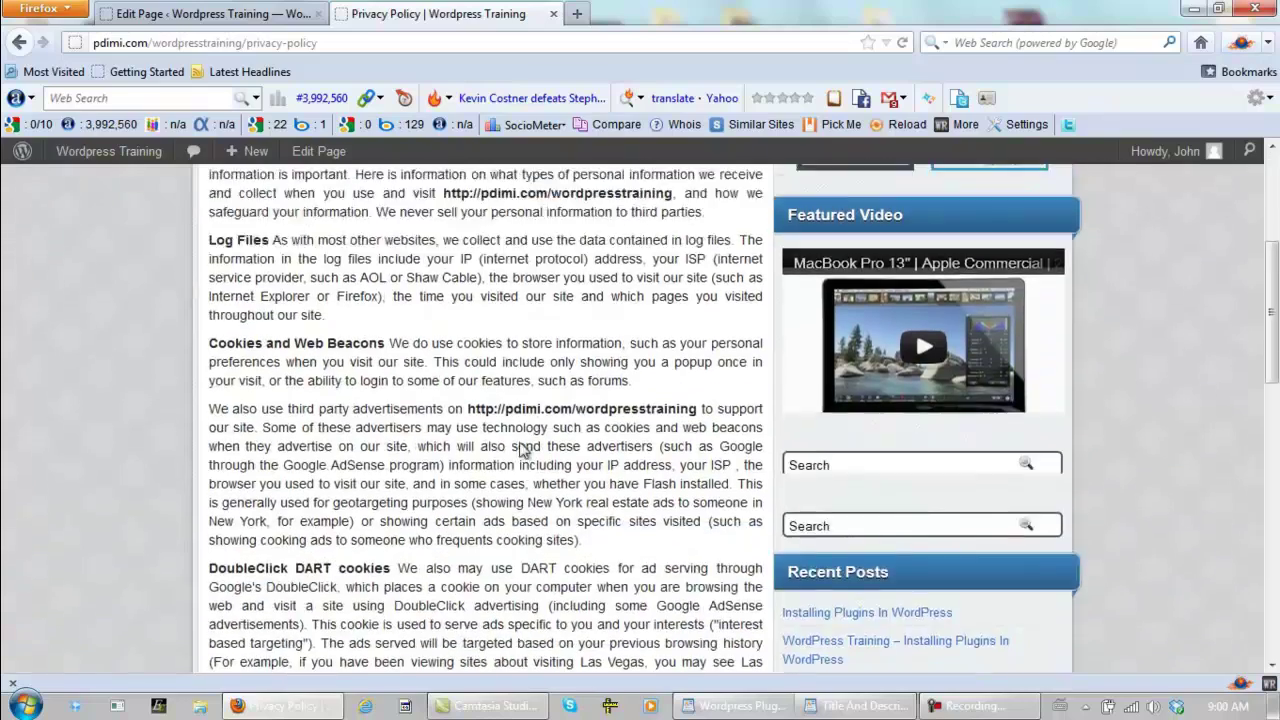
{"action": "scroll", "coordinate": [523, 450], "scroll_direction": "up", "scroll_amount": 10}
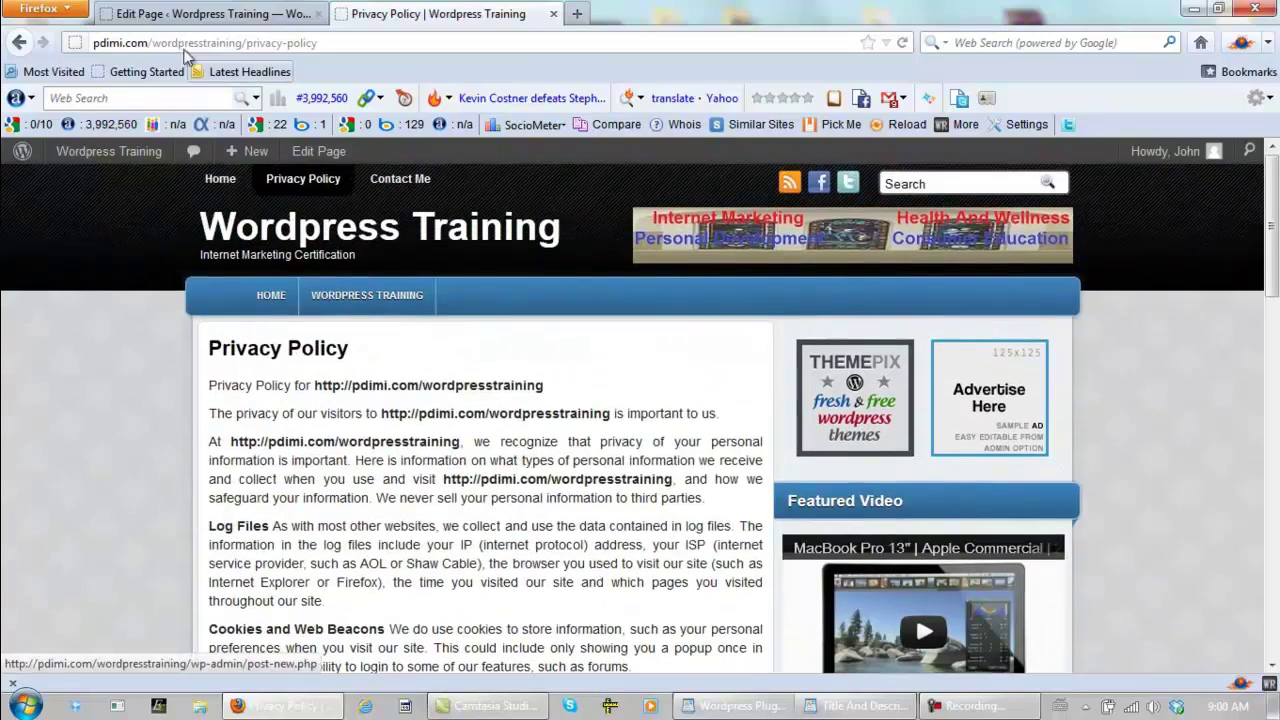
{"action": "left_click", "coordinate": [185, 15]}
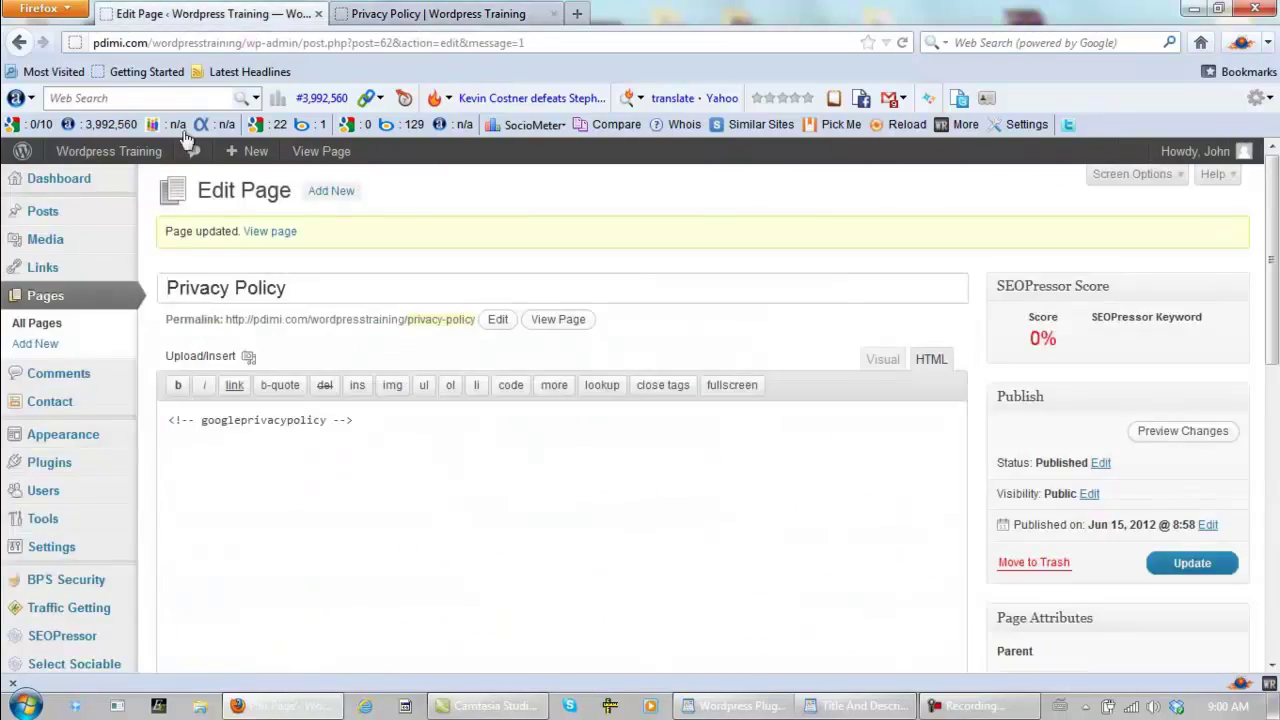
Open Contact form 1 in Contact Form 7 for editing and review the recipient address in its Mail settings
{"action": "scroll", "coordinate": [143, 337], "scroll_direction": "down", "scroll_amount": 4}
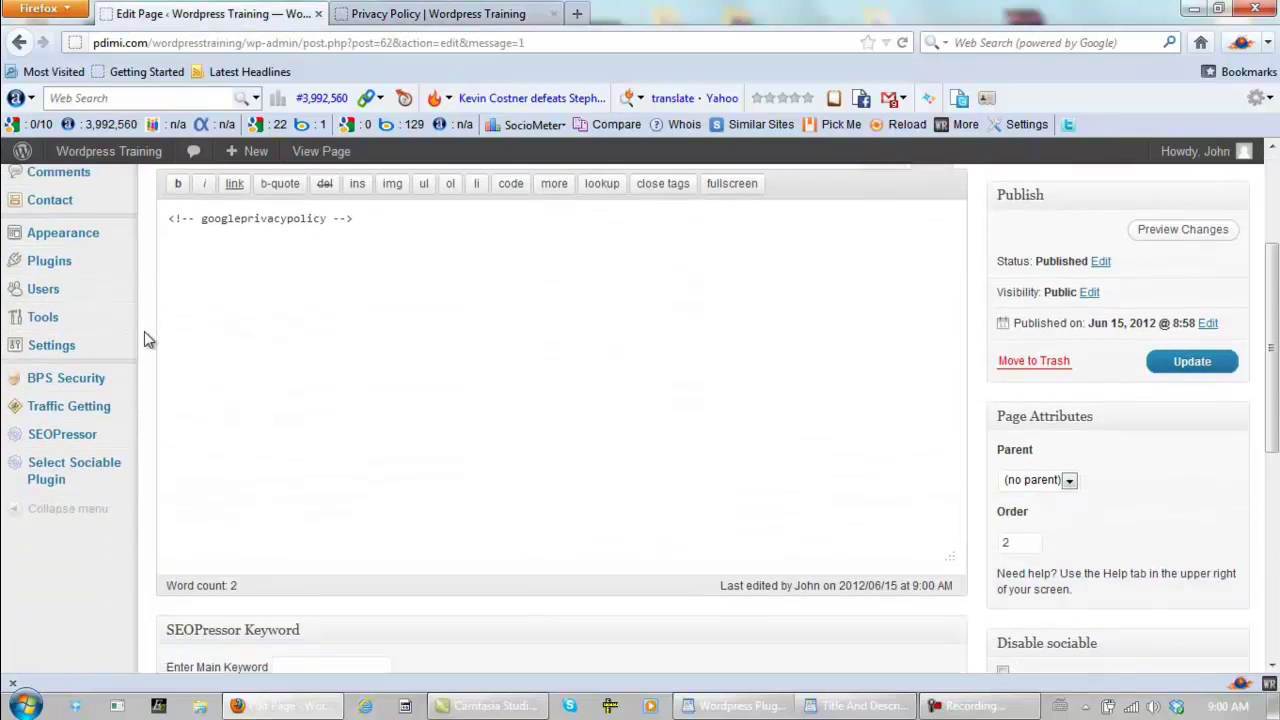
{"action": "scroll", "coordinate": [143, 337], "scroll_direction": "up", "scroll_amount": 2}
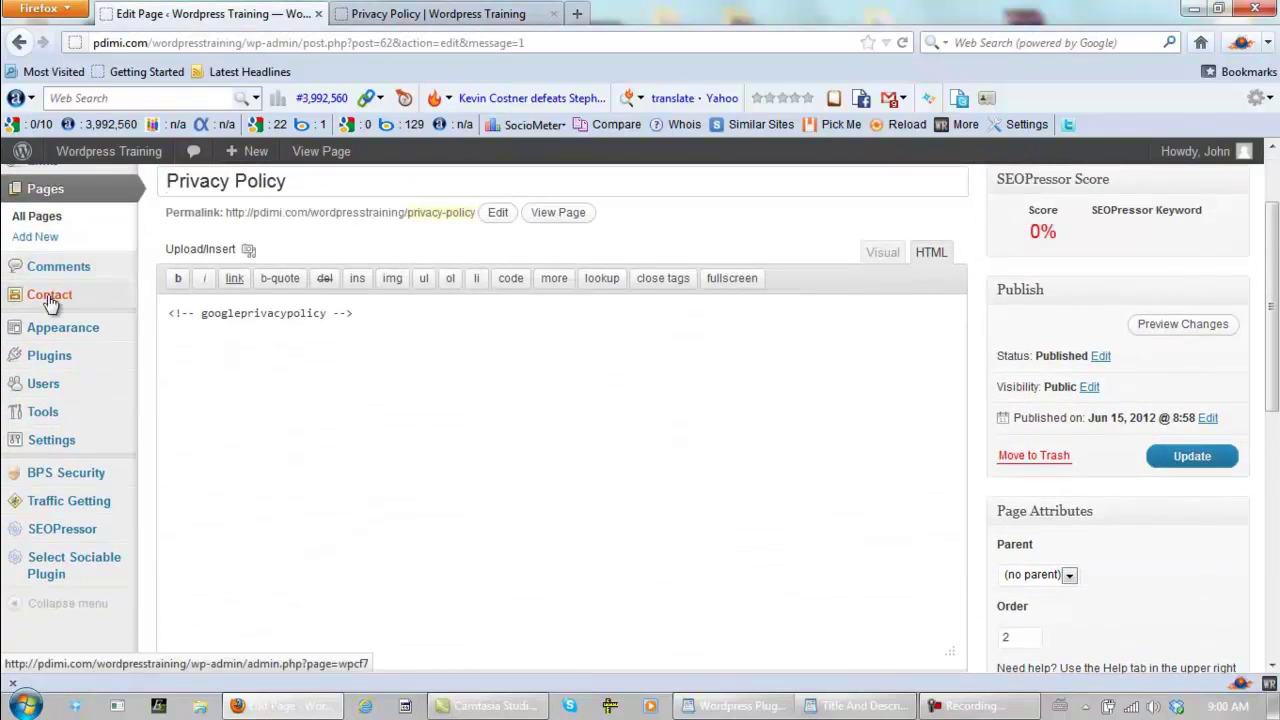
{"action": "left_click", "coordinate": [50, 304]}
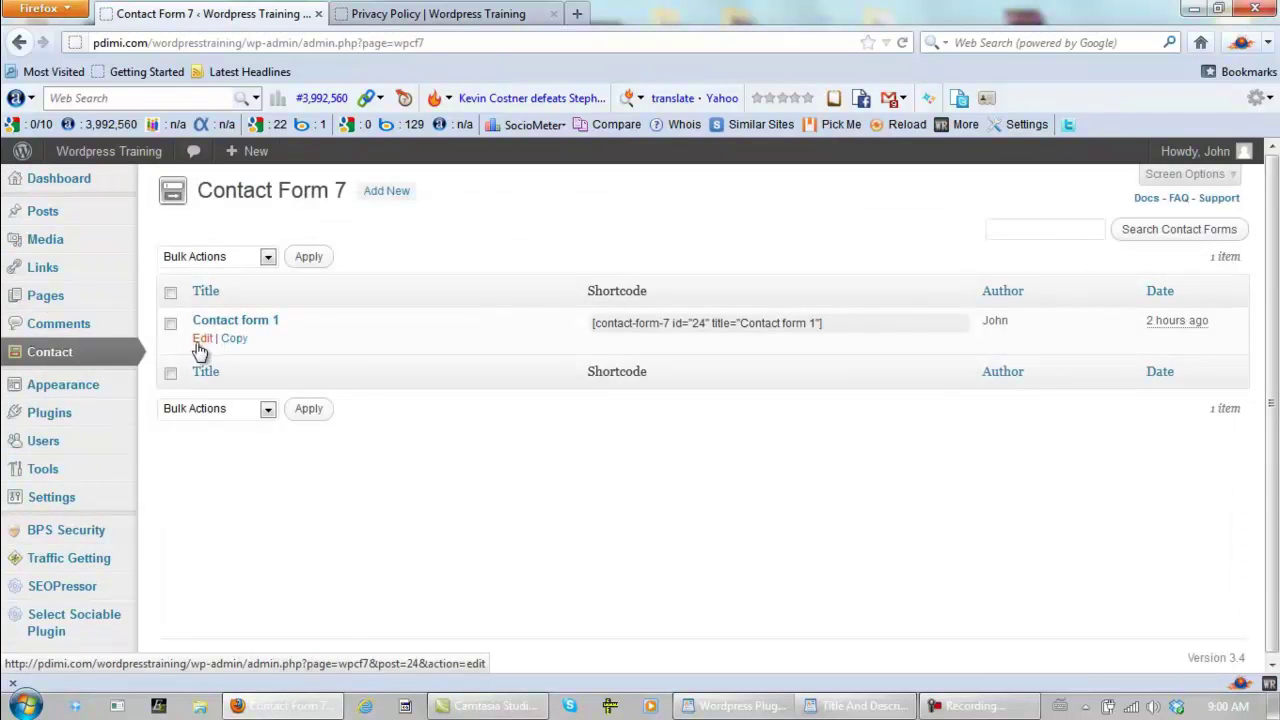
{"action": "left_click", "coordinate": [202, 340]}
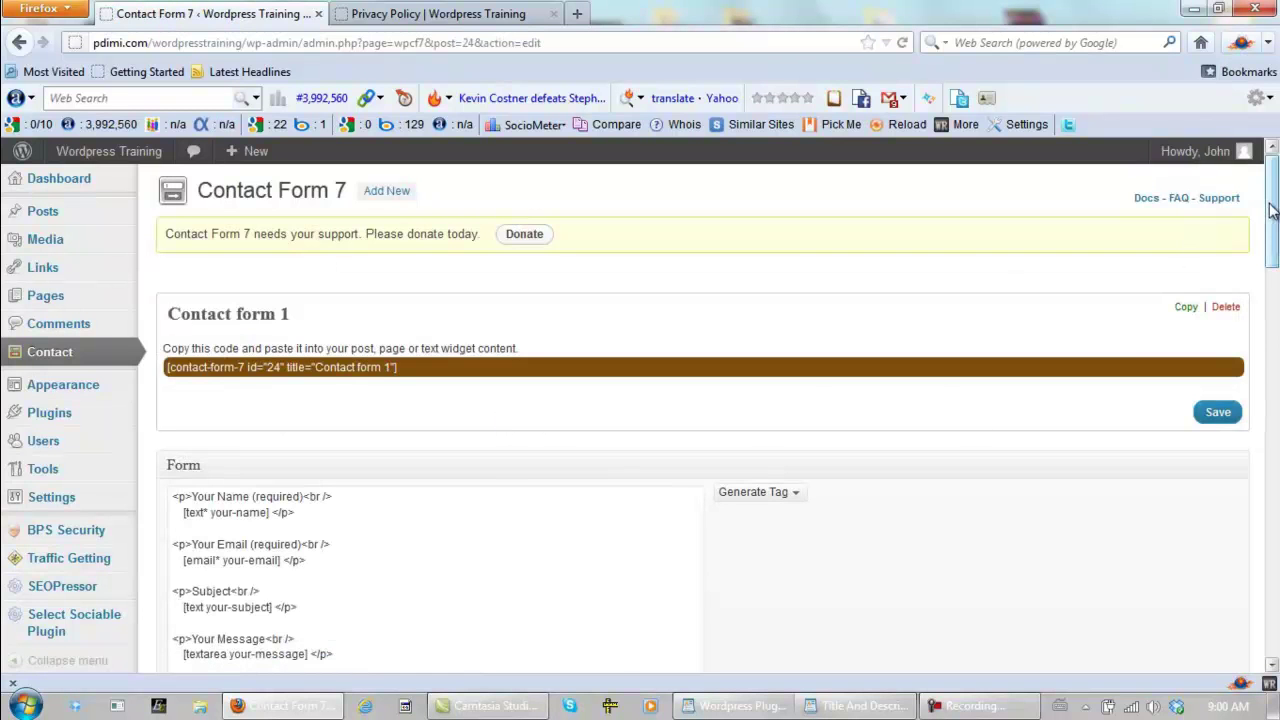
{"action": "left_click_drag", "start_coordinate": [1270, 212], "coordinate": [1272, 343]}
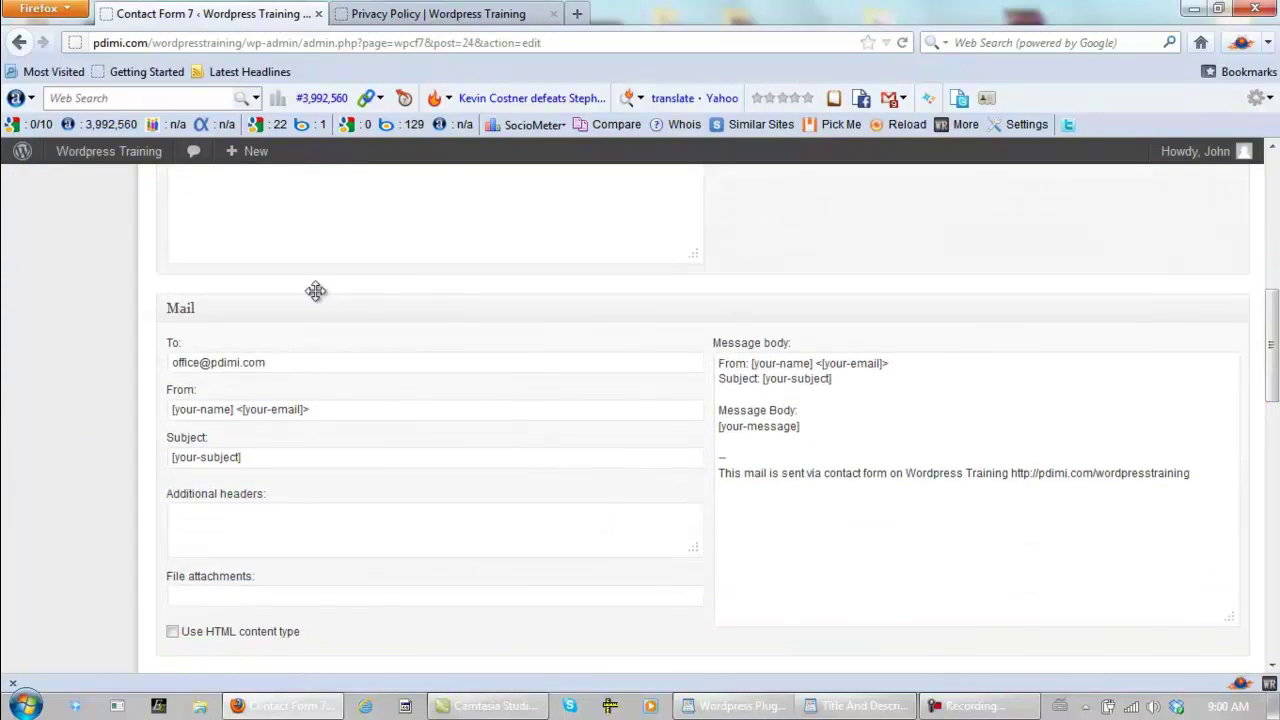
{"action": "left_click", "coordinate": [195, 362]}
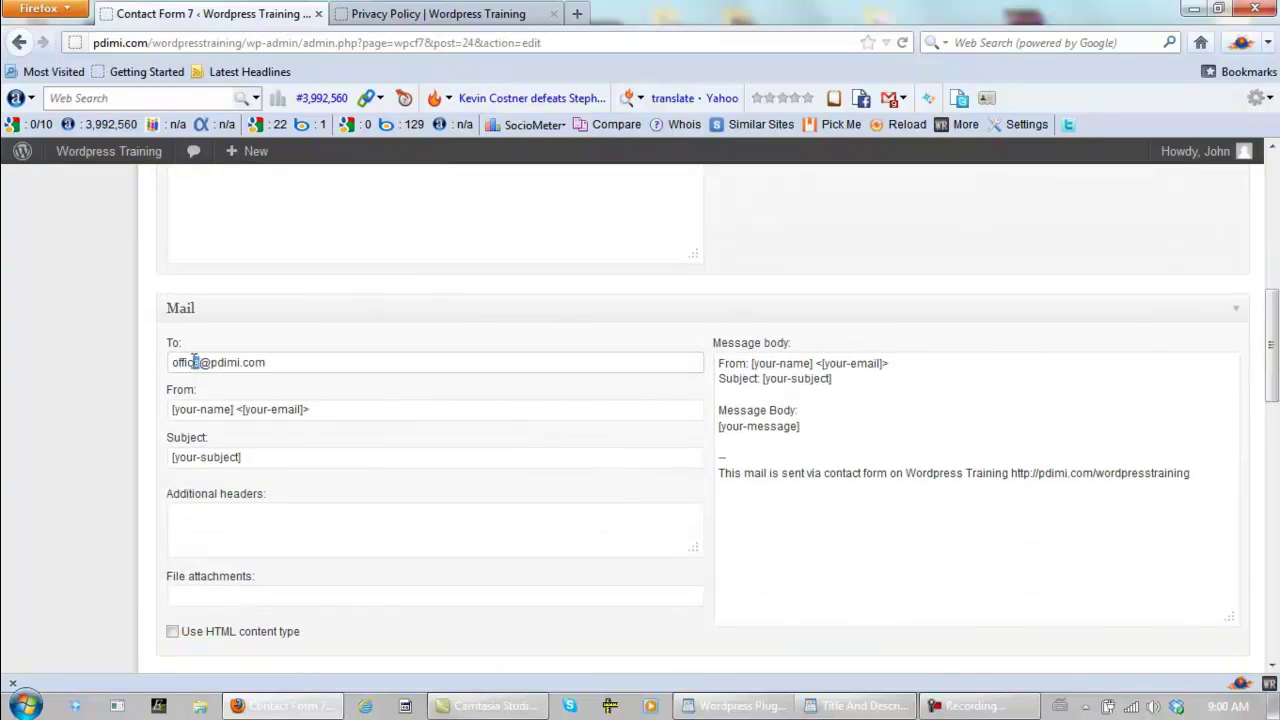
{"action": "left_click", "coordinate": [315, 354]}
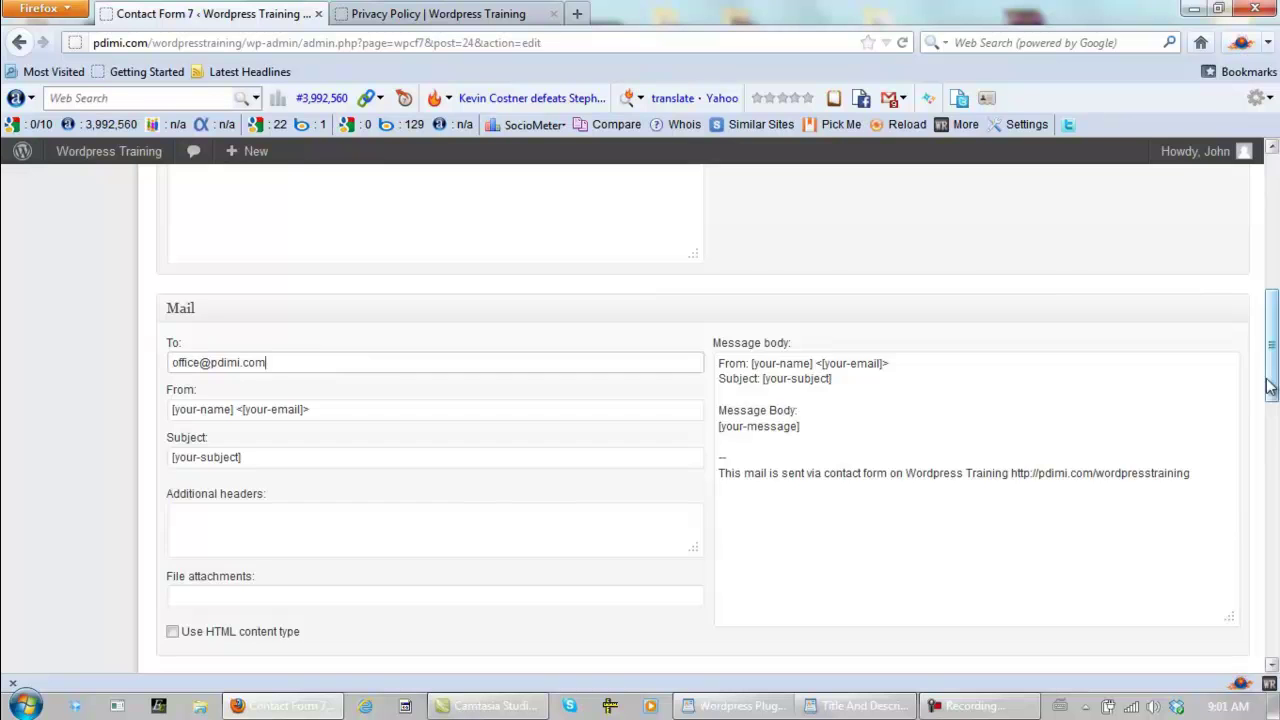
Return to the Contact Form 7 list and copy Contact form 1's shortcode
{"action": "scroll", "coordinate": [1272, 343], "scroll_direction": "up", "scroll_amount": 2}
{"action": "scroll", "coordinate": [1277, 343], "scroll_direction": "up", "scroll_amount": 6}
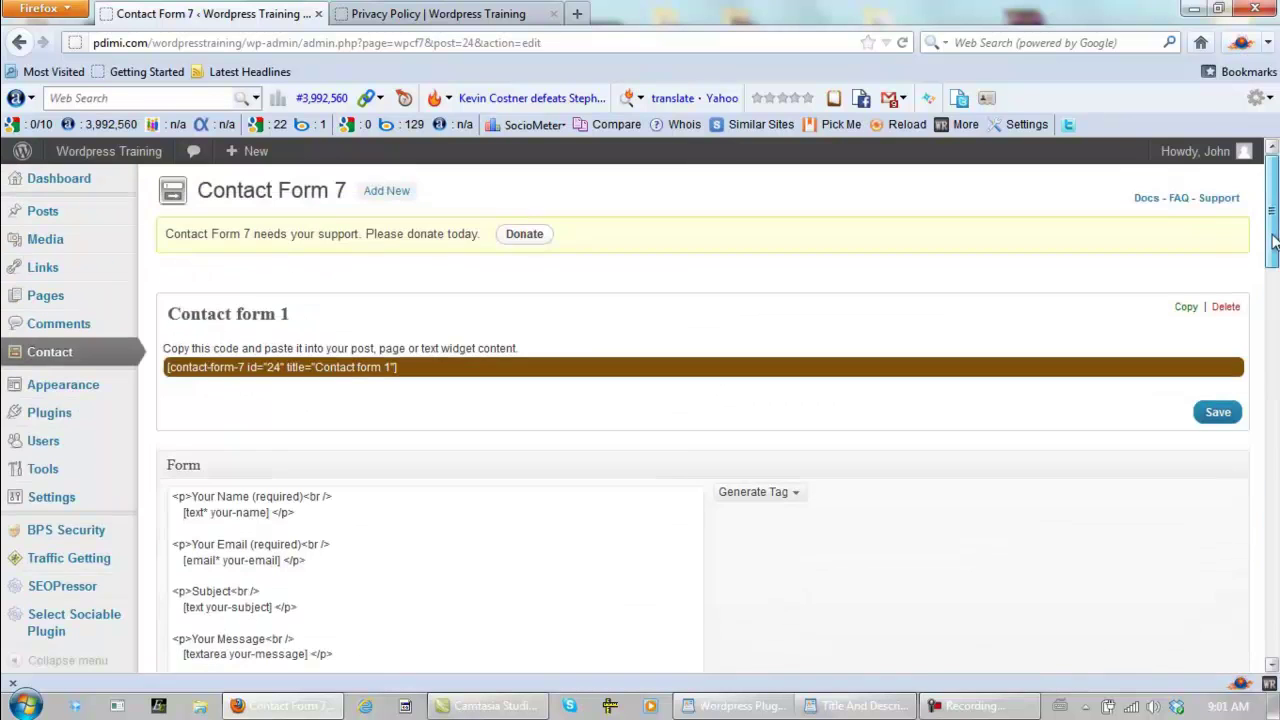
{"action": "left_click", "coordinate": [55, 354]}
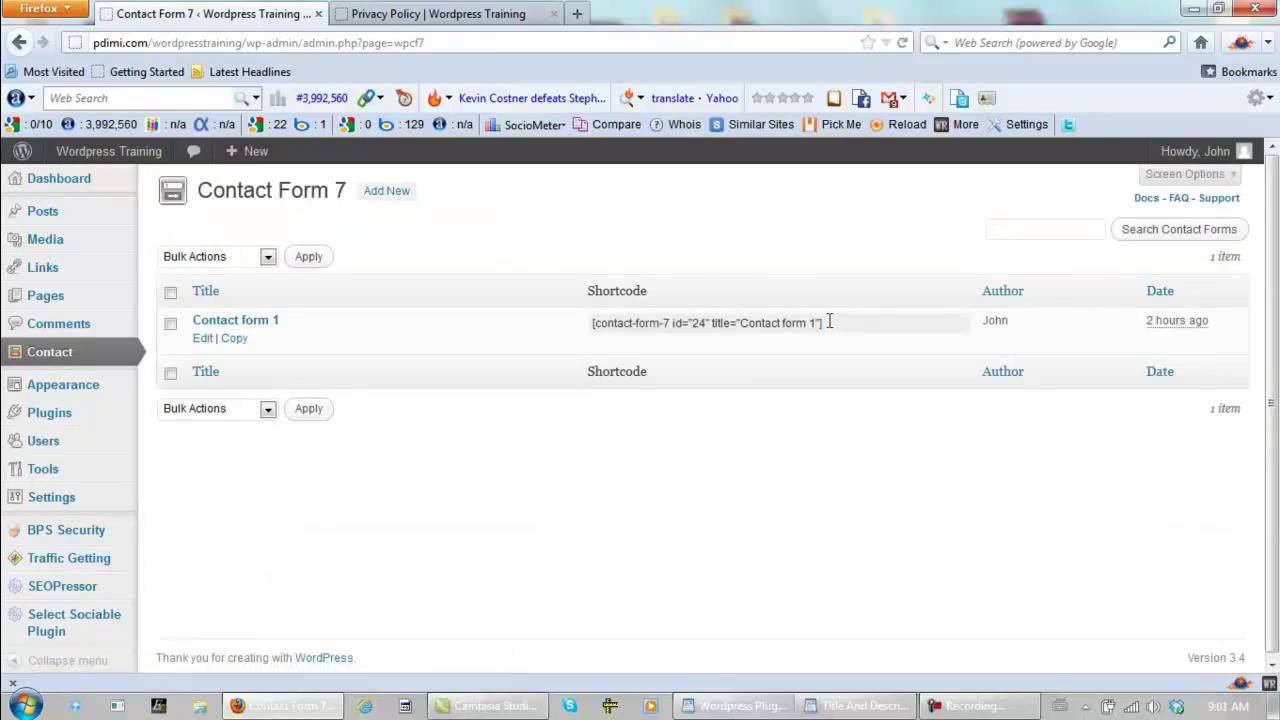
{"action": "mouse_move", "coordinate": [829, 323]}
{"action": "left_mouse_down"}
{"action": "mouse_move", "coordinate": [799, 320]}
{"action": "mouse_move", "coordinate": [827, 319]}
{"action": "left_mouse_up"}
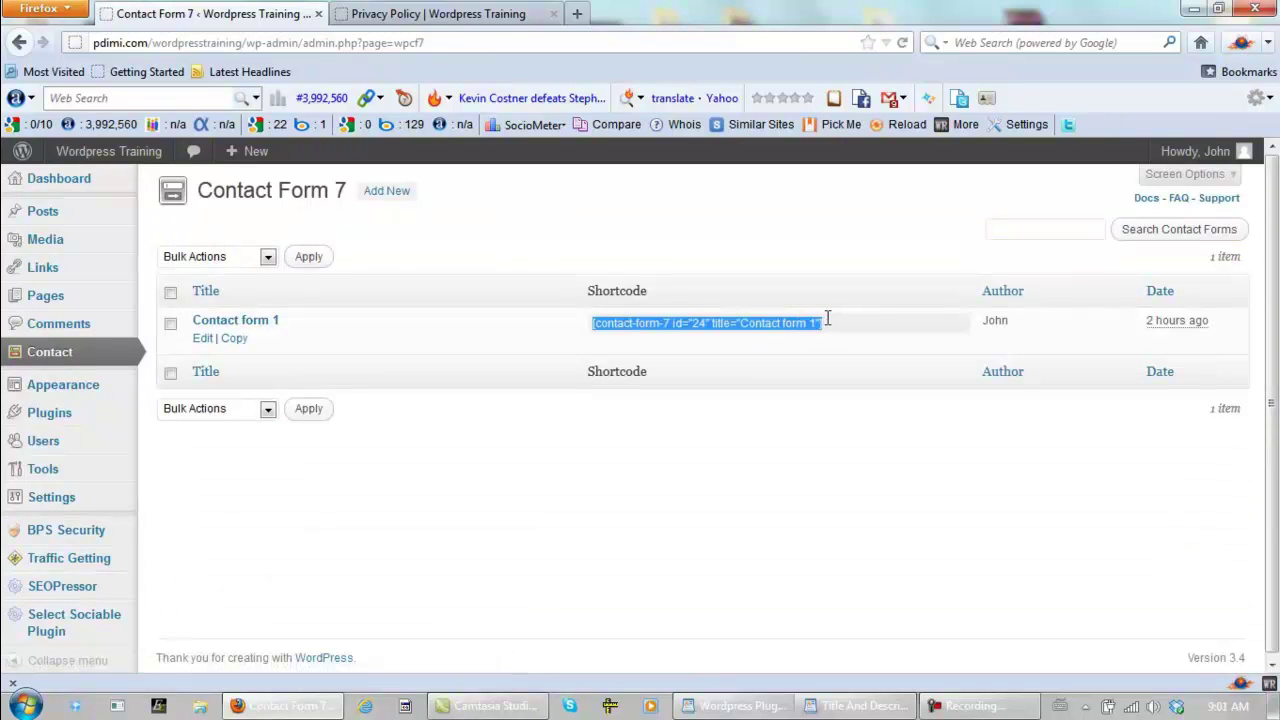
{"action": "right_click", "coordinate": [762, 322]}
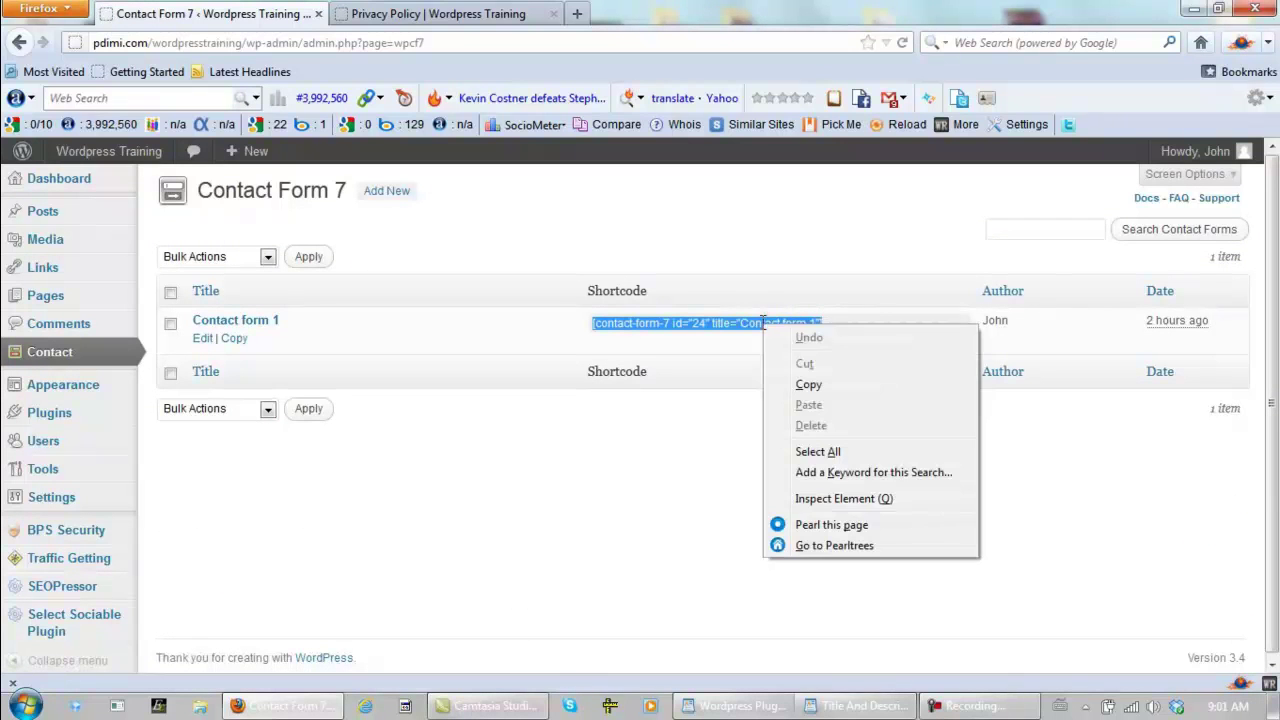
{"action": "left_click", "coordinate": [805, 384]}
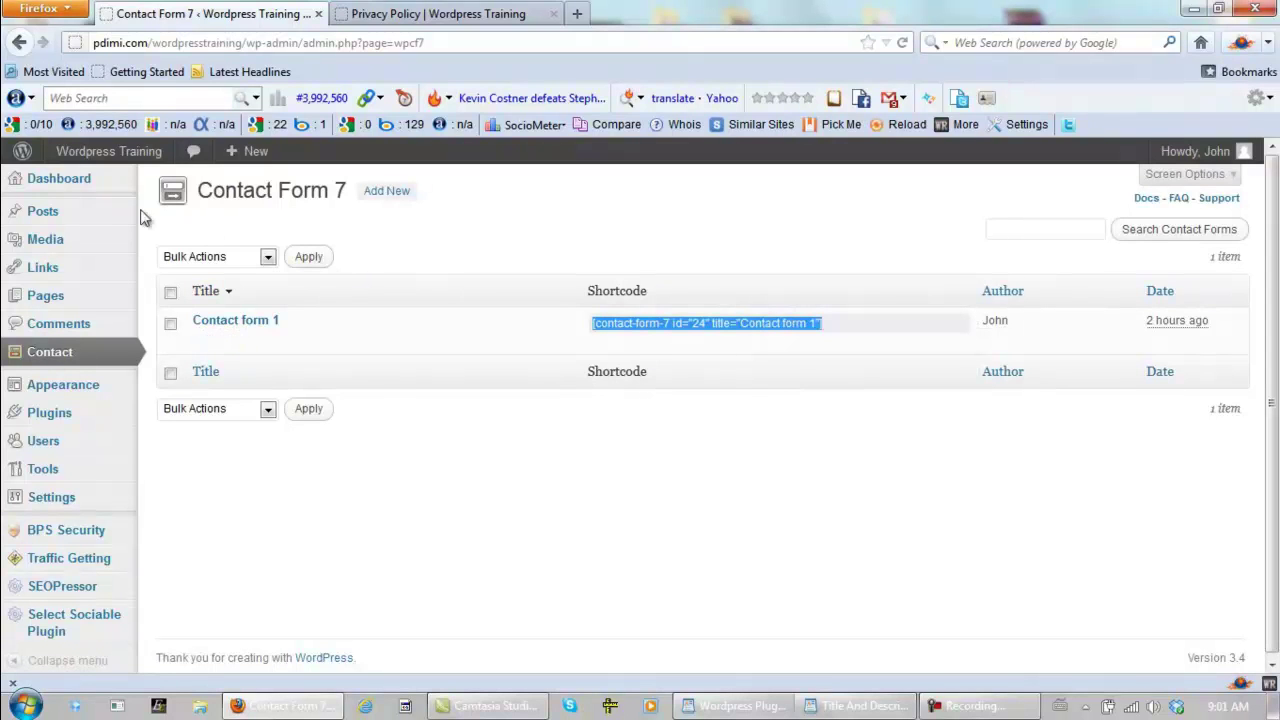
Paste the [contact-form-7 id="24" title="Contact form 1"] shortcode into the Contact Me page's HTML content and update the page
{"action": "mouse_move", "coordinate": [42, 300]}
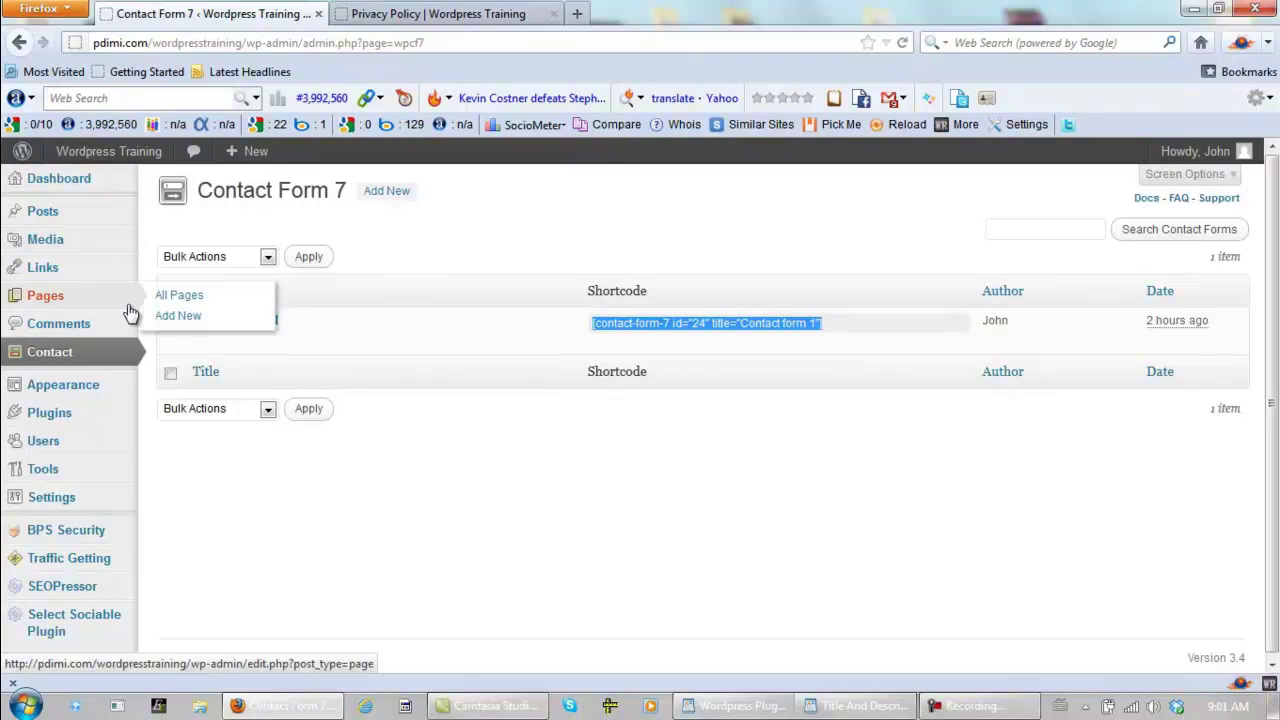
{"action": "left_click", "coordinate": [188, 298]}
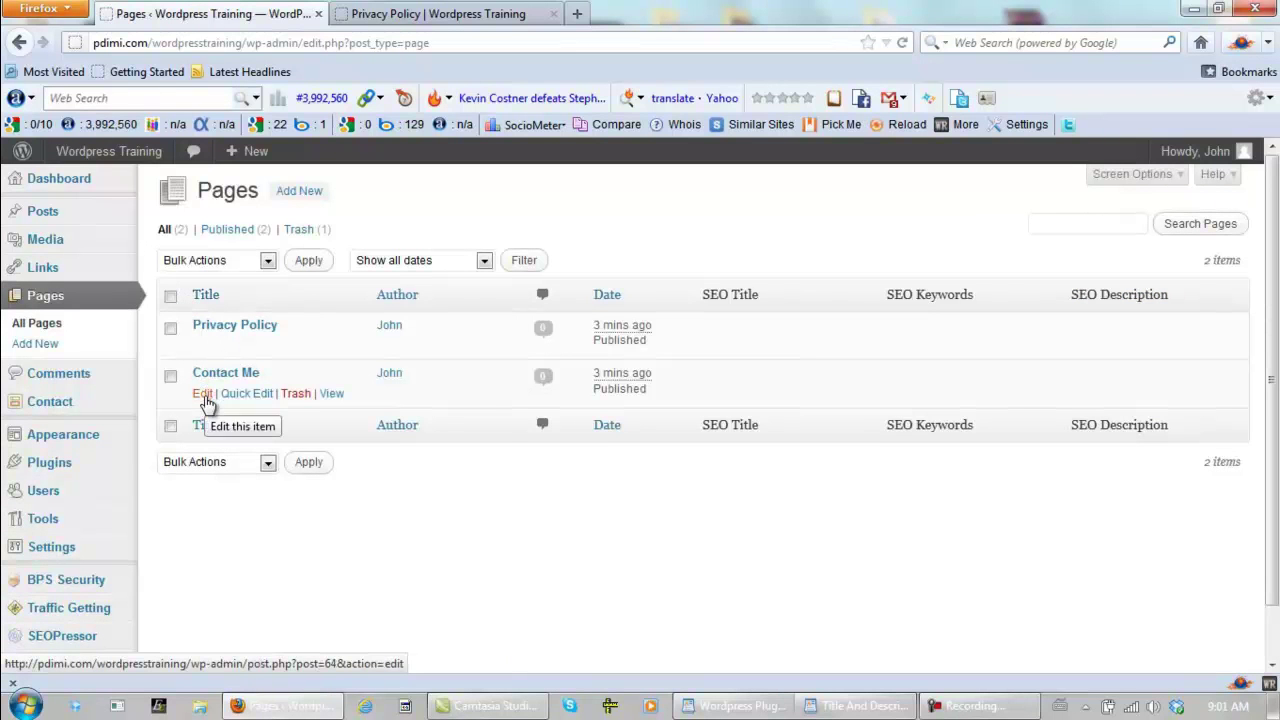
{"action": "left_click", "coordinate": [203, 394]}
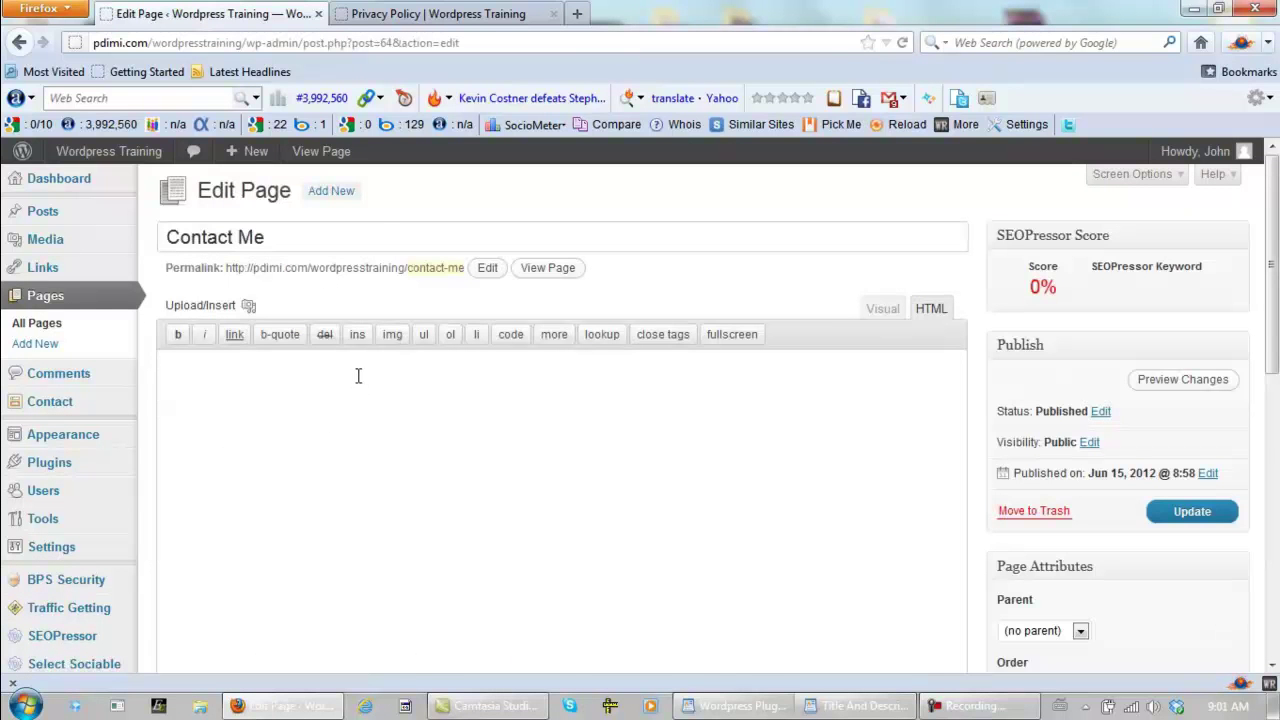
{"action": "right_click", "coordinate": [358, 375]}
{"action": "left_click", "coordinate": [410, 457]}
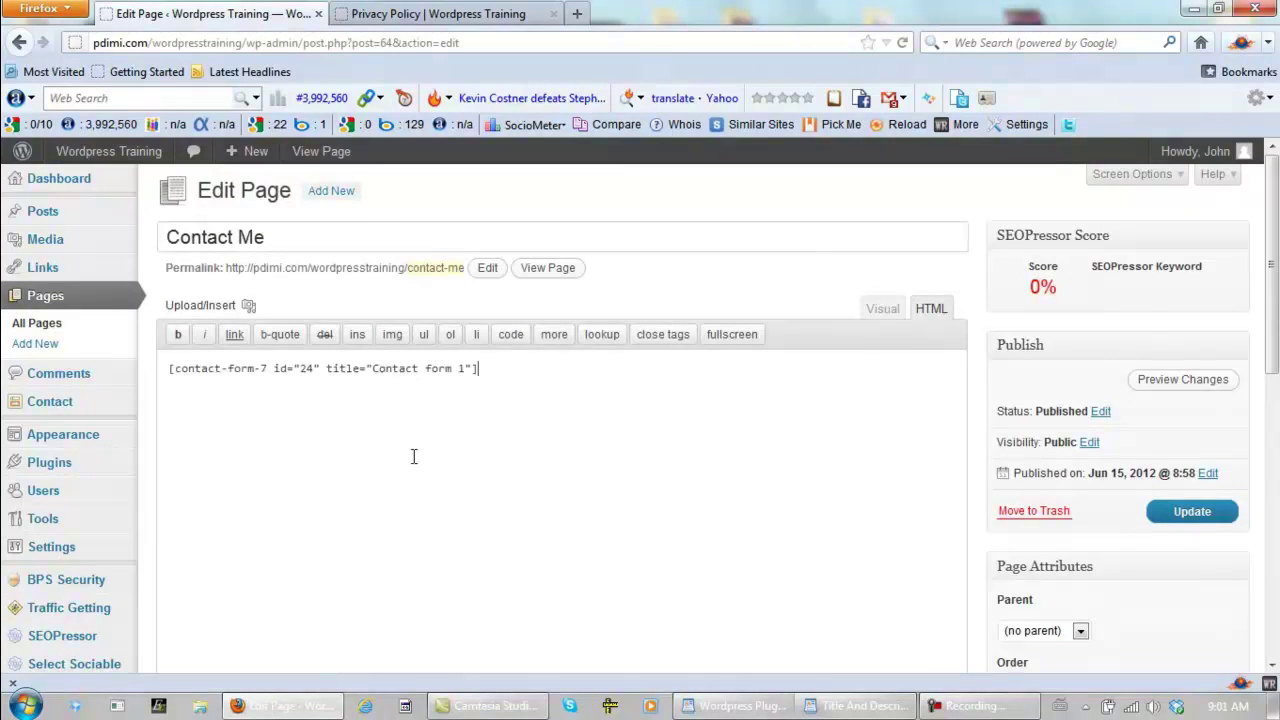
{"action": "left_click", "coordinate": [1173, 514]}
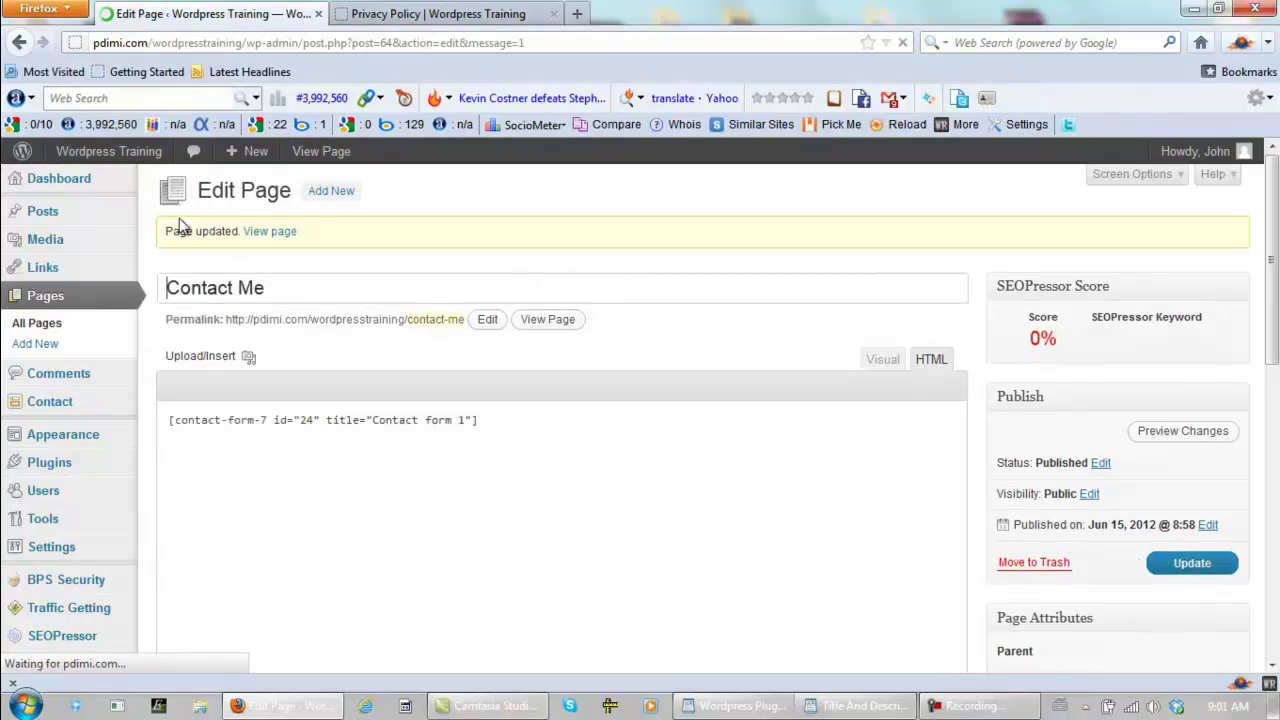
Return the admin area to the Dashboard, and look through the contact form on the live site's Contact Me page
{"action": "left_click", "coordinate": [40, 188]}
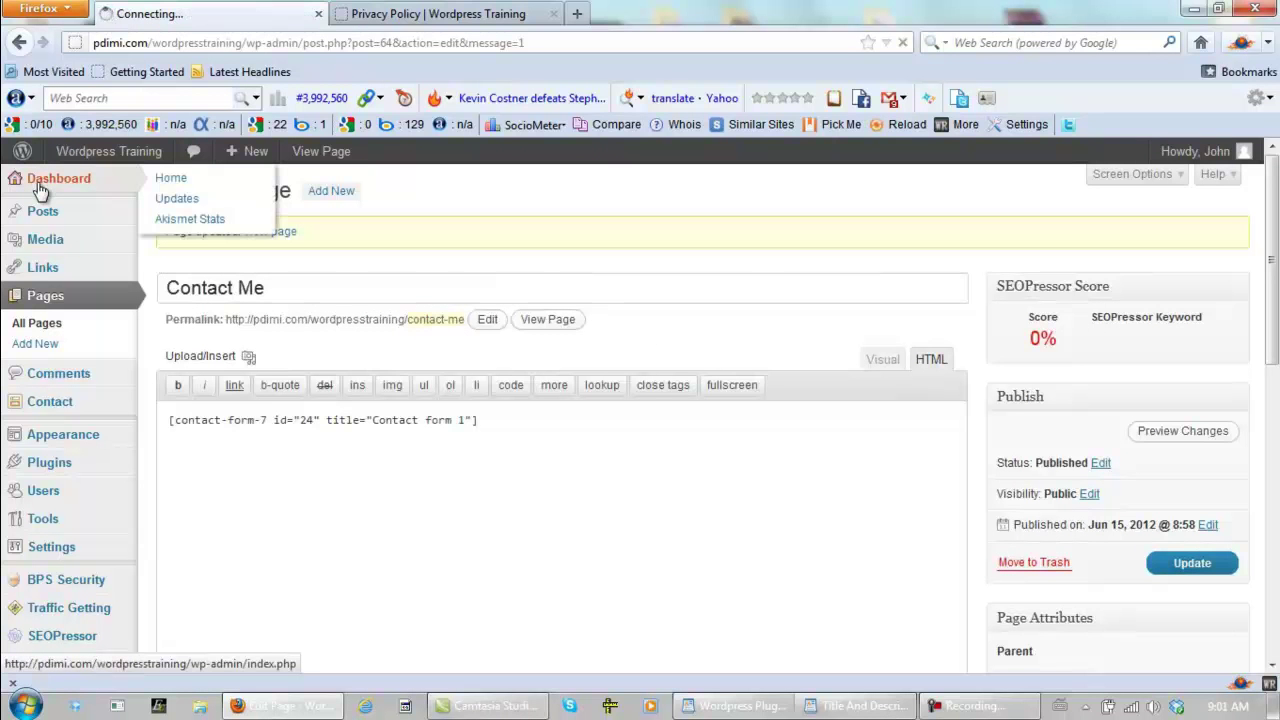
{"action": "left_click", "coordinate": [497, 17]}
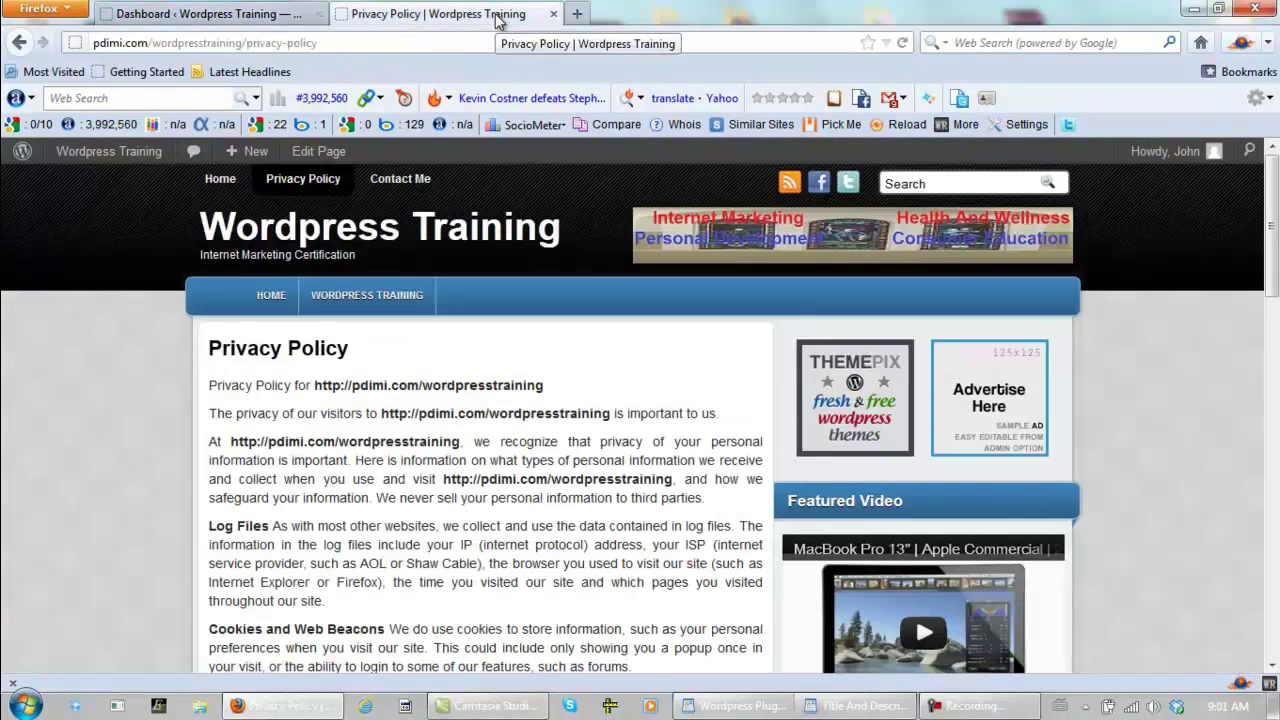
{"action": "left_click", "coordinate": [398, 180]}
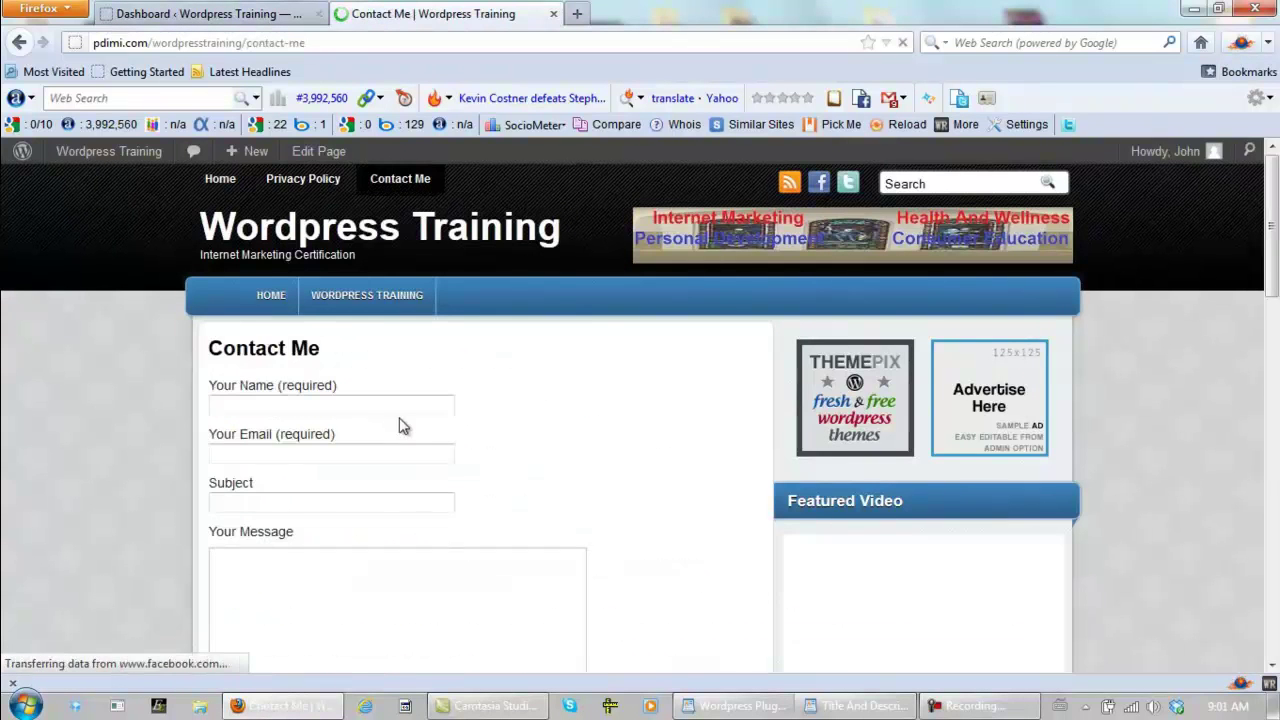
{"action": "scroll", "coordinate": [590, 421], "scroll_direction": "down", "scroll_amount": 4}
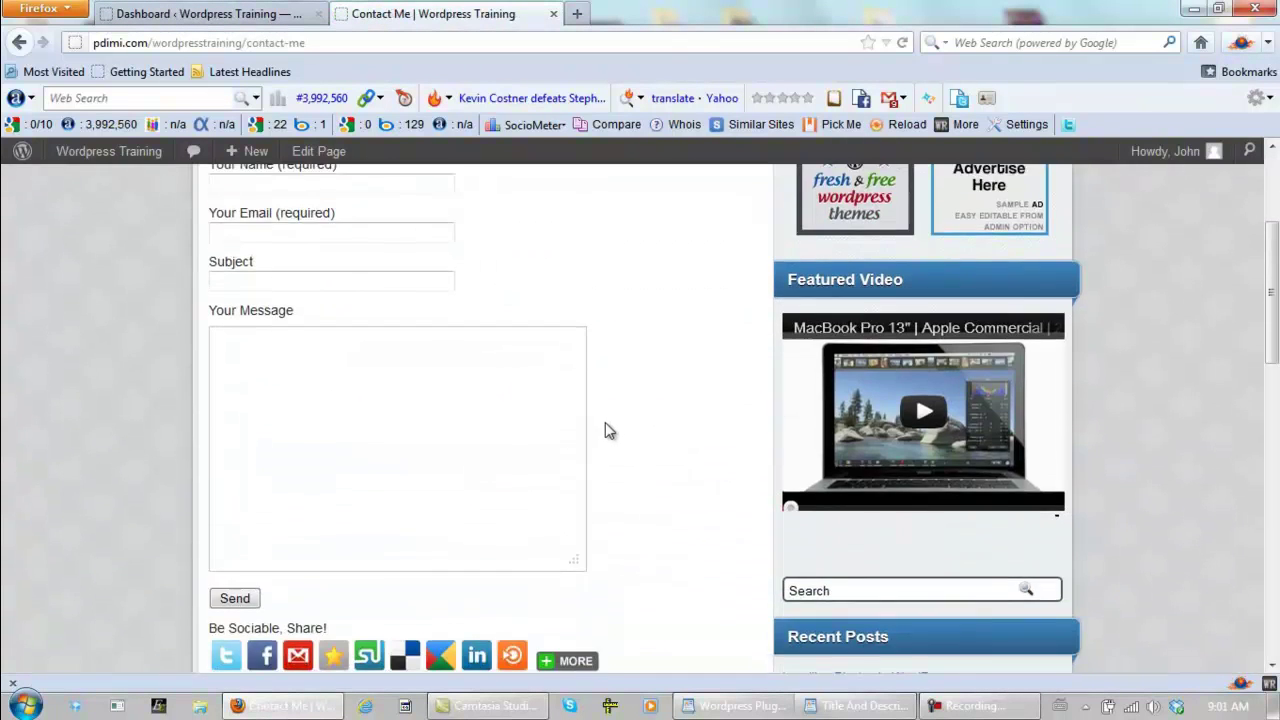
{"action": "scroll", "coordinate": [605, 422], "scroll_direction": "down", "scroll_amount": 3}
{"action": "scroll", "coordinate": [611, 428], "scroll_direction": "up", "scroll_amount": 6}
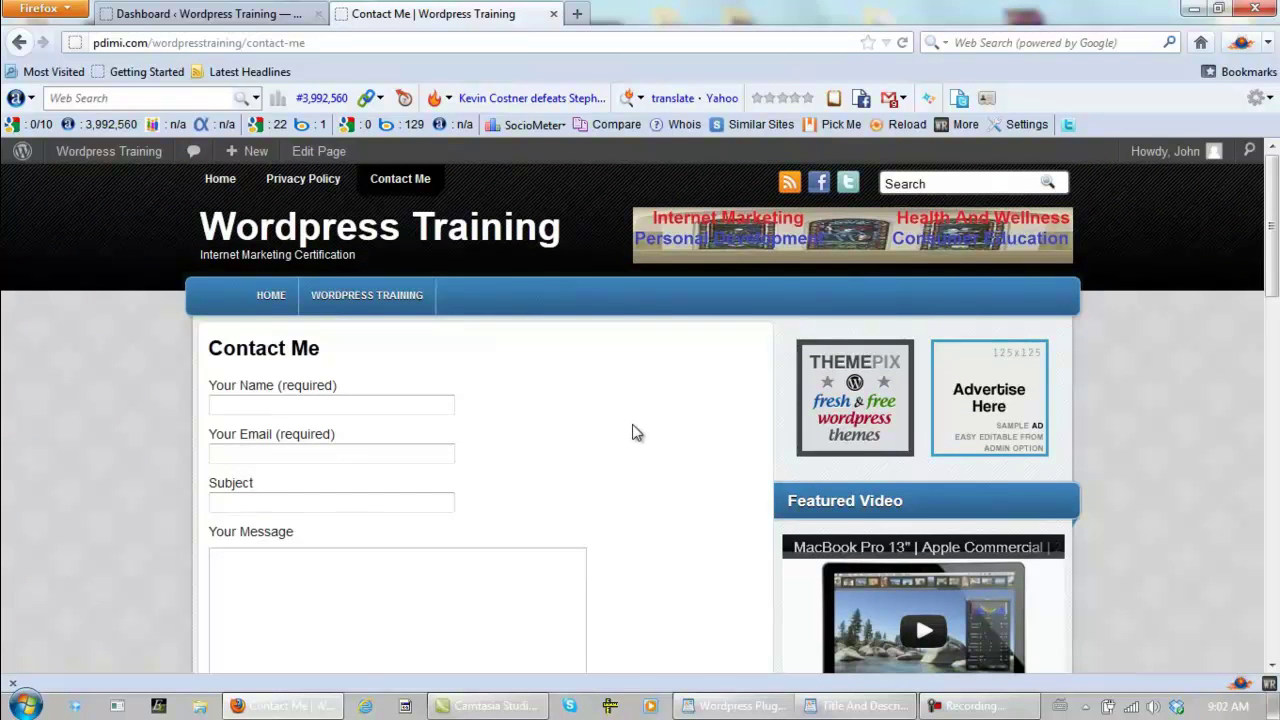
{"action": "scroll", "coordinate": [635, 435], "scroll_direction": "down", "scroll_amount": 3}
{"action": "scroll", "coordinate": [637, 437], "scroll_direction": "up", "scroll_amount": 3}
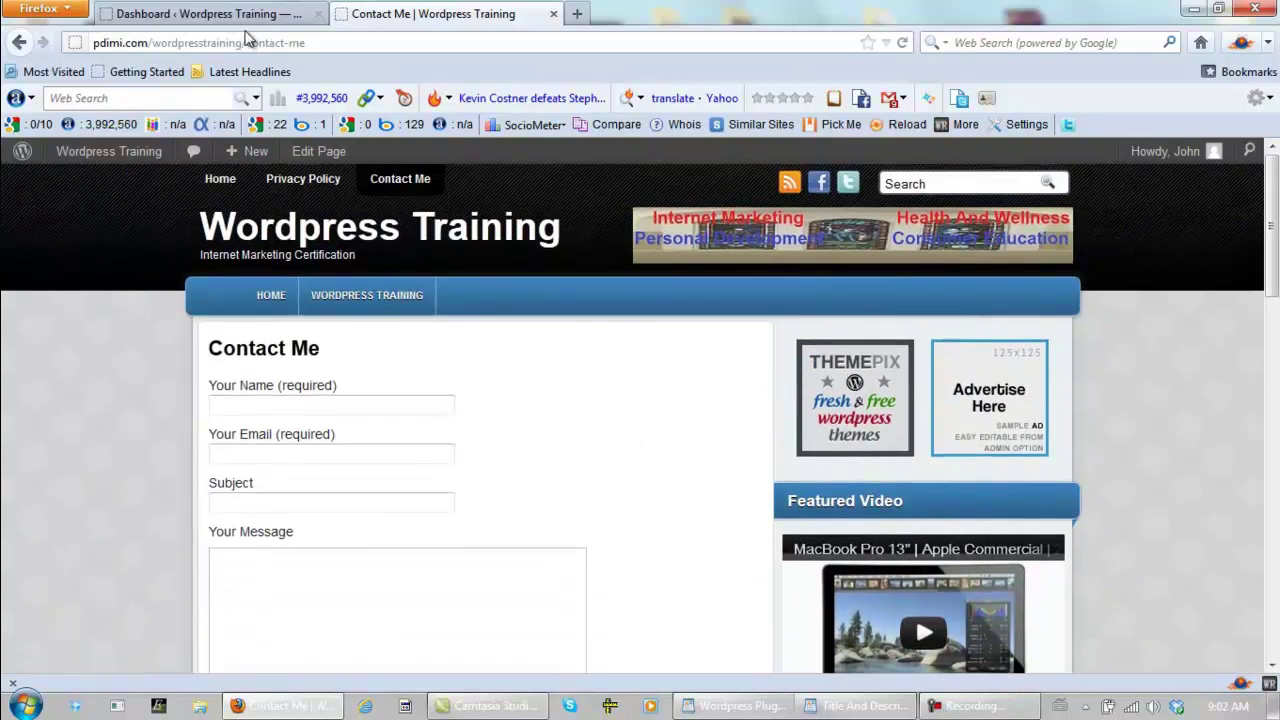
Open BulletProof Security from the admin dashboard and review its Security Status and Security Modes settings
{"action": "left_click", "coordinate": [230, 14]}
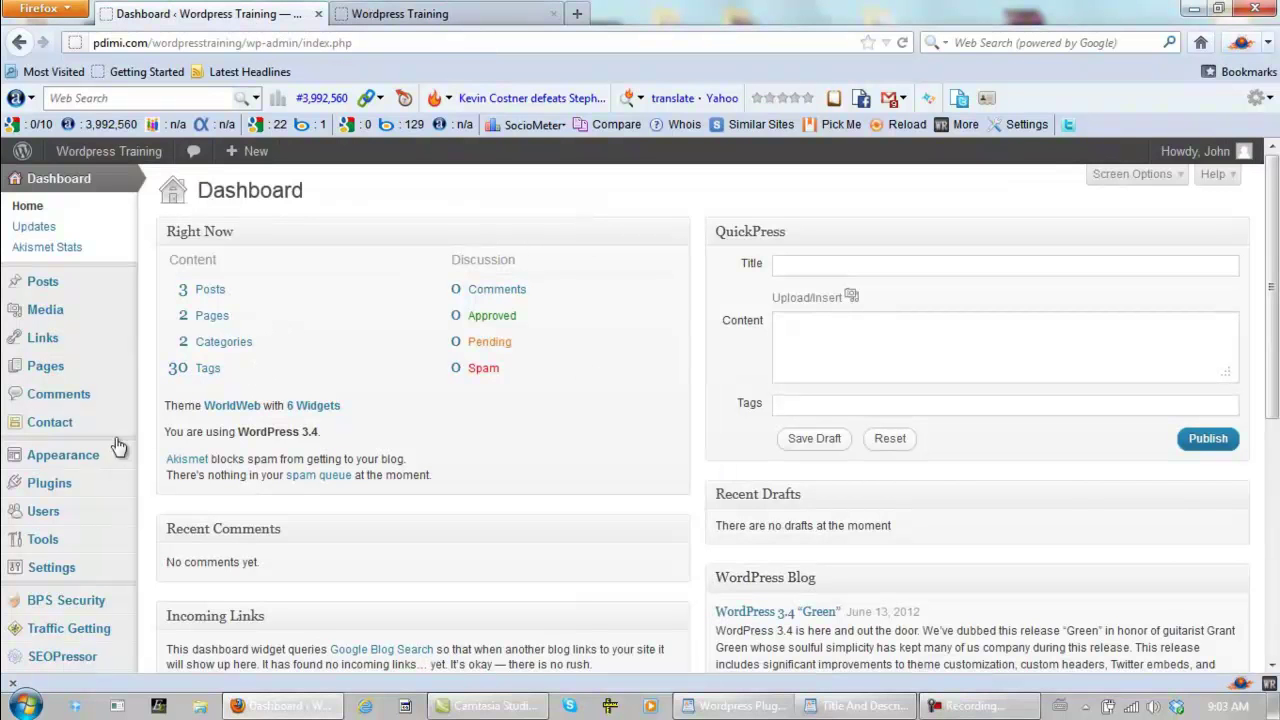
{"action": "mouse_move", "coordinate": [36, 494]}
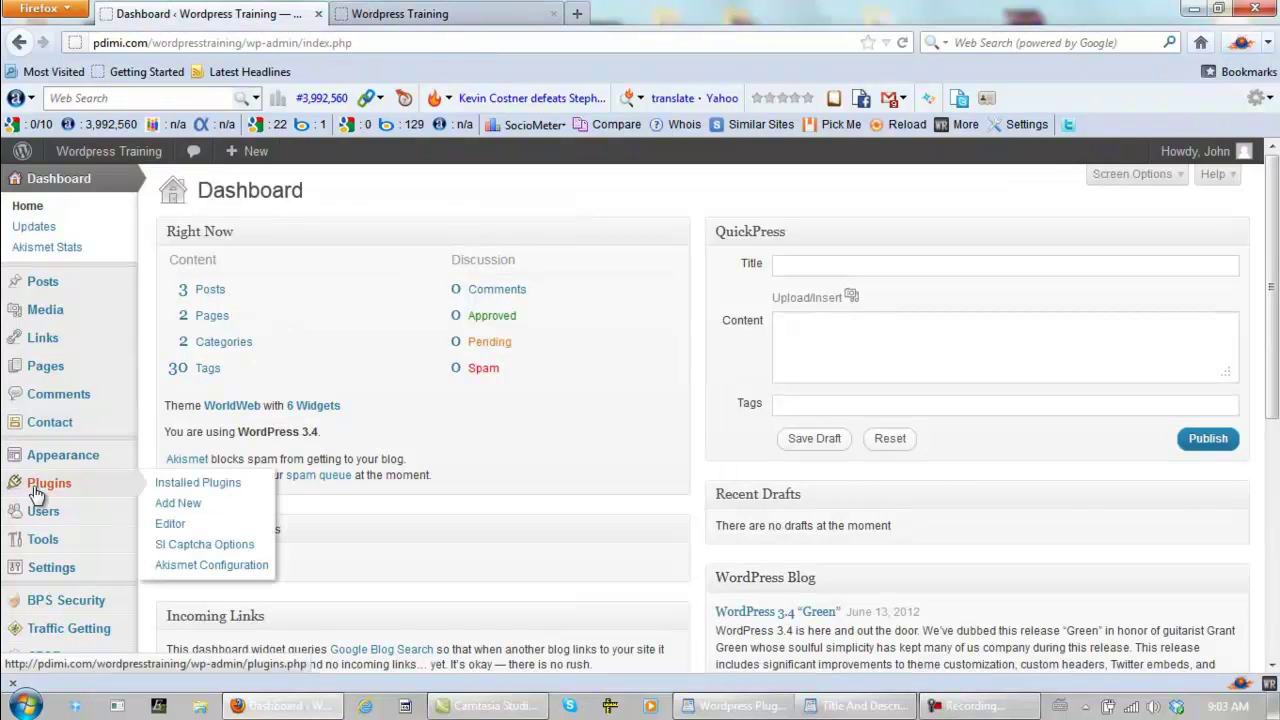
{"action": "left_click", "coordinate": [60, 608]}
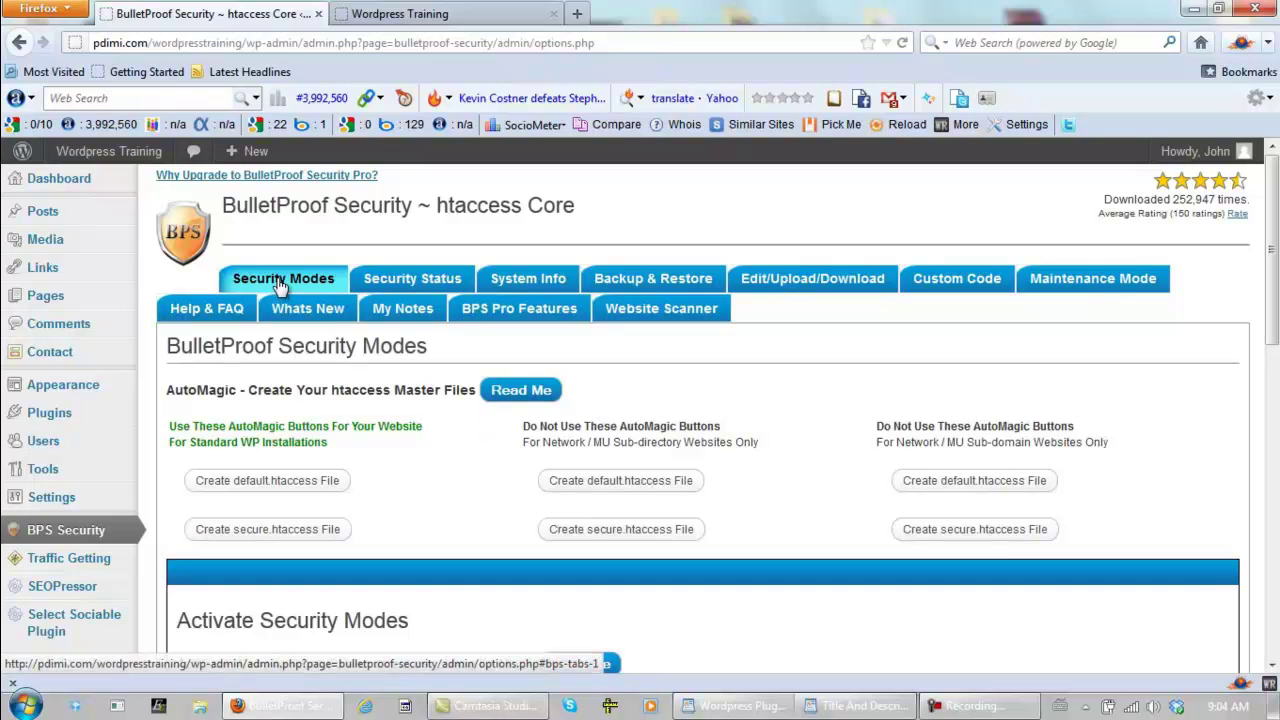
{"action": "left_click", "coordinate": [420, 283]}
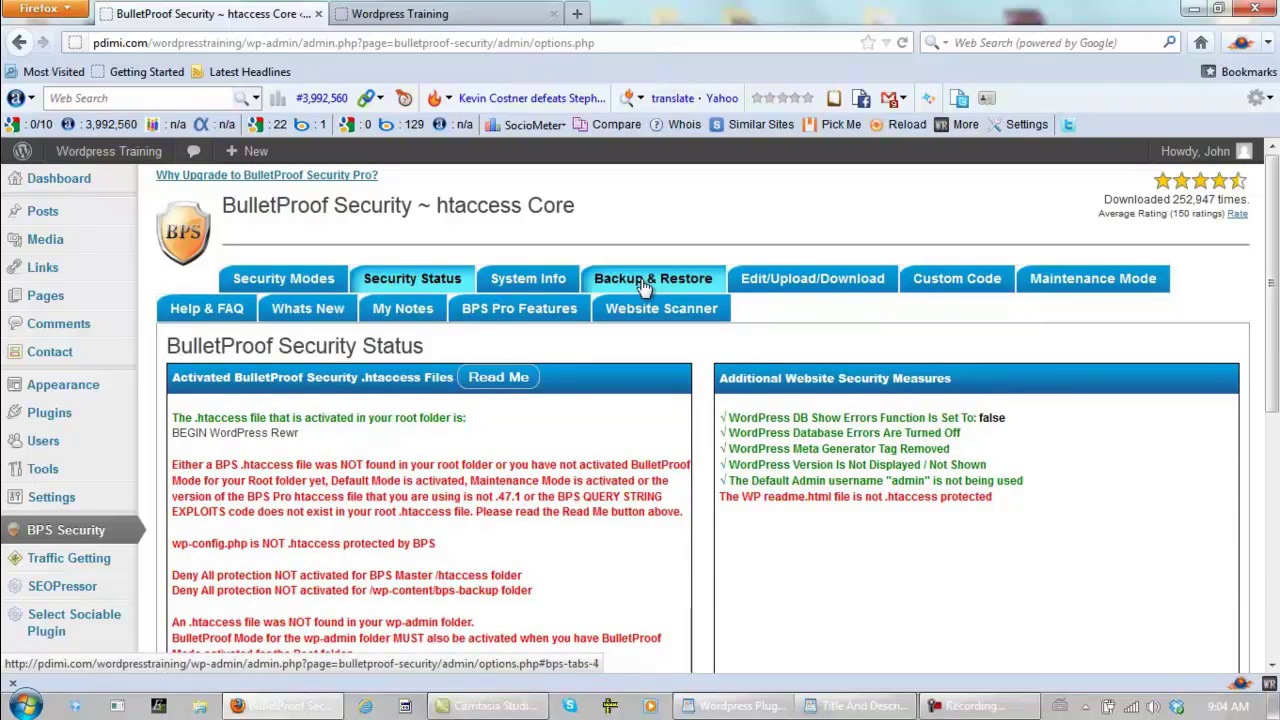
{"action": "left_click", "coordinate": [285, 281]}
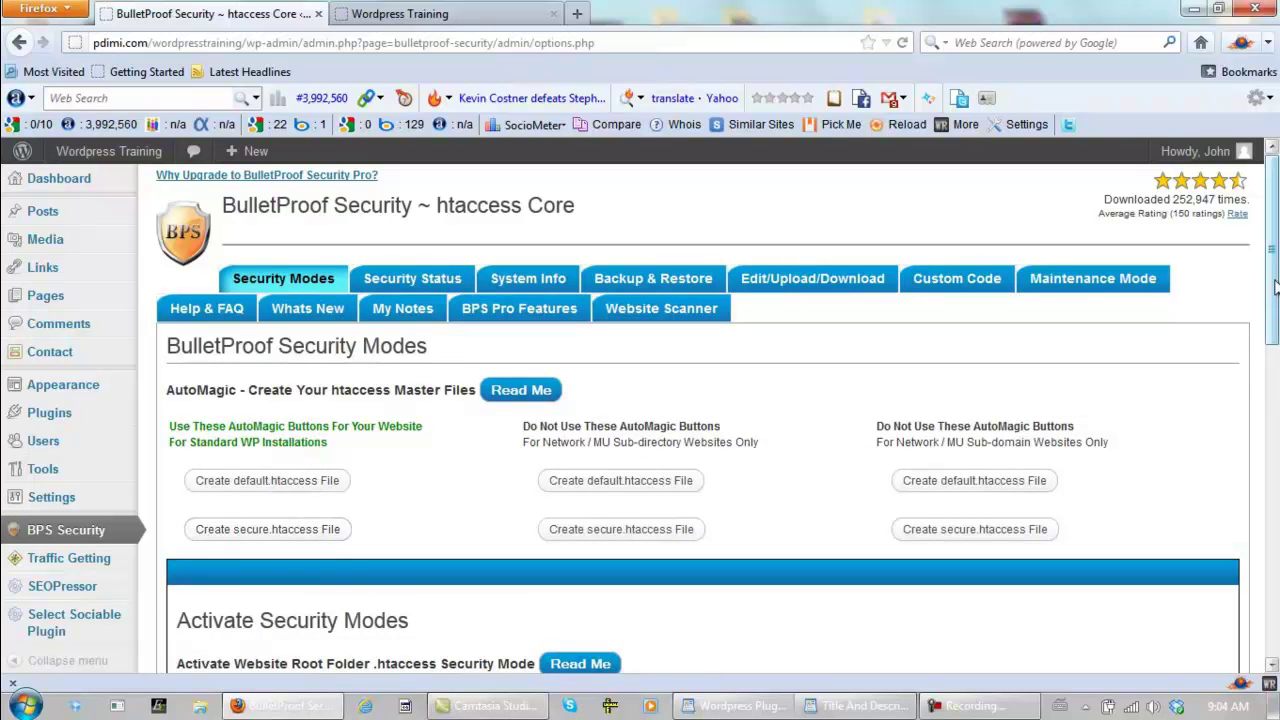
{"action": "left_click_drag", "start_coordinate": [1274, 290], "coordinate": [1274, 497]}
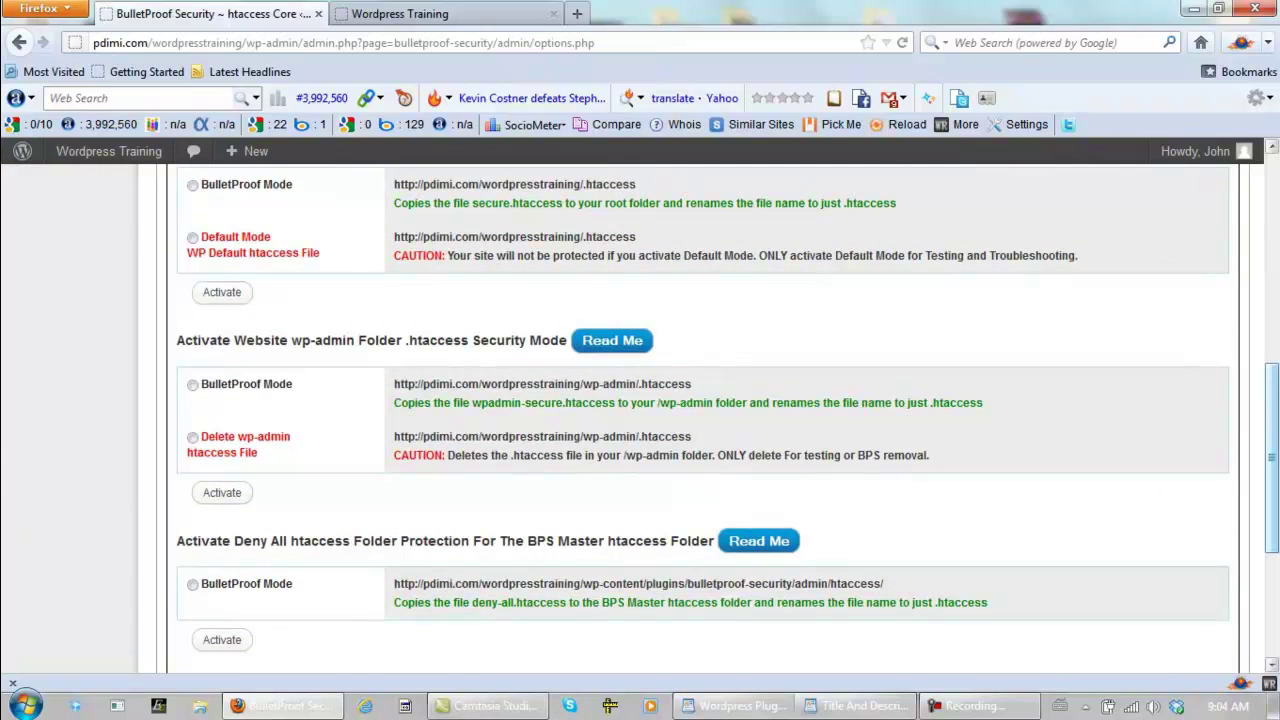
{"action": "scroll", "coordinate": [300, 550], "scroll_direction": "down", "scroll_amount": 4}
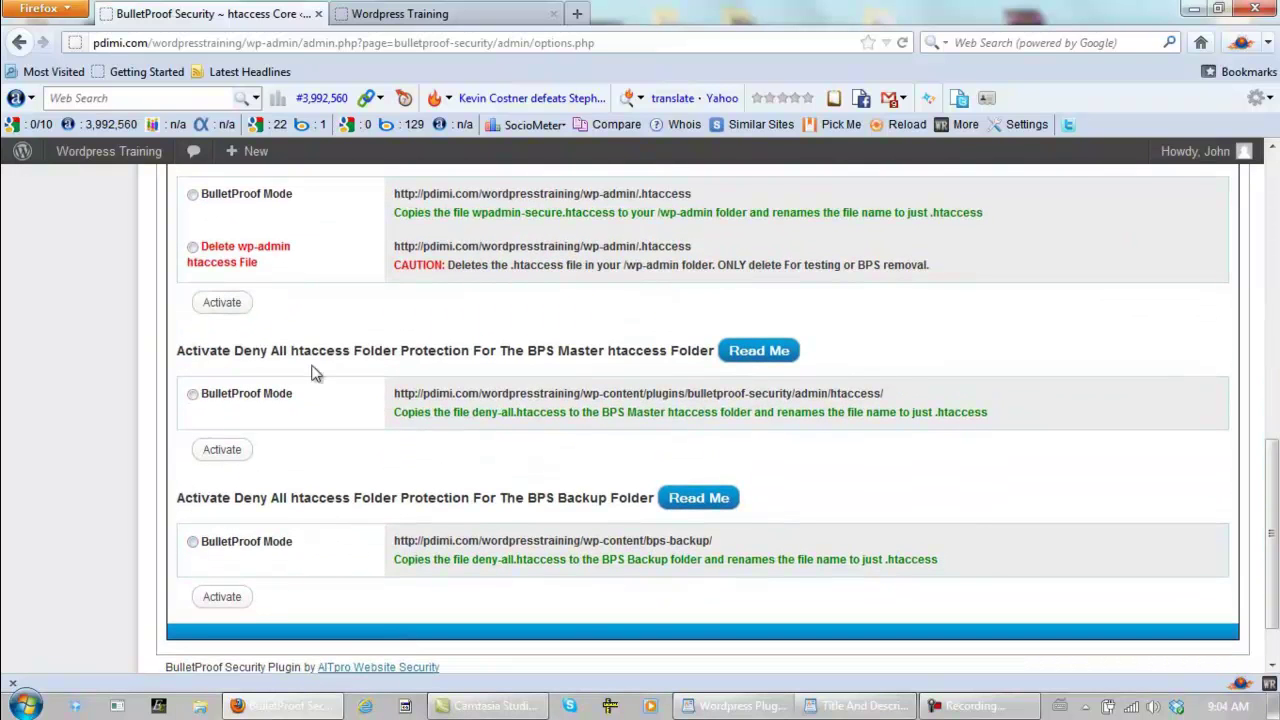
{"action": "left_click_drag", "start_coordinate": [1270, 486], "coordinate": [1274, 182]}
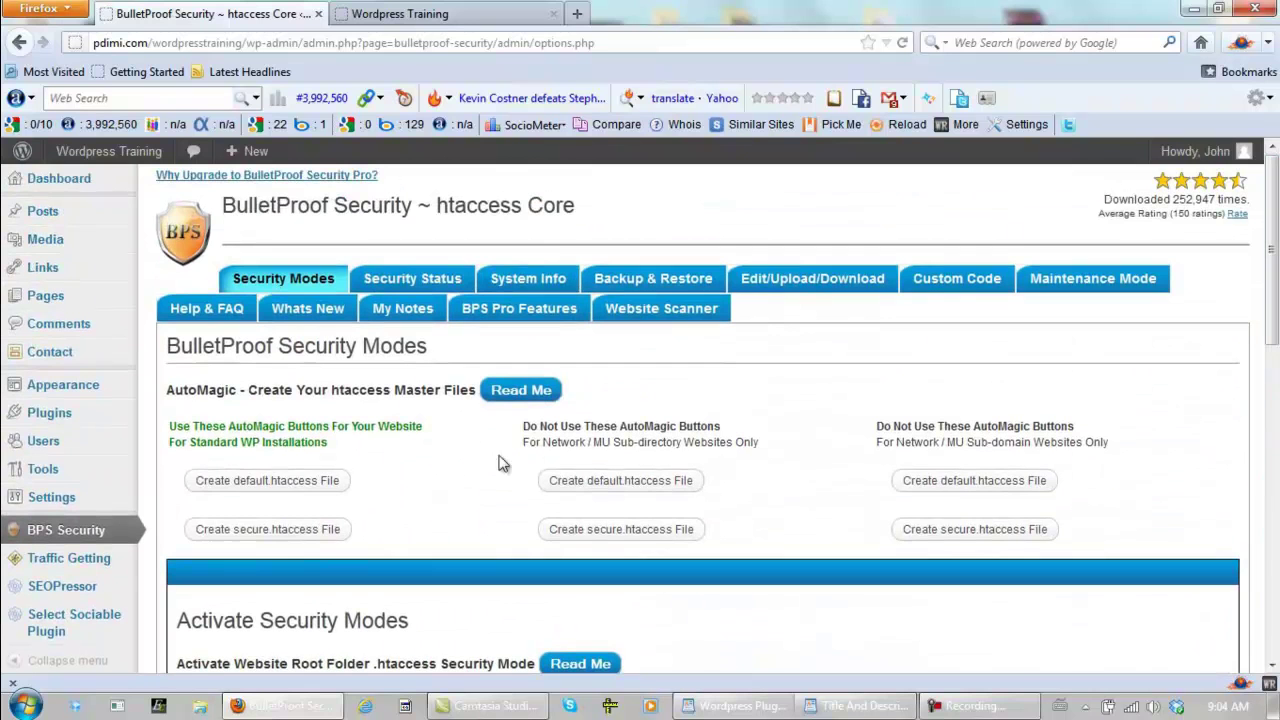
Create the default.htaccess and secure.htaccess master files using the AutoMagic options for standard WP installations
{"action": "left_click", "coordinate": [277, 489]}
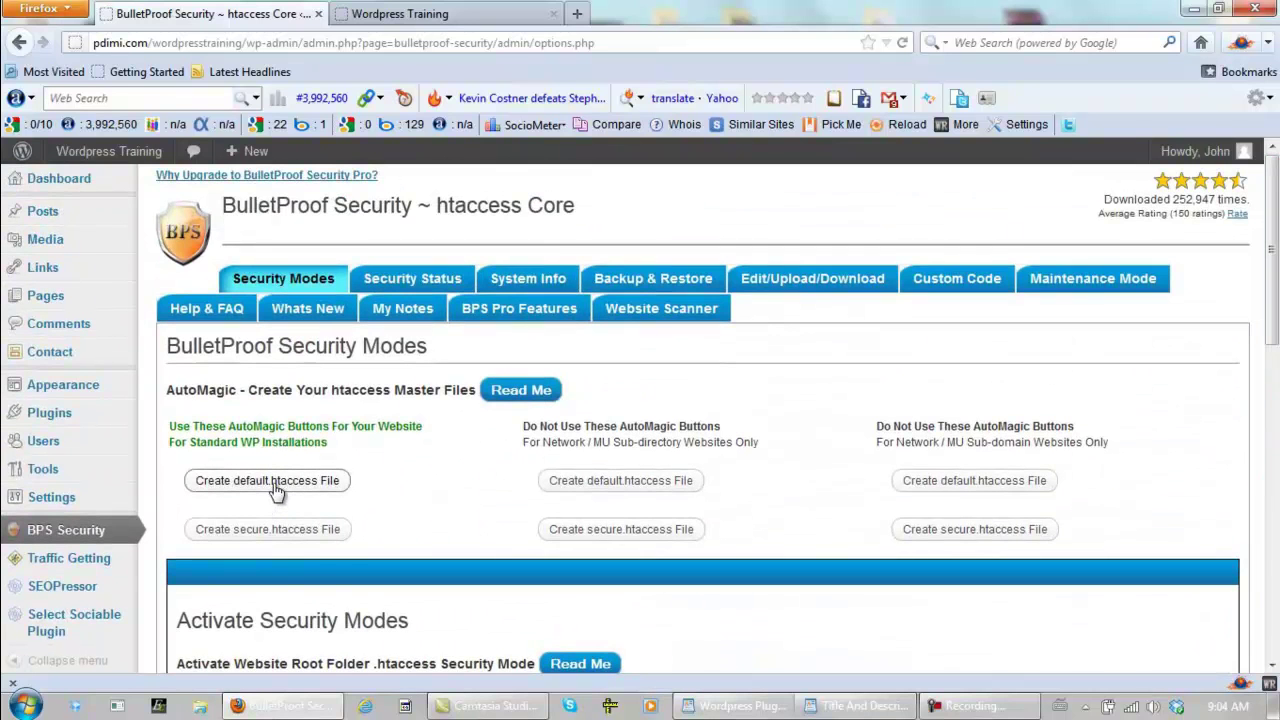
{"action": "left_click", "coordinate": [277, 489]}
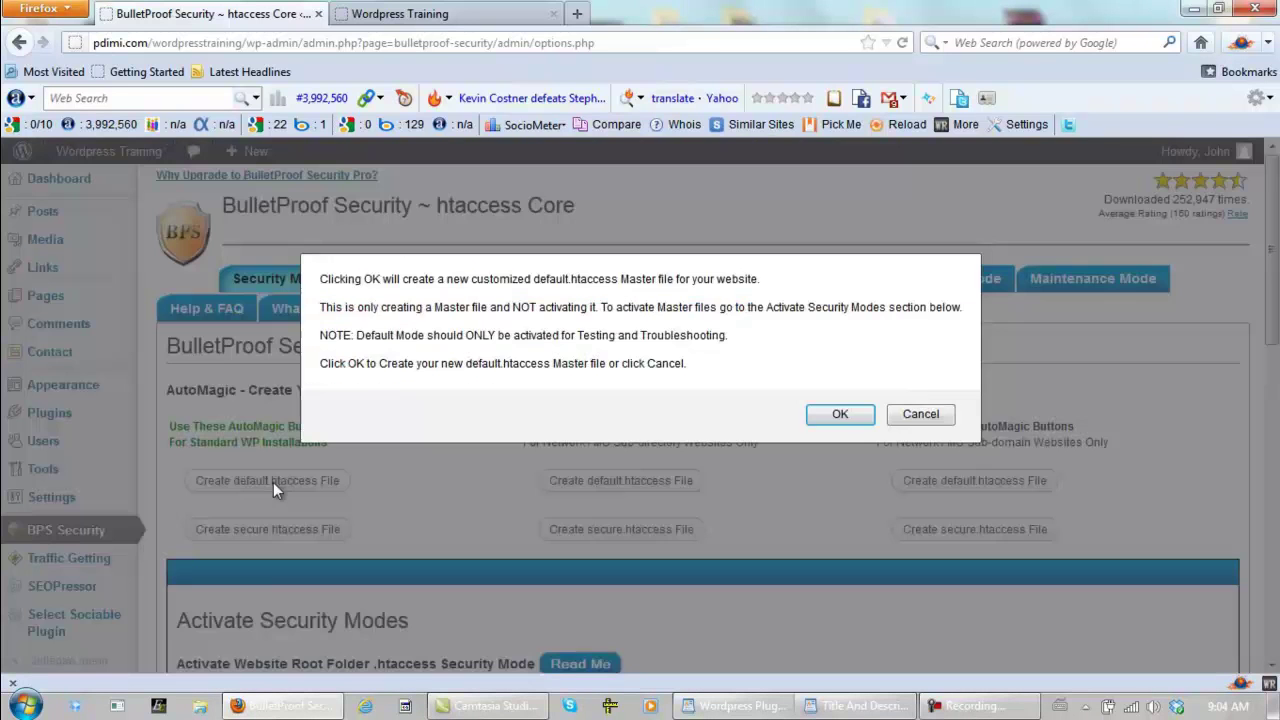
{"action": "left_click", "coordinate": [840, 416]}
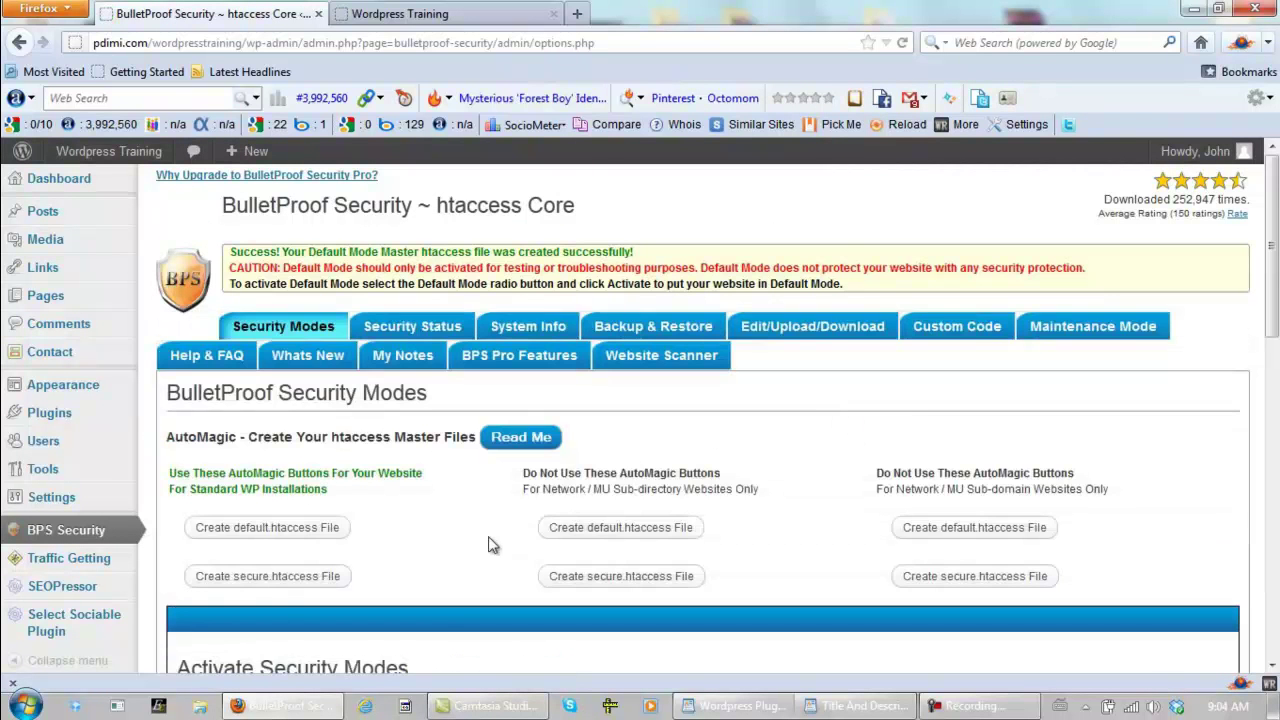
{"action": "left_click", "coordinate": [244, 578]}
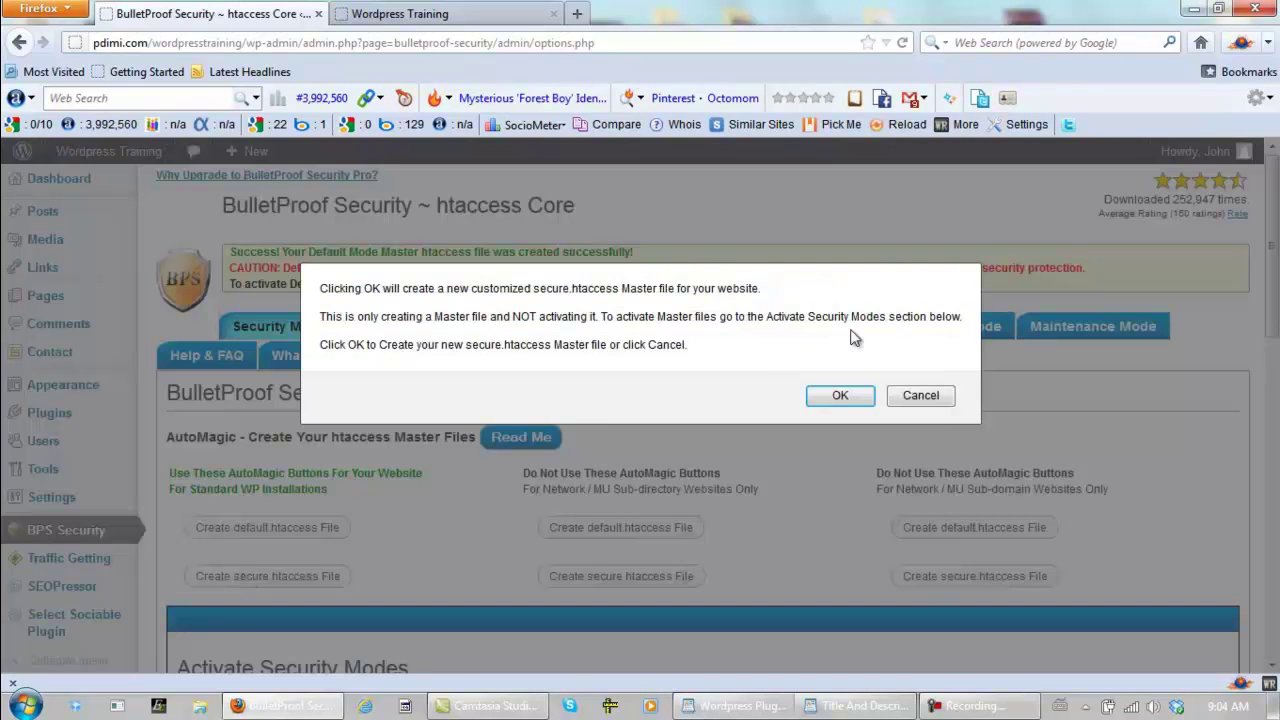
{"action": "left_click", "coordinate": [838, 396]}
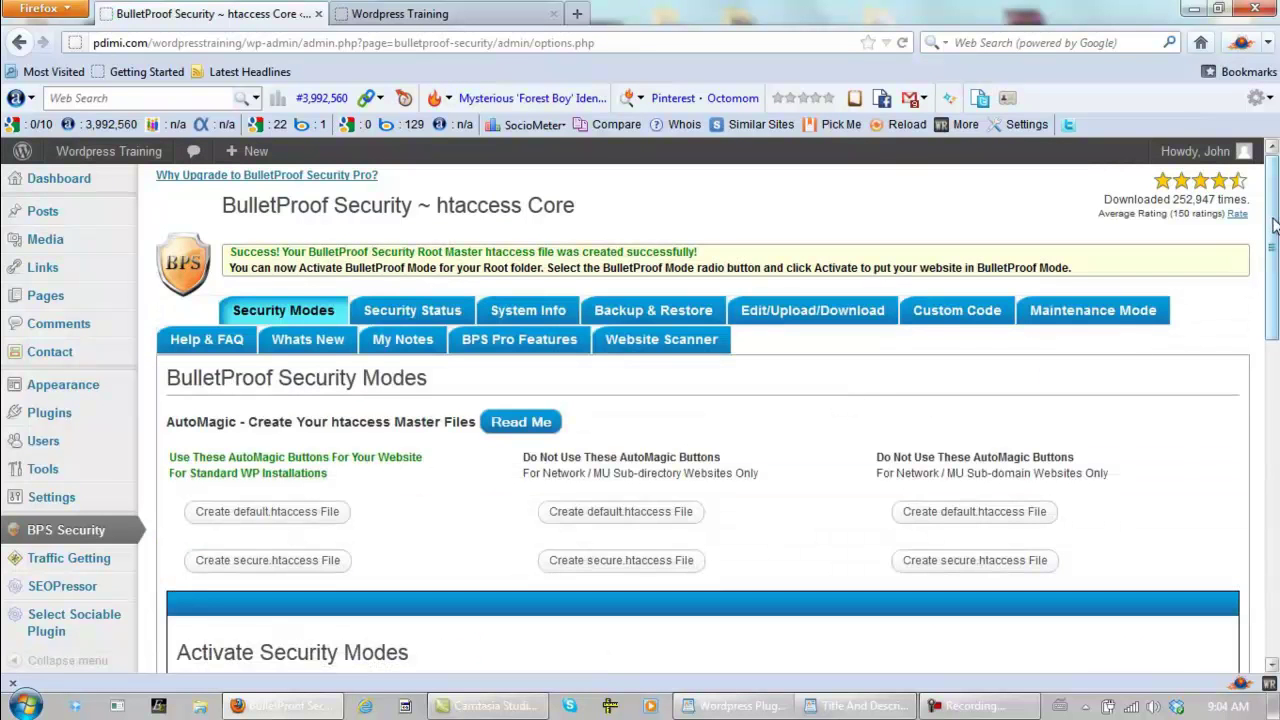
Activate BulletProof Mode for the website root folder's .htaccess security and confirm overwriting the existing file
{"action": "left_click_drag", "start_coordinate": [1273, 238], "coordinate": [1237, 381]}
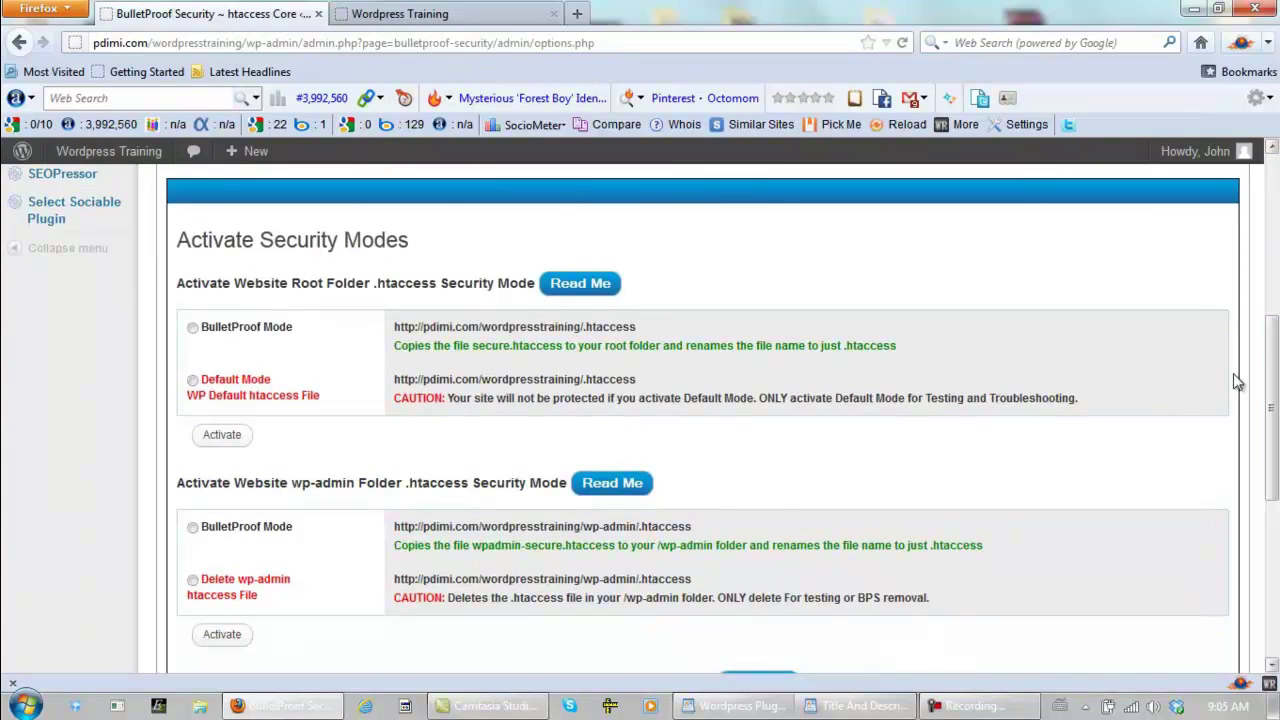
{"action": "left_click", "coordinate": [193, 330]}
{"action": "left_click", "coordinate": [220, 436]}
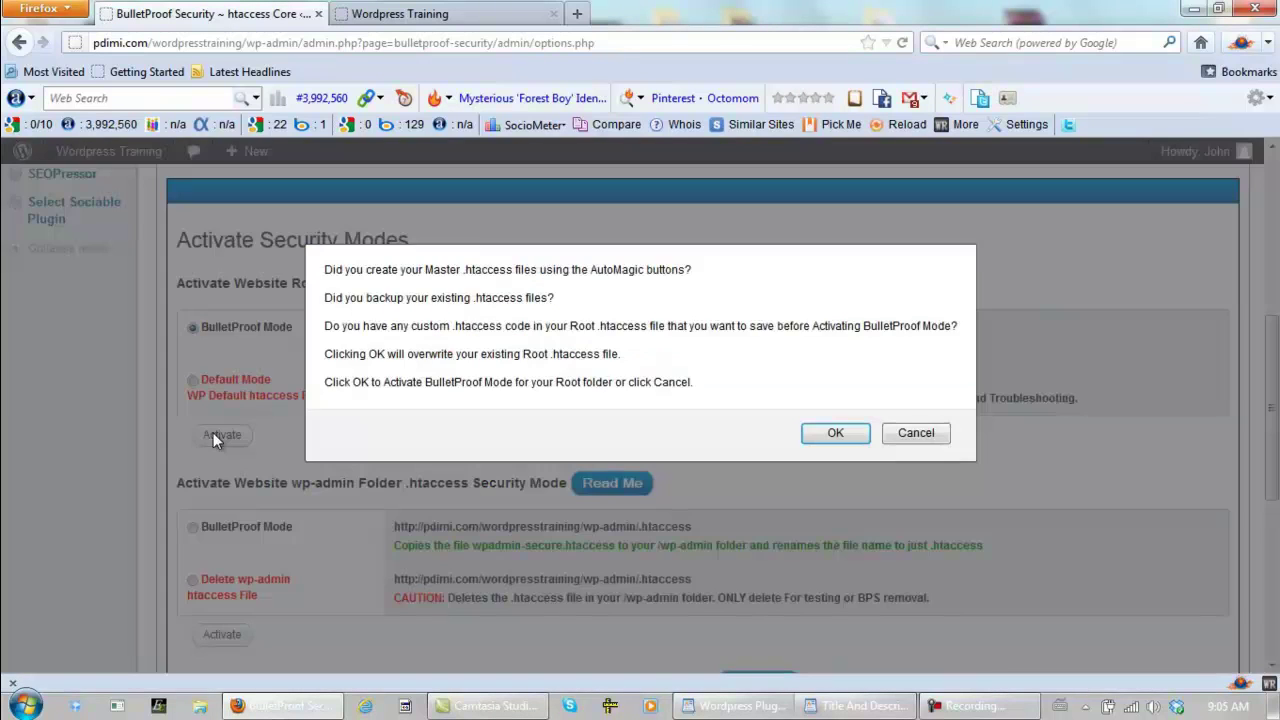
{"action": "left_click", "coordinate": [827, 433]}
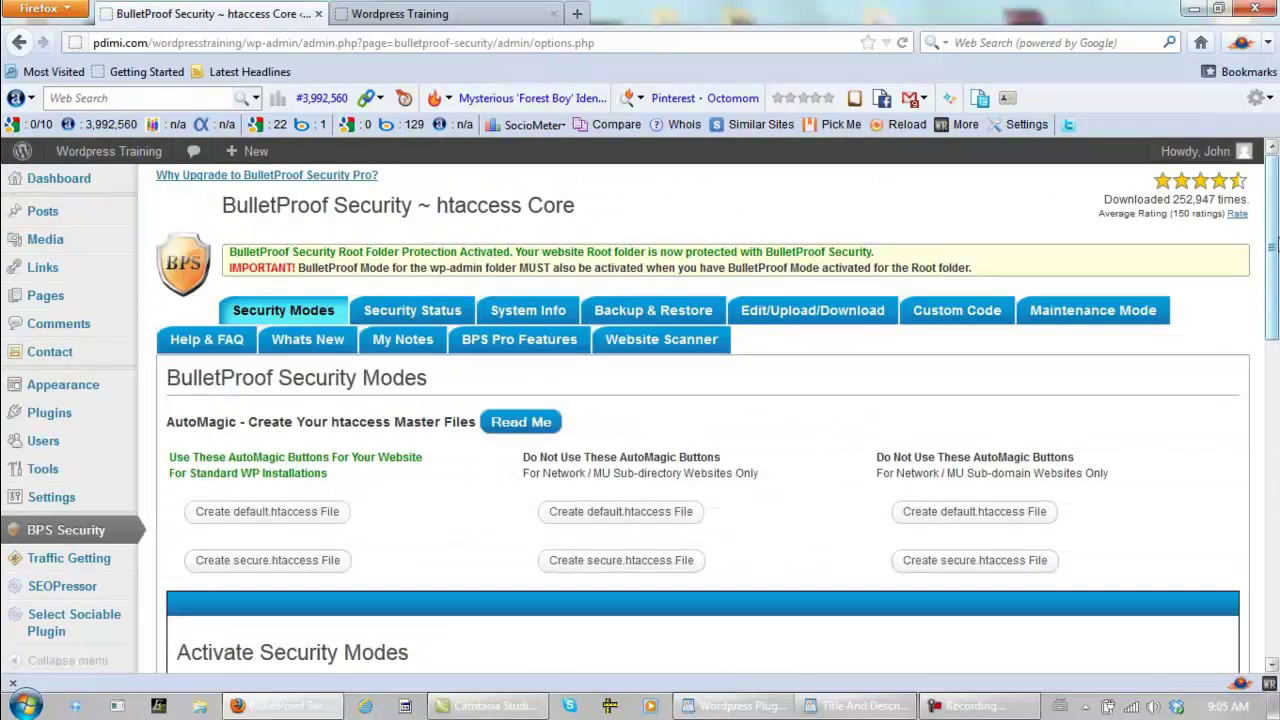
Activate BulletProof Mode for the website wp-admin folder's .htaccess security
{"action": "left_click_drag", "start_coordinate": [1273, 230], "coordinate": [1273, 425]}
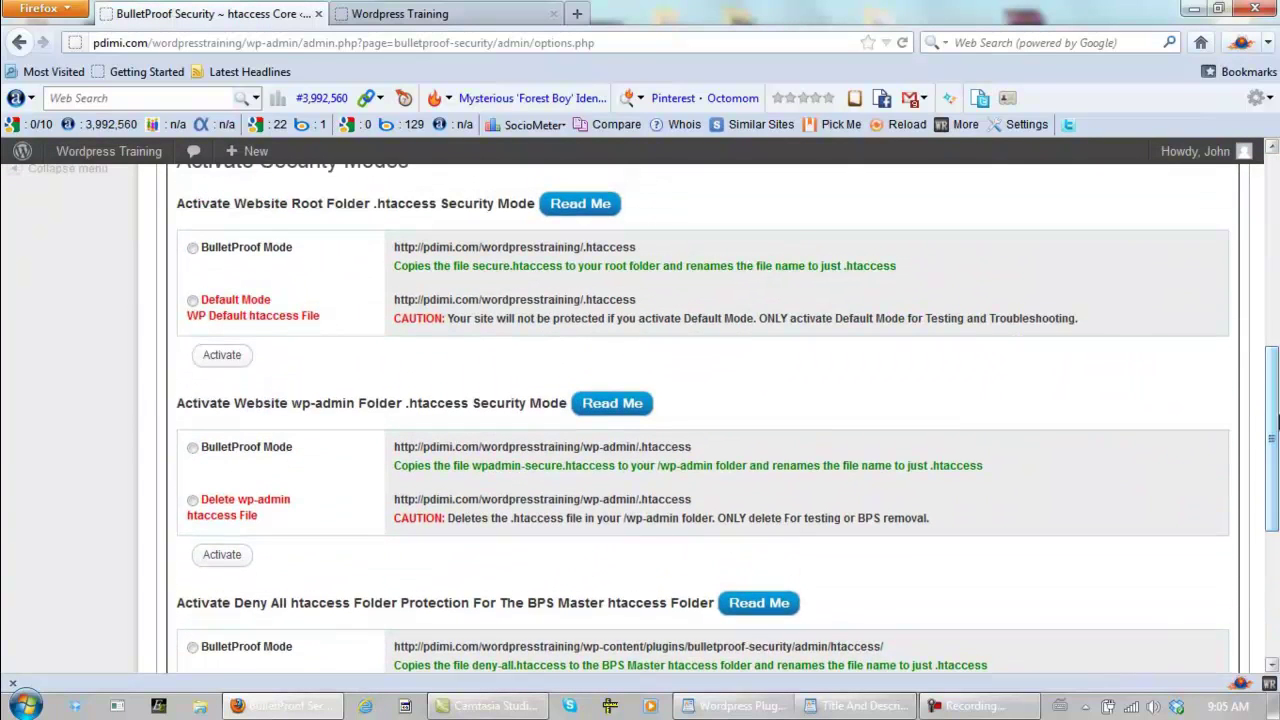
{"action": "left_click", "coordinate": [194, 450]}
{"action": "left_click", "coordinate": [222, 554]}
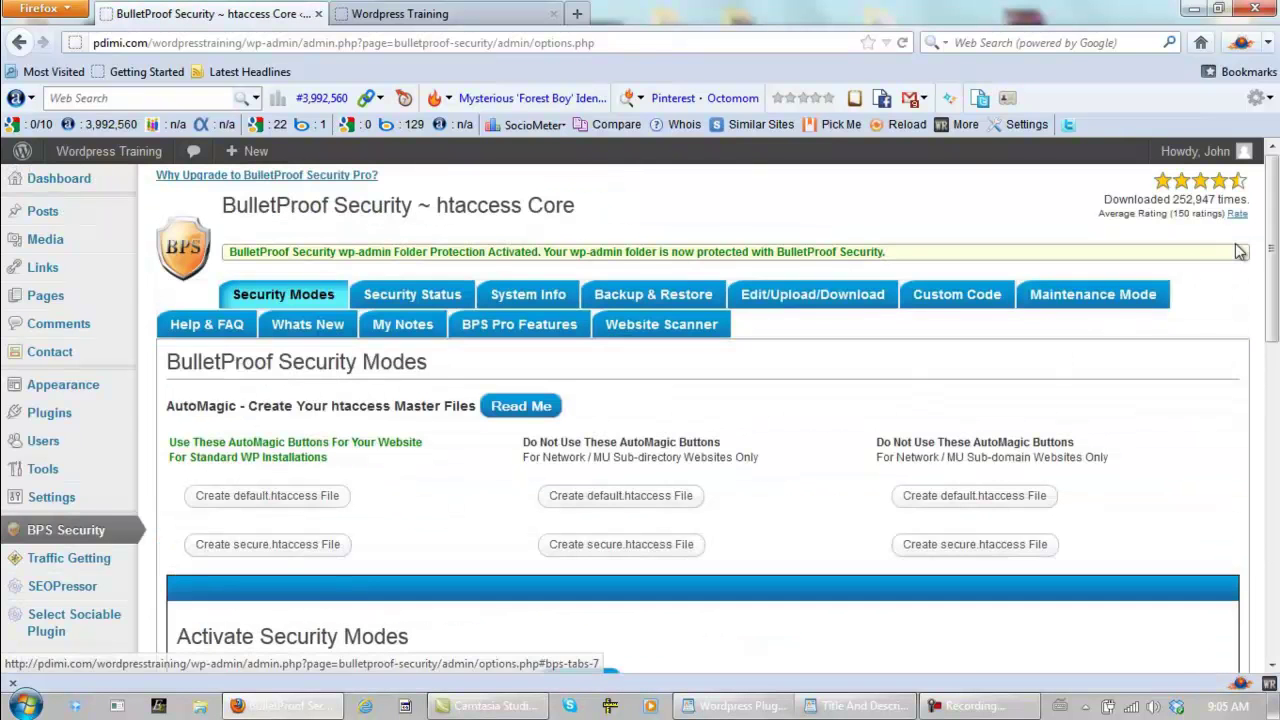
Activate BulletProof Mode as Deny All htaccess folder protection for the BPS Master htaccess folder
{"action": "left_click_drag", "start_coordinate": [1273, 228], "coordinate": [1275, 500]}
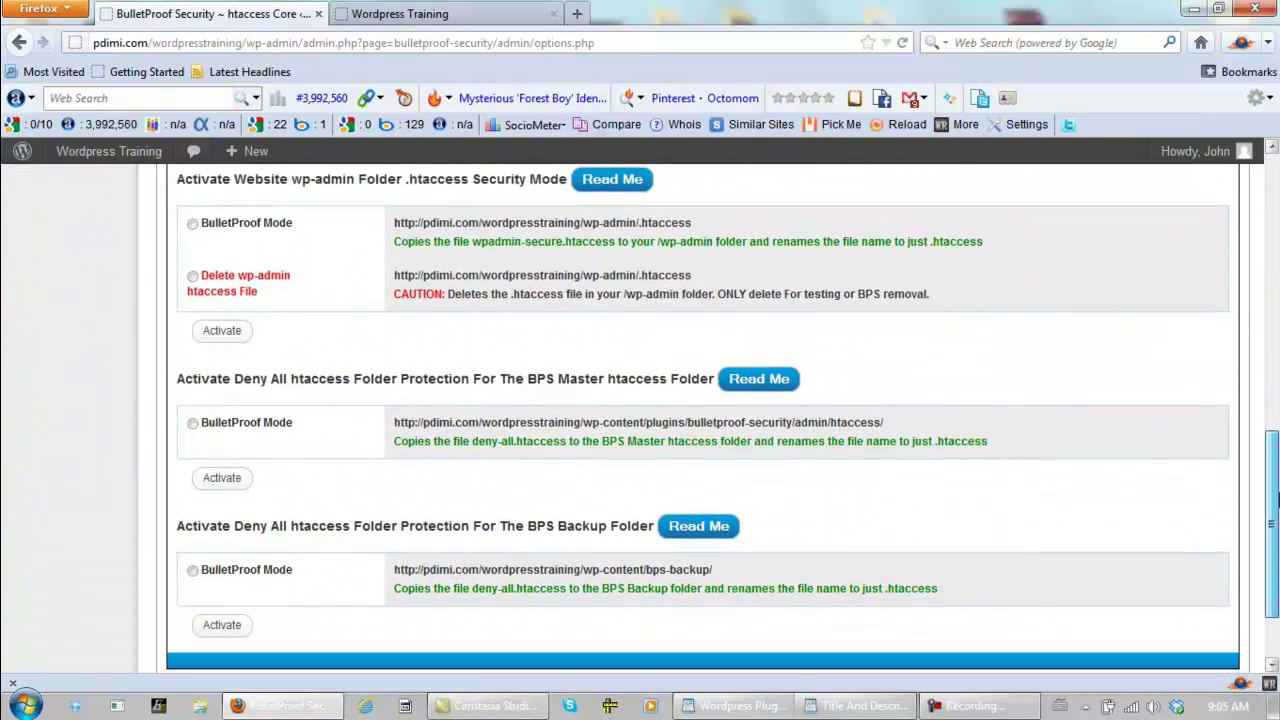
{"action": "left_click", "coordinate": [193, 424]}
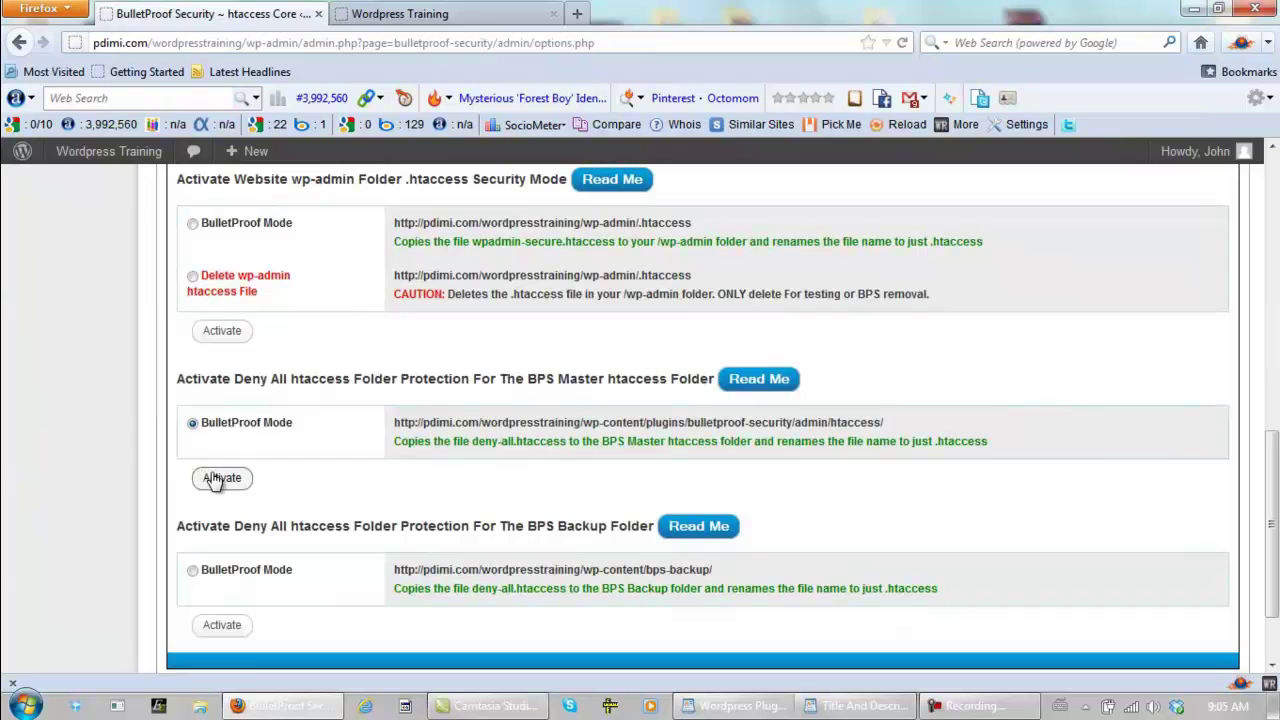
{"action": "left_click", "coordinate": [214, 479]}
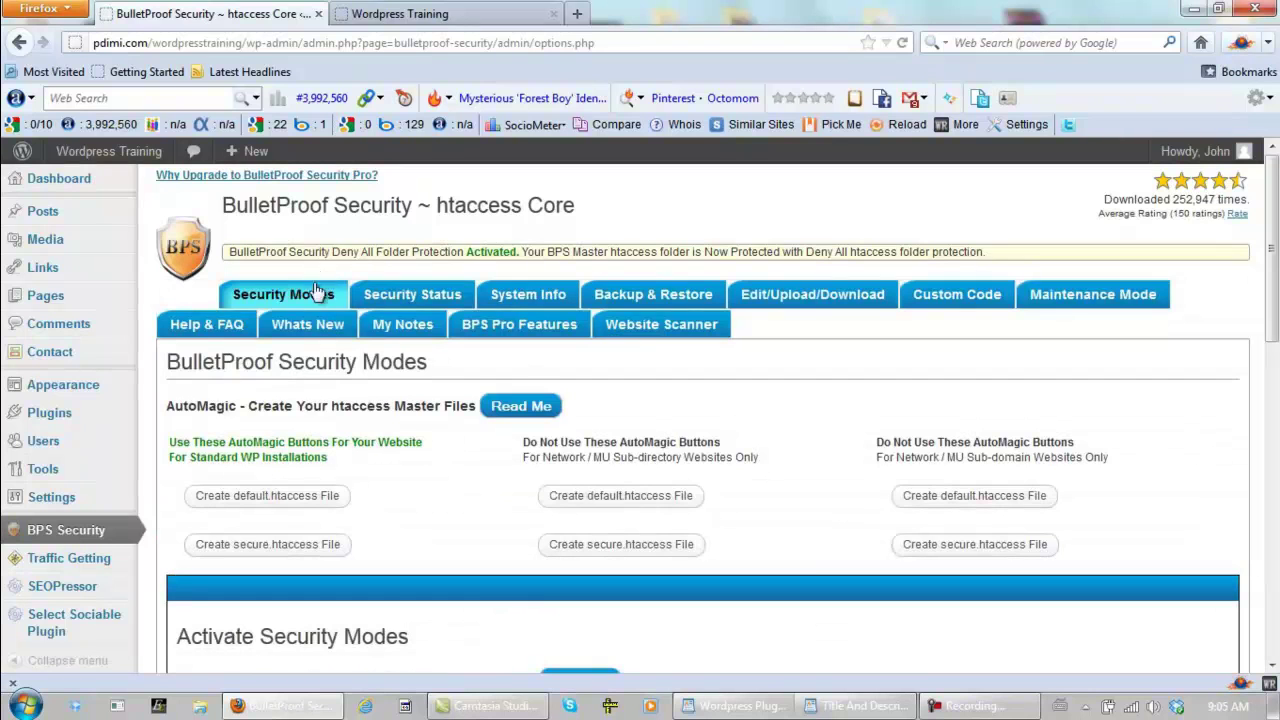
Back up the currently active .htaccess files and the BPS Master .htaccess files in BulletProof Security's Backup & Restore settings
{"action": "left_click", "coordinate": [638, 298]}
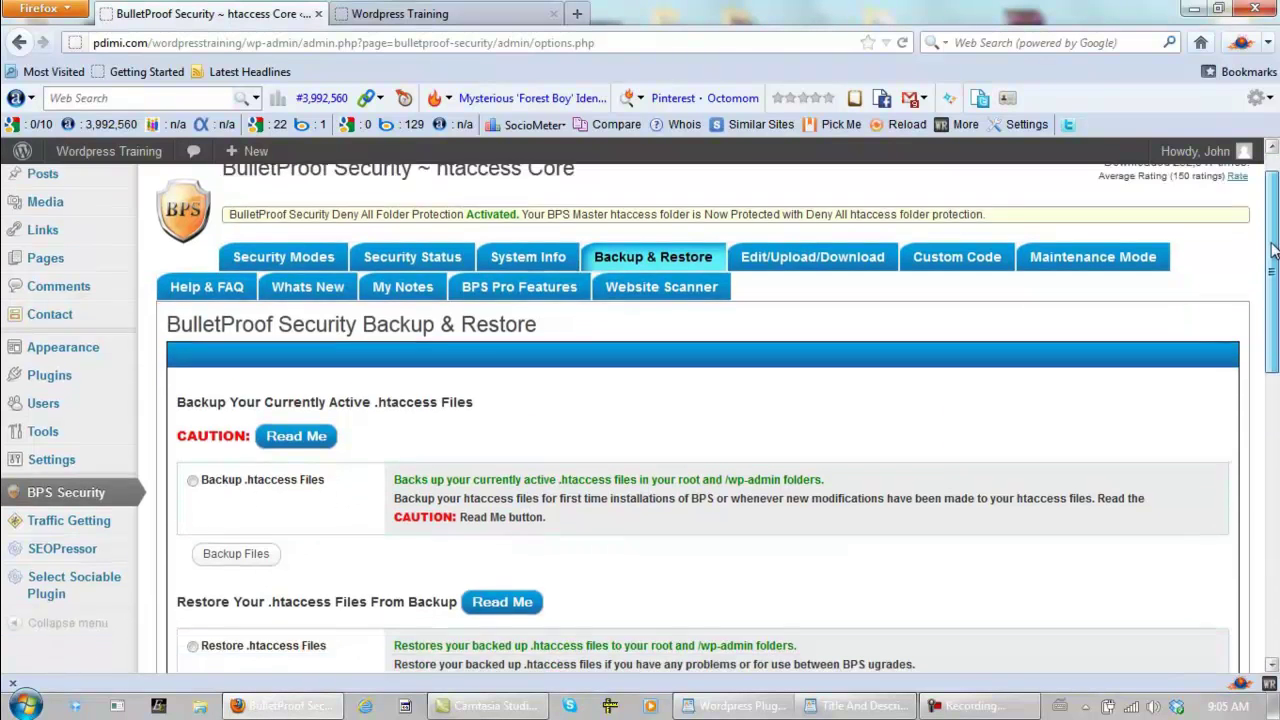
{"action": "left_click_drag", "start_coordinate": [1276, 228], "coordinate": [1276, 323]}
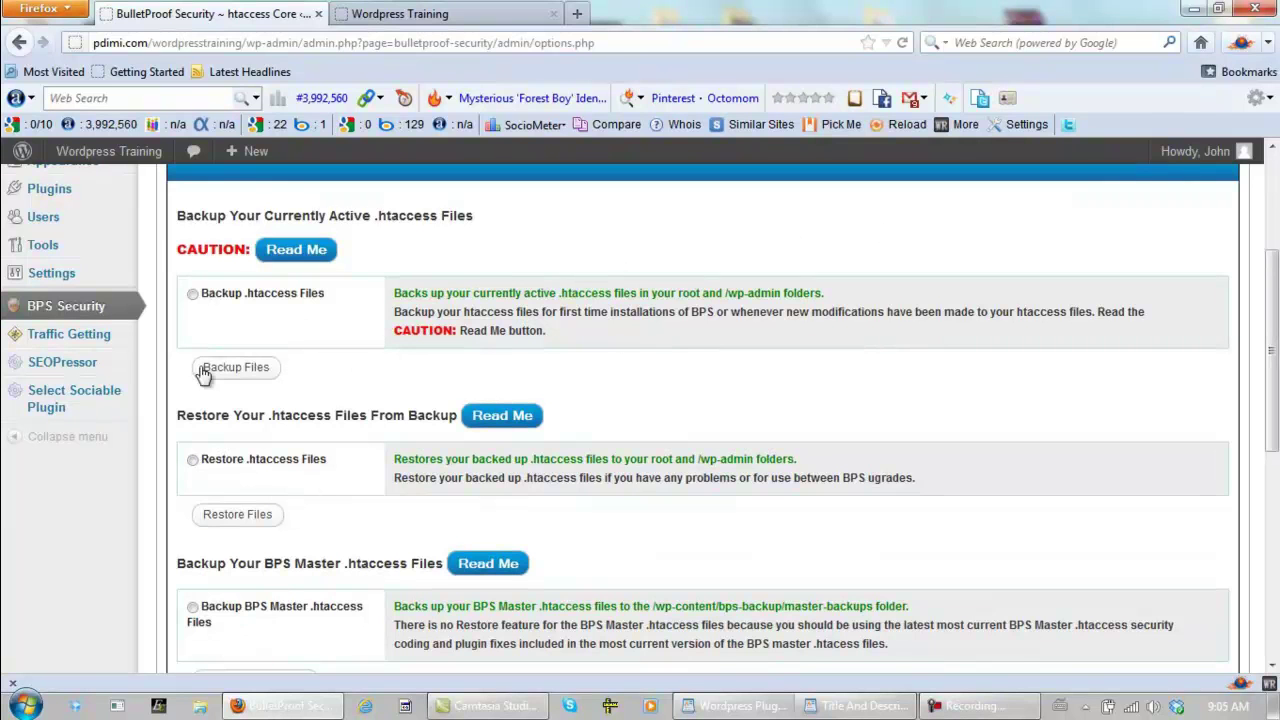
{"action": "left_click", "coordinate": [191, 295]}
{"action": "left_click", "coordinate": [255, 369]}
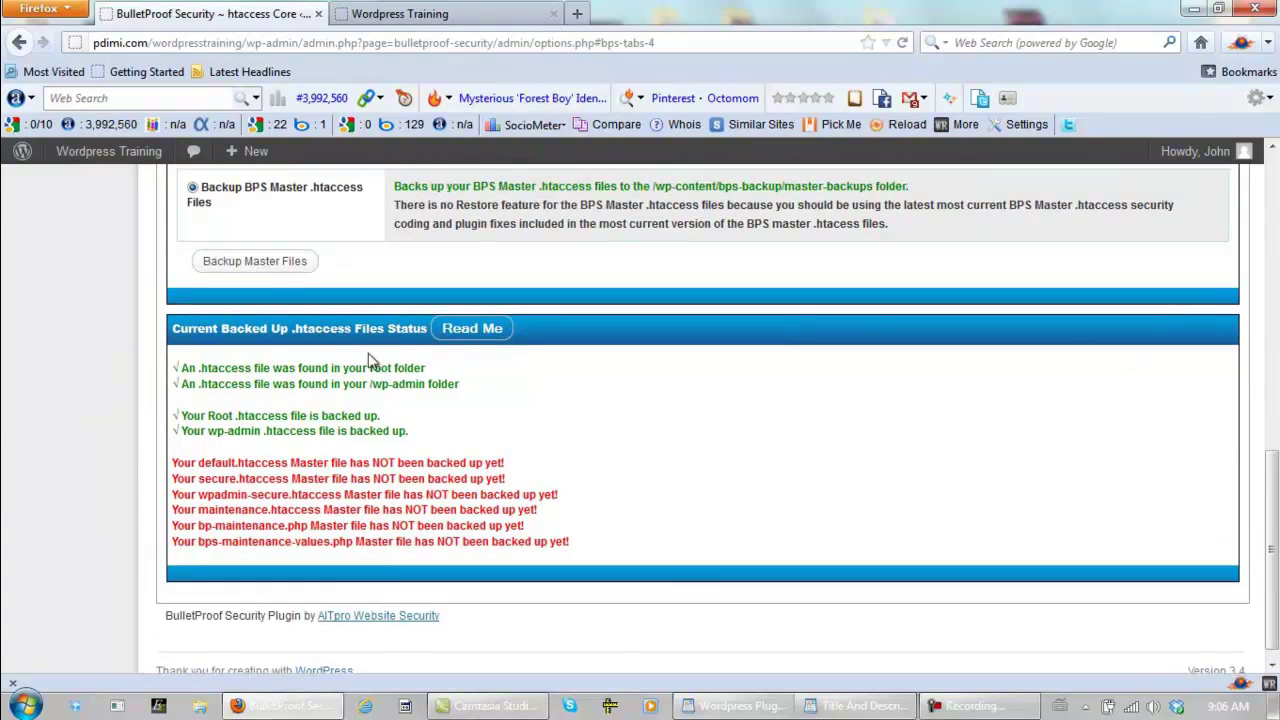
{"action": "left_click", "coordinate": [267, 265]}
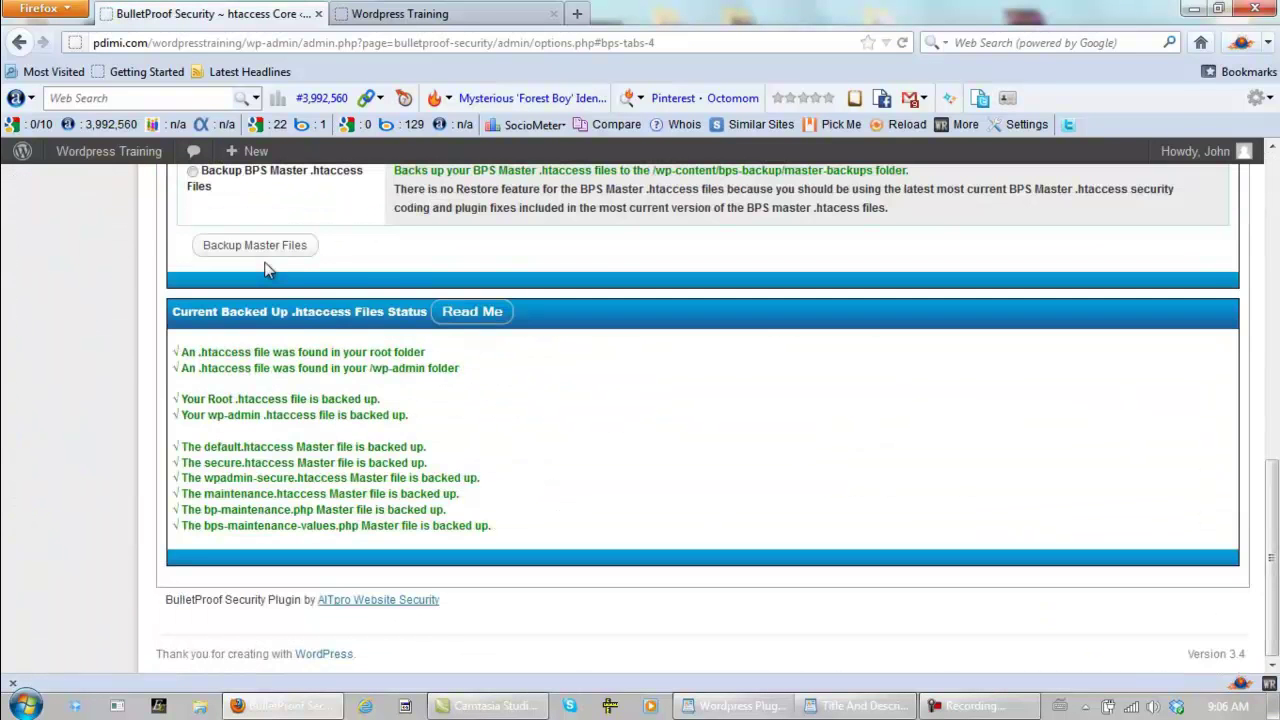
Activate BulletProof Mode as Deny All htaccess folder protection for the BPS Backup folder
{"action": "scroll", "coordinate": [375, 271], "scroll_direction": "up", "scroll_amount": 10}
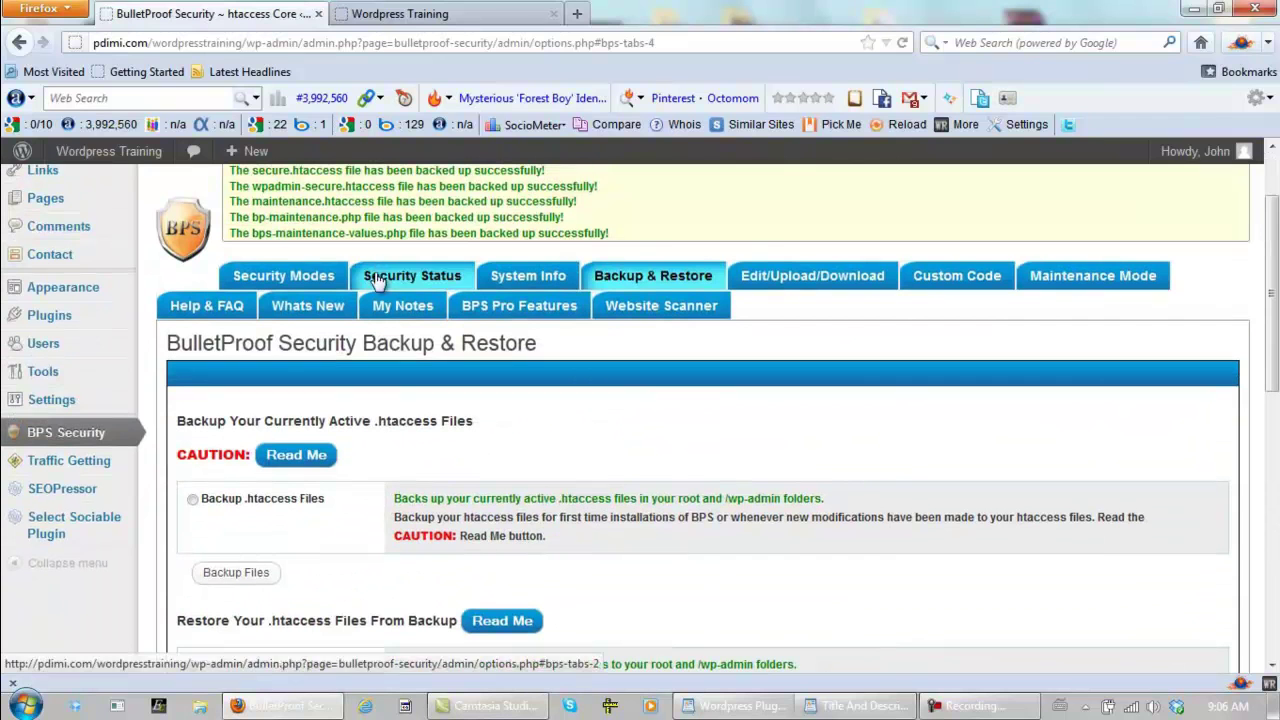
{"action": "left_click", "coordinate": [285, 279]}
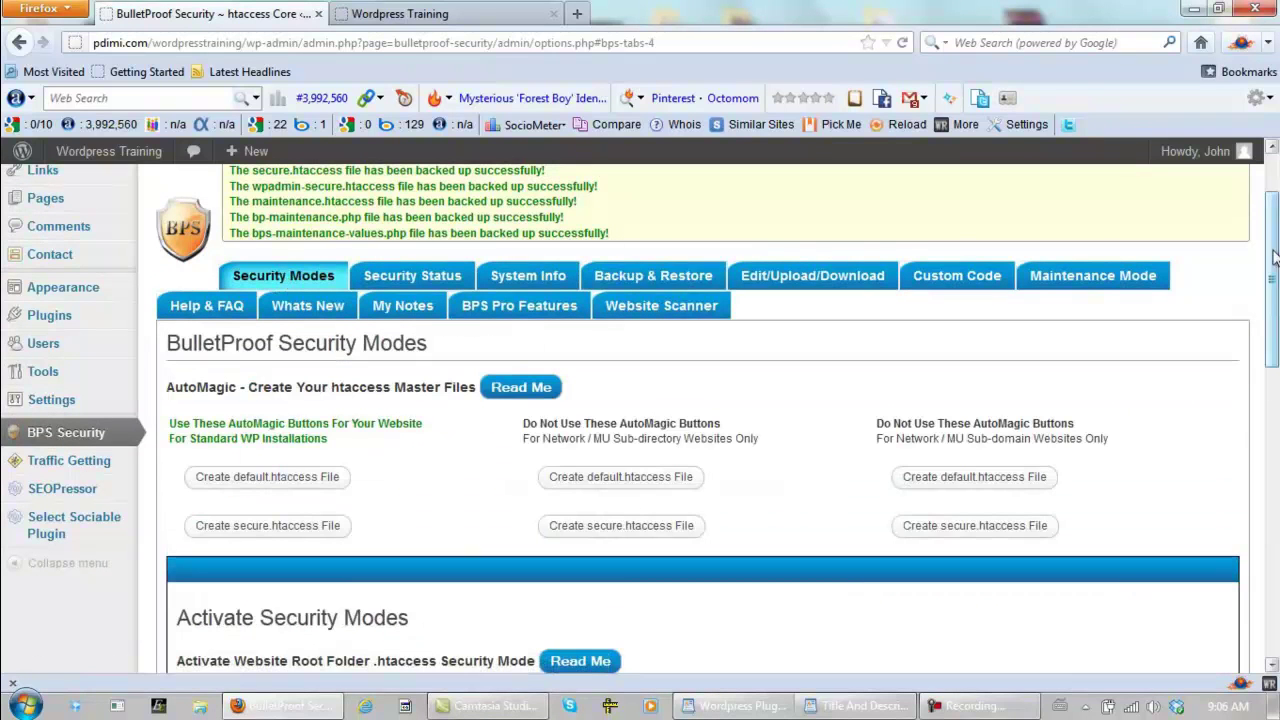
{"action": "scroll", "coordinate": [1272, 240], "scroll_direction": "down", "scroll_amount": 15}
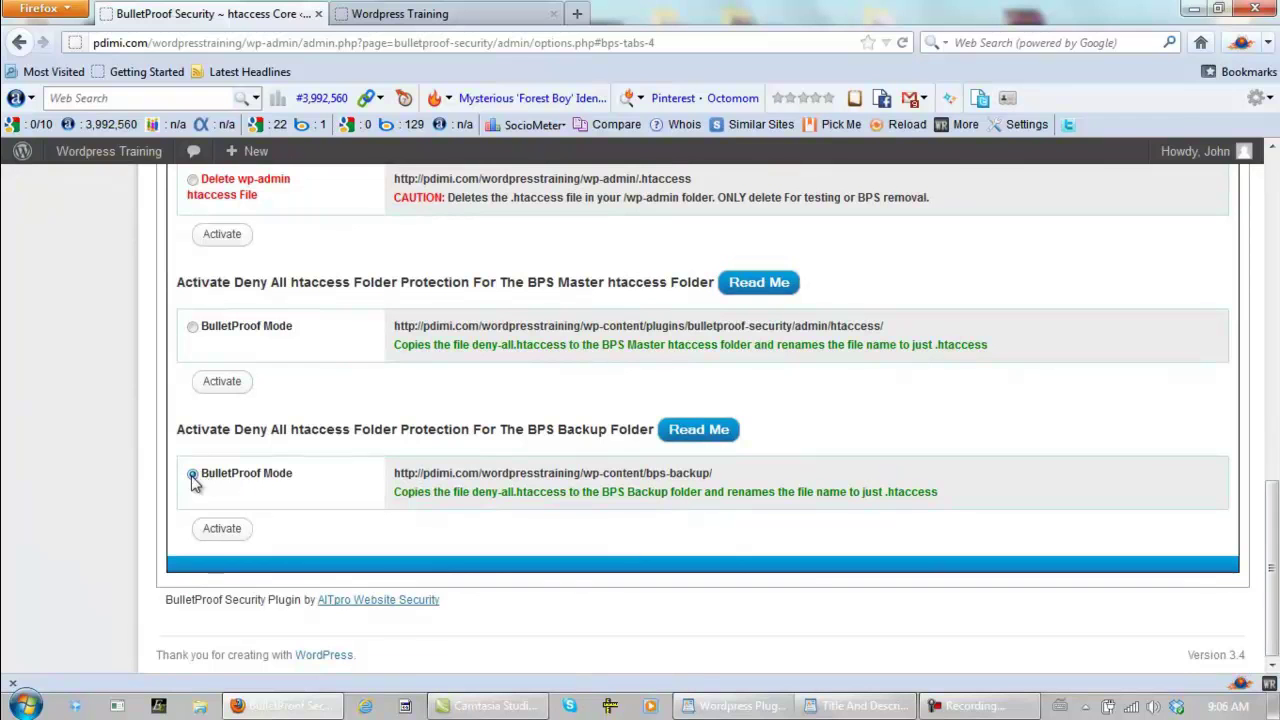
{"action": "left_click", "coordinate": [193, 475]}
{"action": "left_click", "coordinate": [222, 529]}
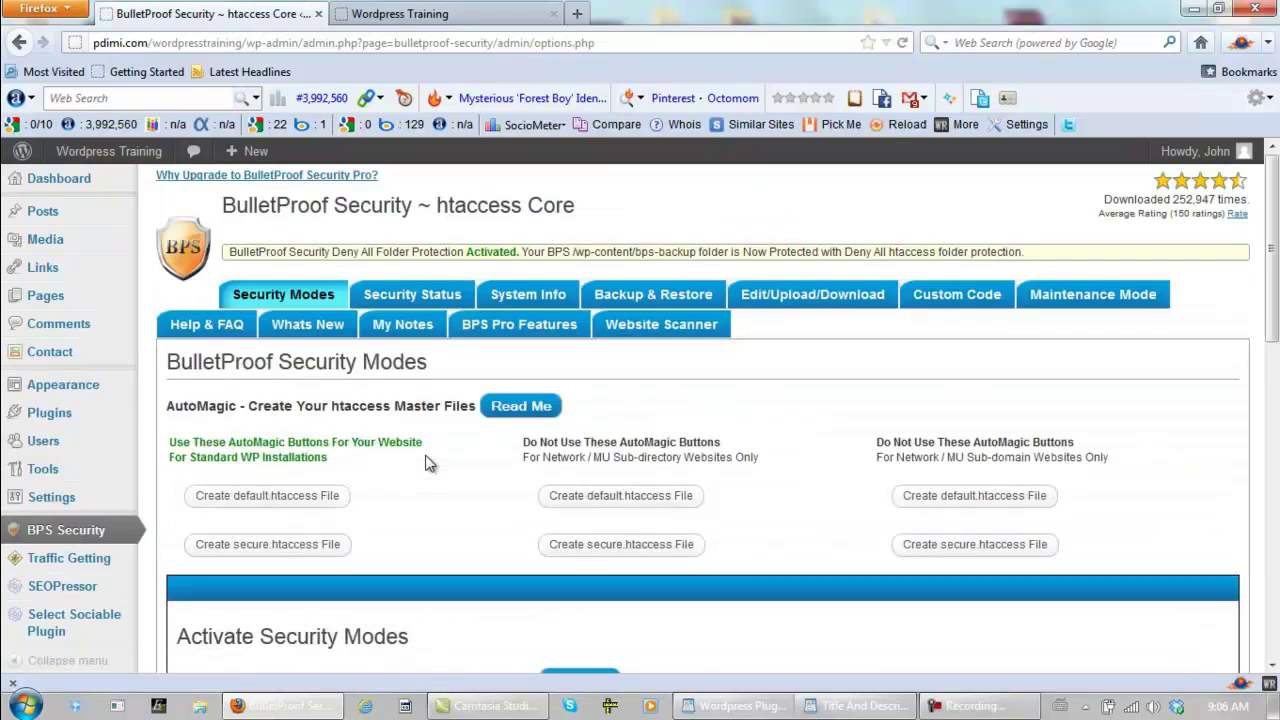
Review the BulletProof Security status overview and look over the live Wordpress Training home page from header to footer
{"action": "left_click", "coordinate": [440, 303]}
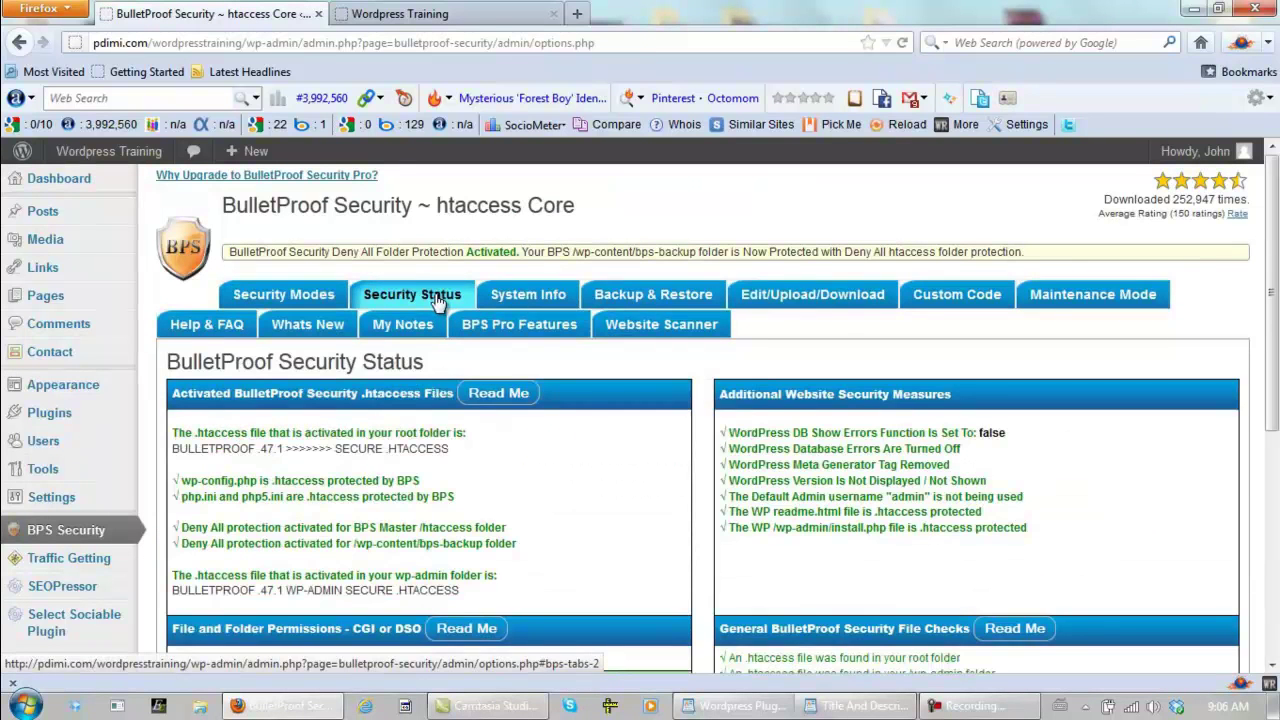
{"action": "left_click_drag", "start_coordinate": [1274, 276], "coordinate": [1274, 250]}
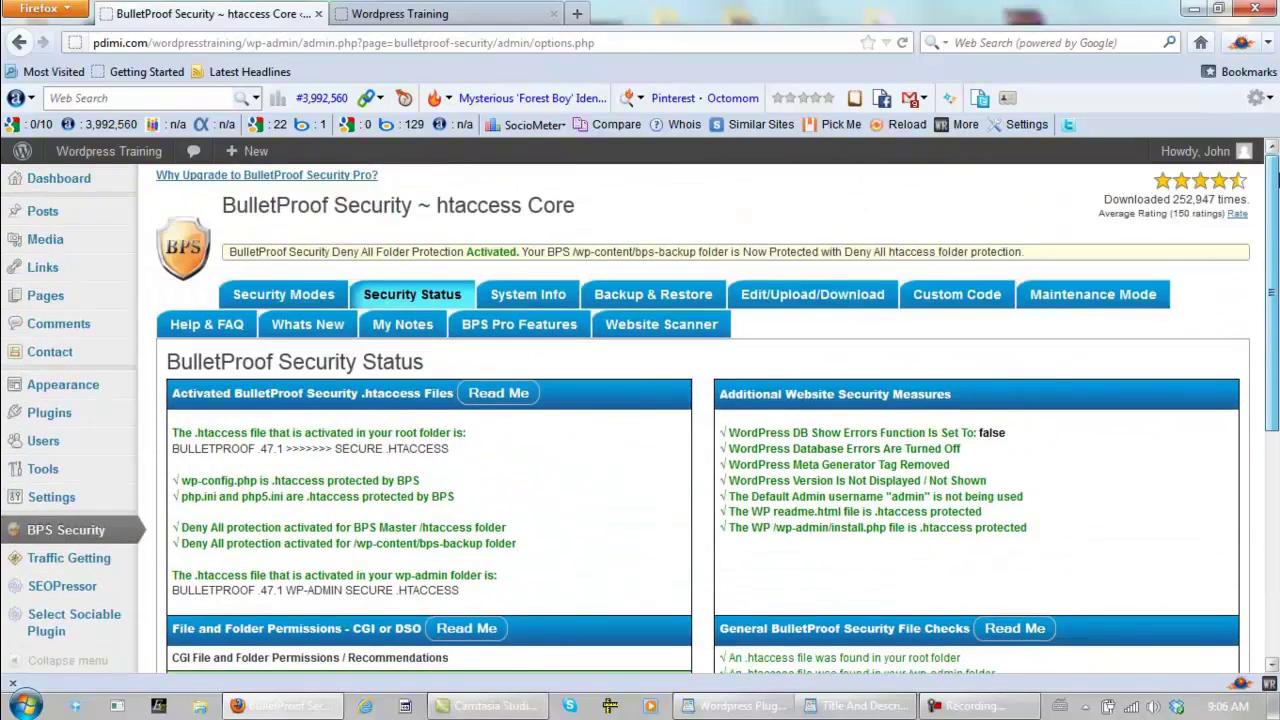
{"action": "left_click", "coordinate": [418, 16]}
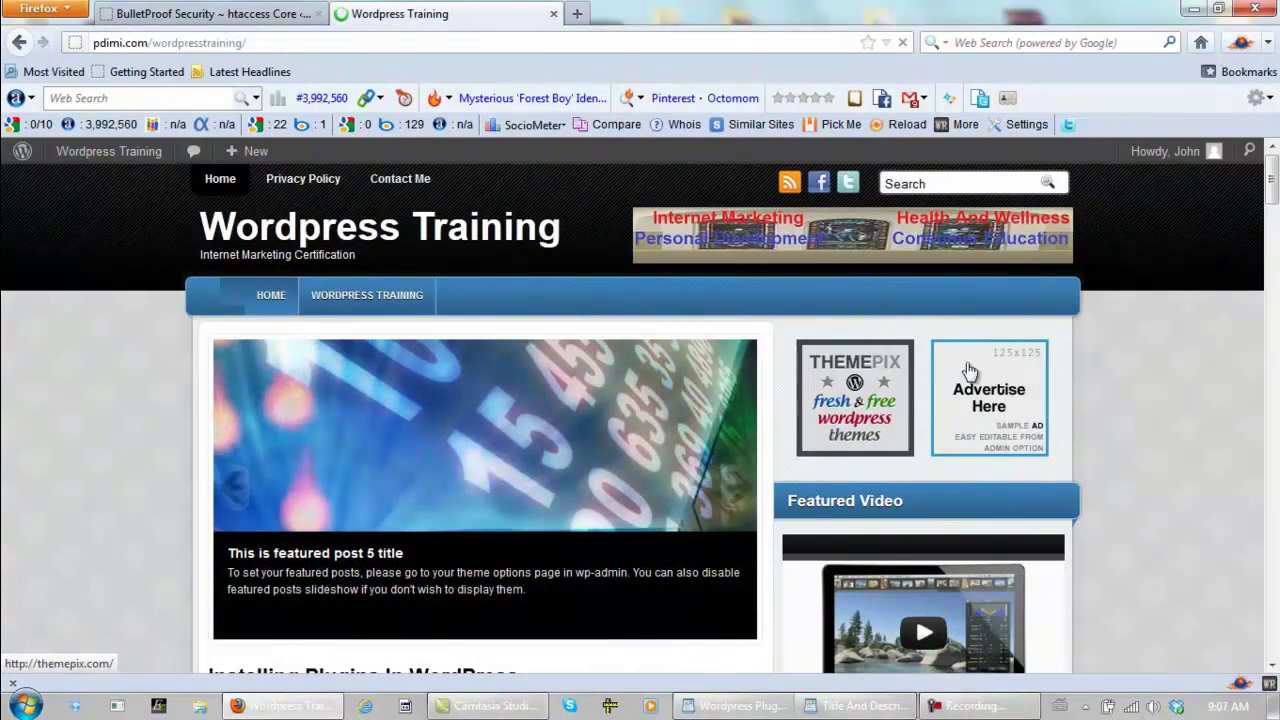
{"action": "left_click_drag", "start_coordinate": [1272, 193], "coordinate": [1235, 680]}
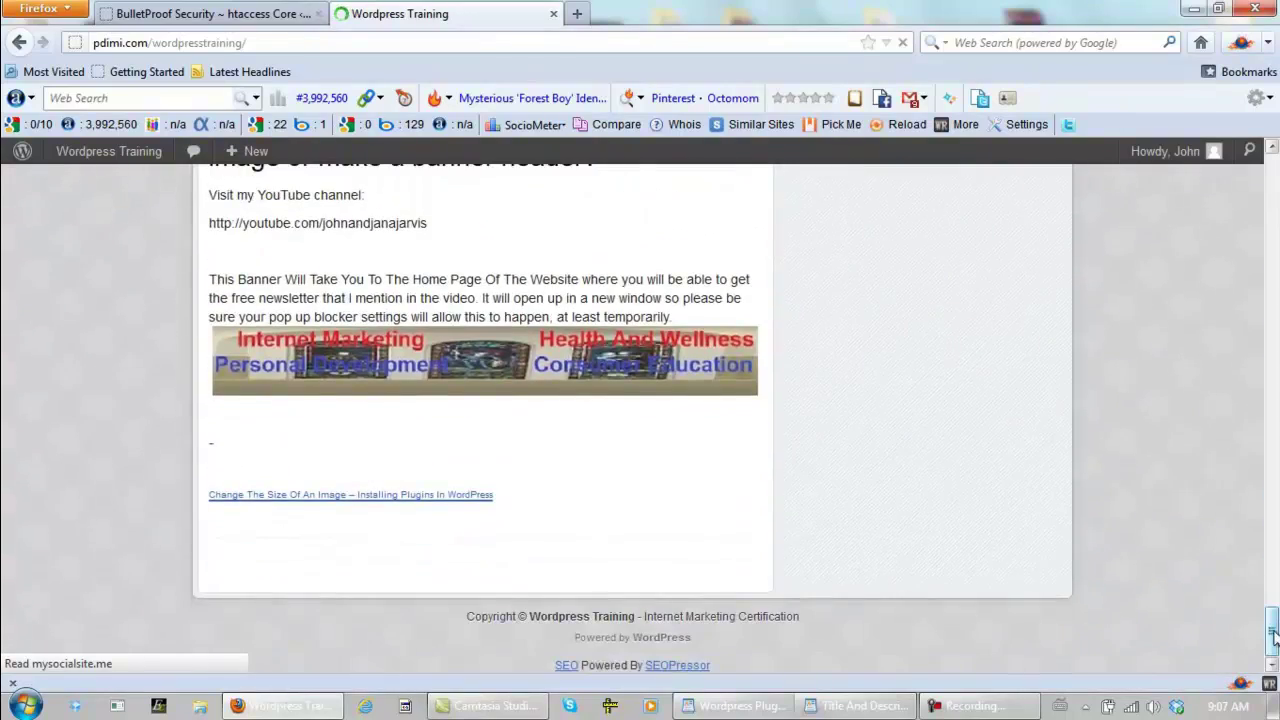
{"action": "left_click_drag", "start_coordinate": [1272, 637], "coordinate": [1273, 172]}
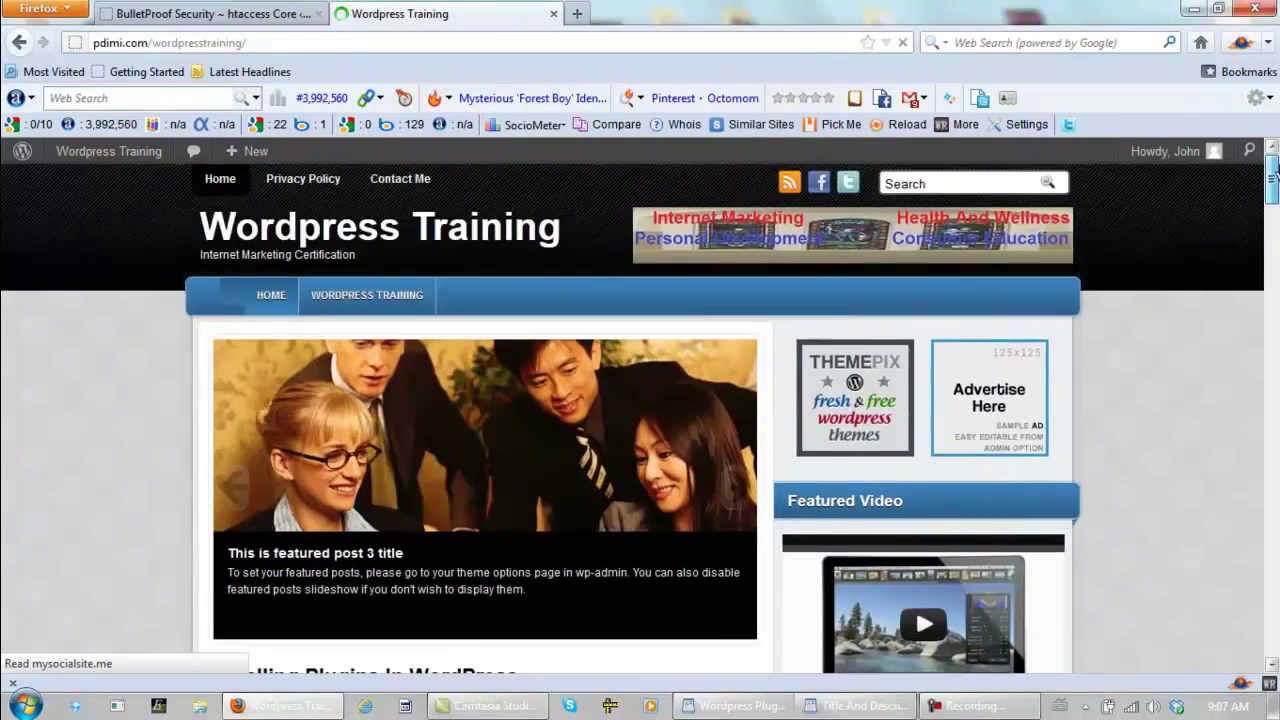